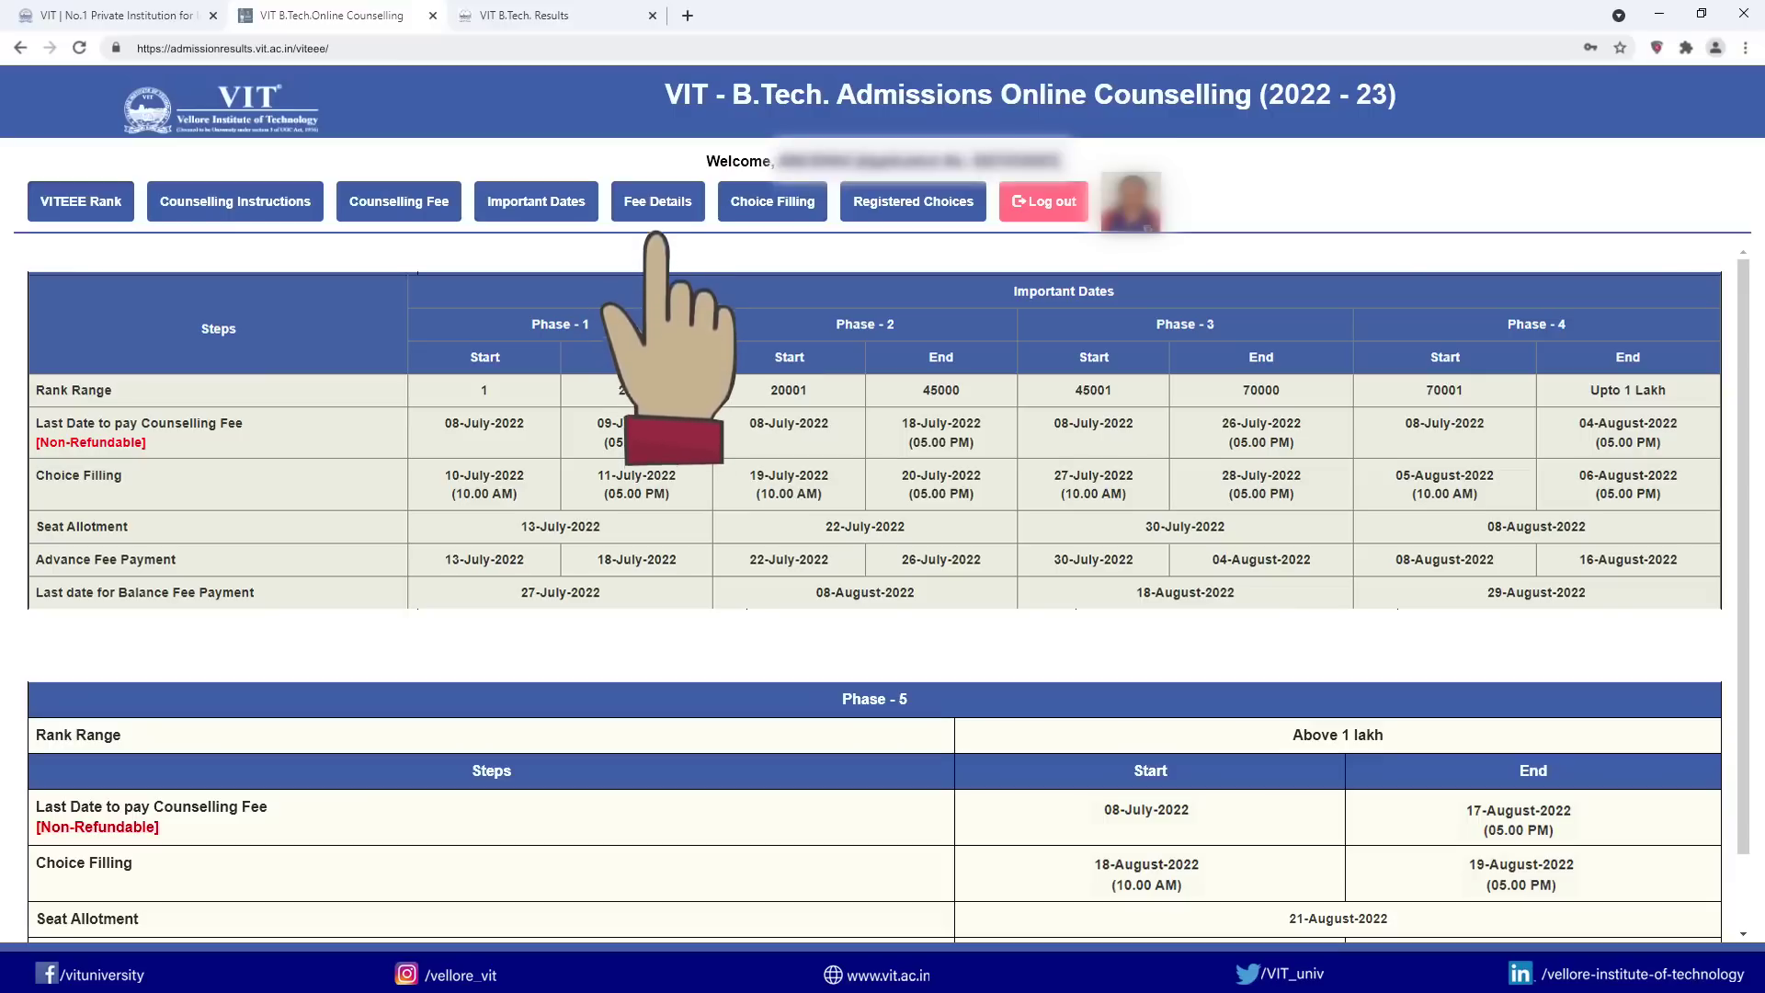
Step: Open the fee details and review the fees for the Group A and Group B B.Tech. programmes
{"action": "left_click", "coordinate": [647, 204]}
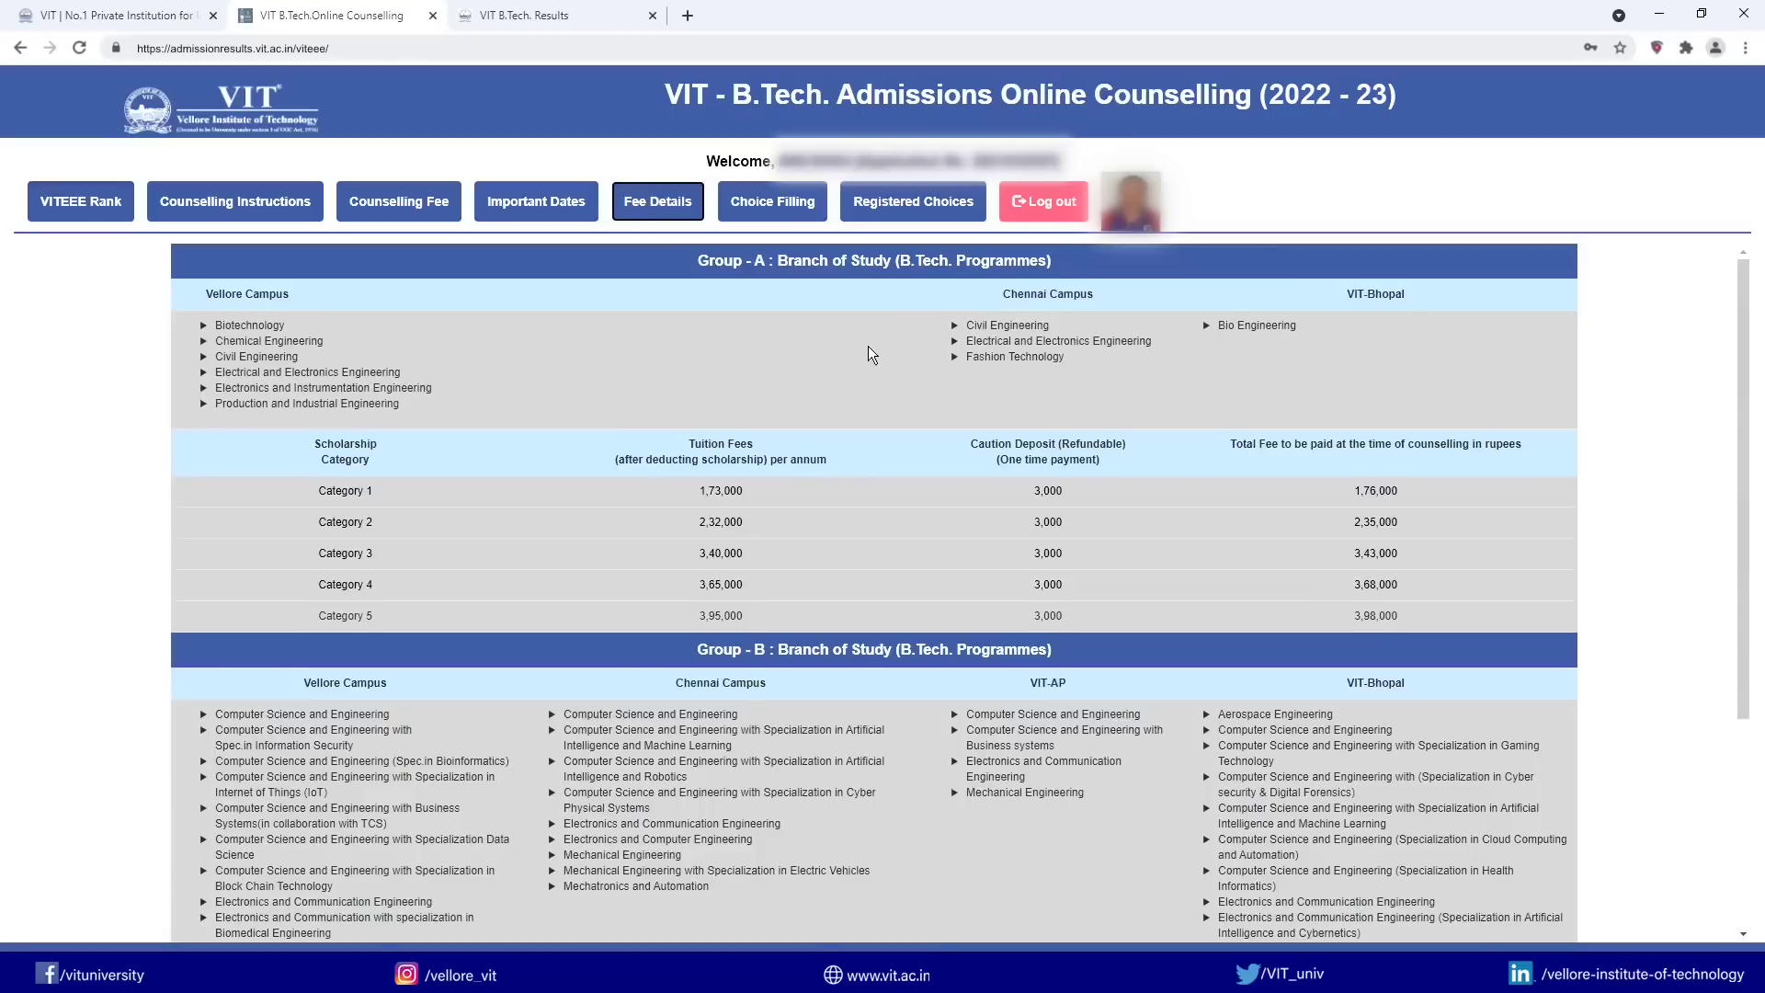
{"action": "scroll", "coordinate": [862, 323], "scroll_direction": "down", "scroll_amount": 3}
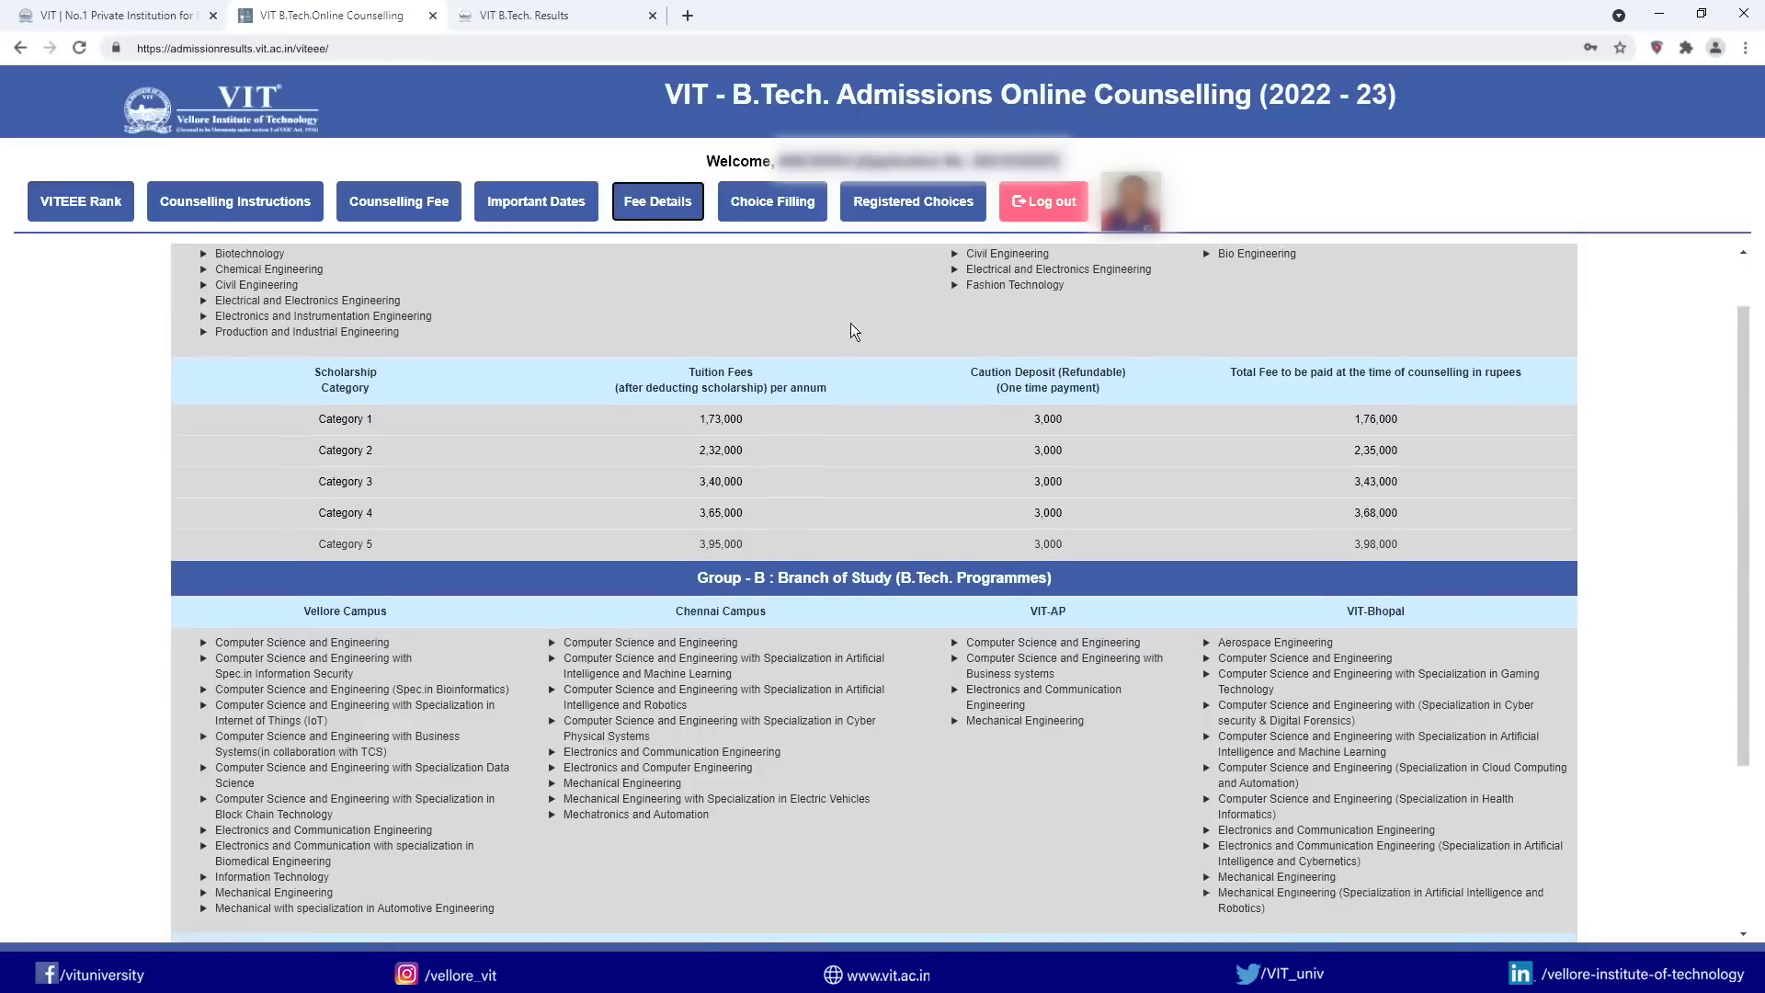
{"action": "scroll", "coordinate": [670, 388], "scroll_direction": "up", "scroll_amount": 4}
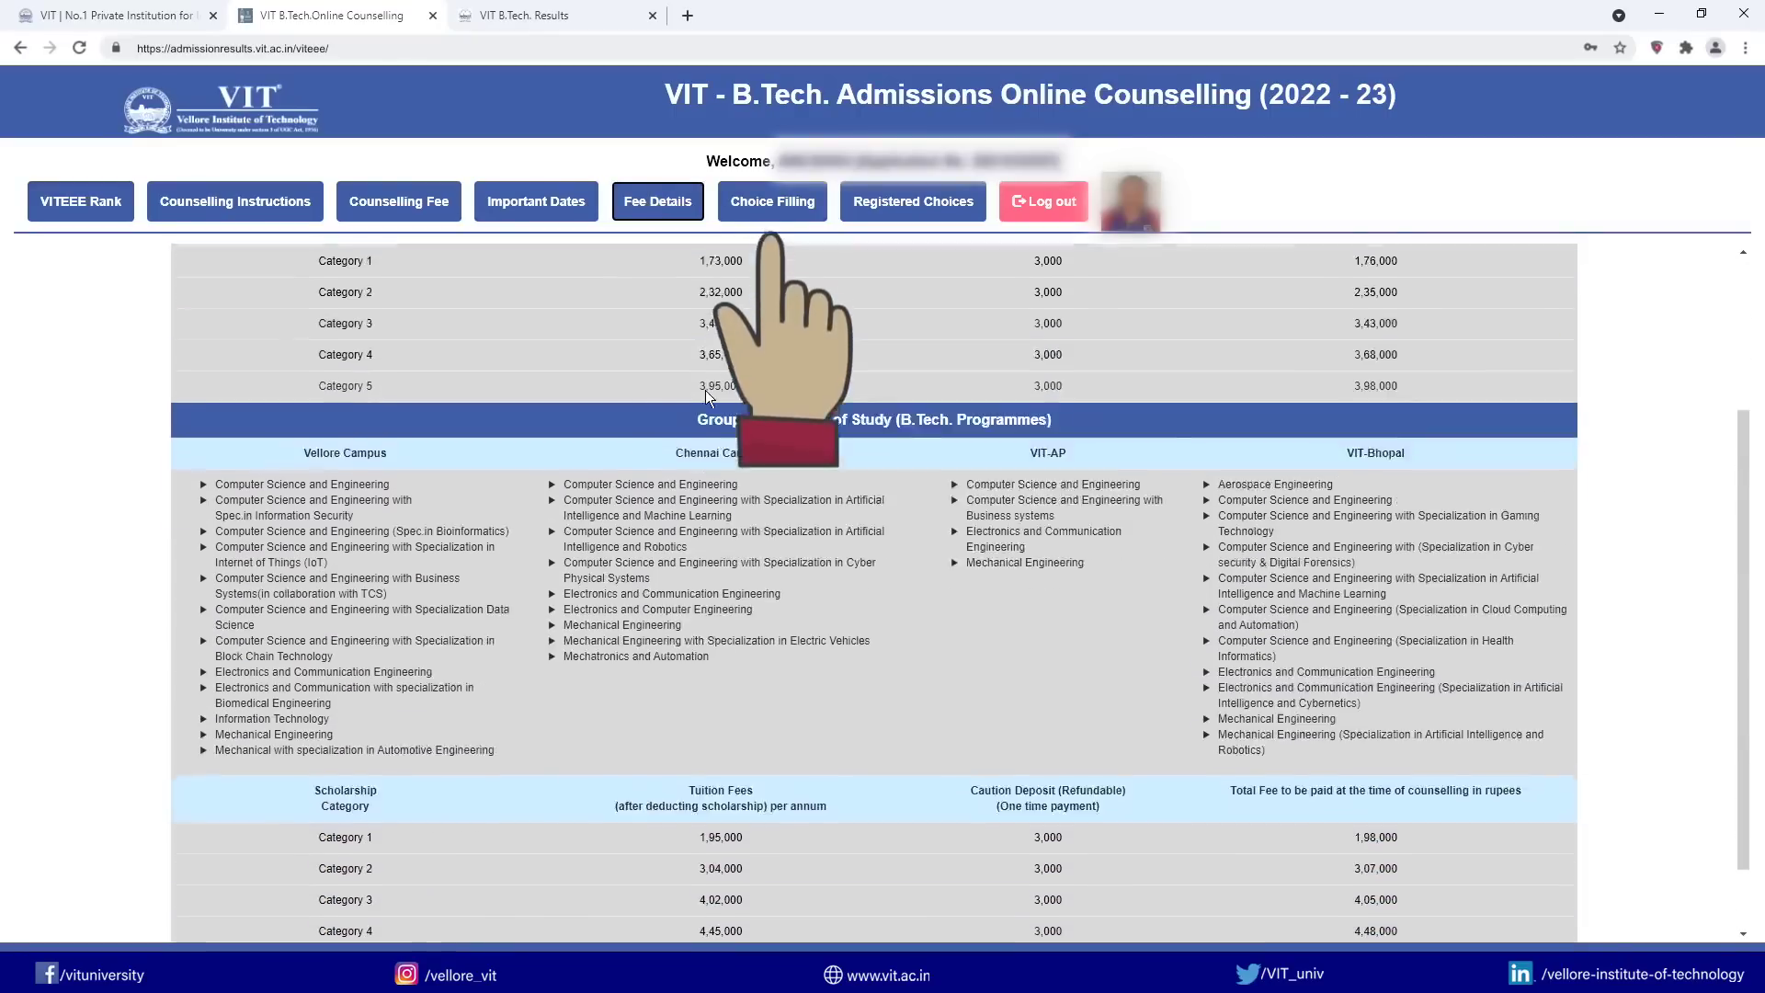
Step: Open the choice filling form, check the time remaining and keep B.Tech. as the programme
{"action": "left_click", "coordinate": [803, 204]}
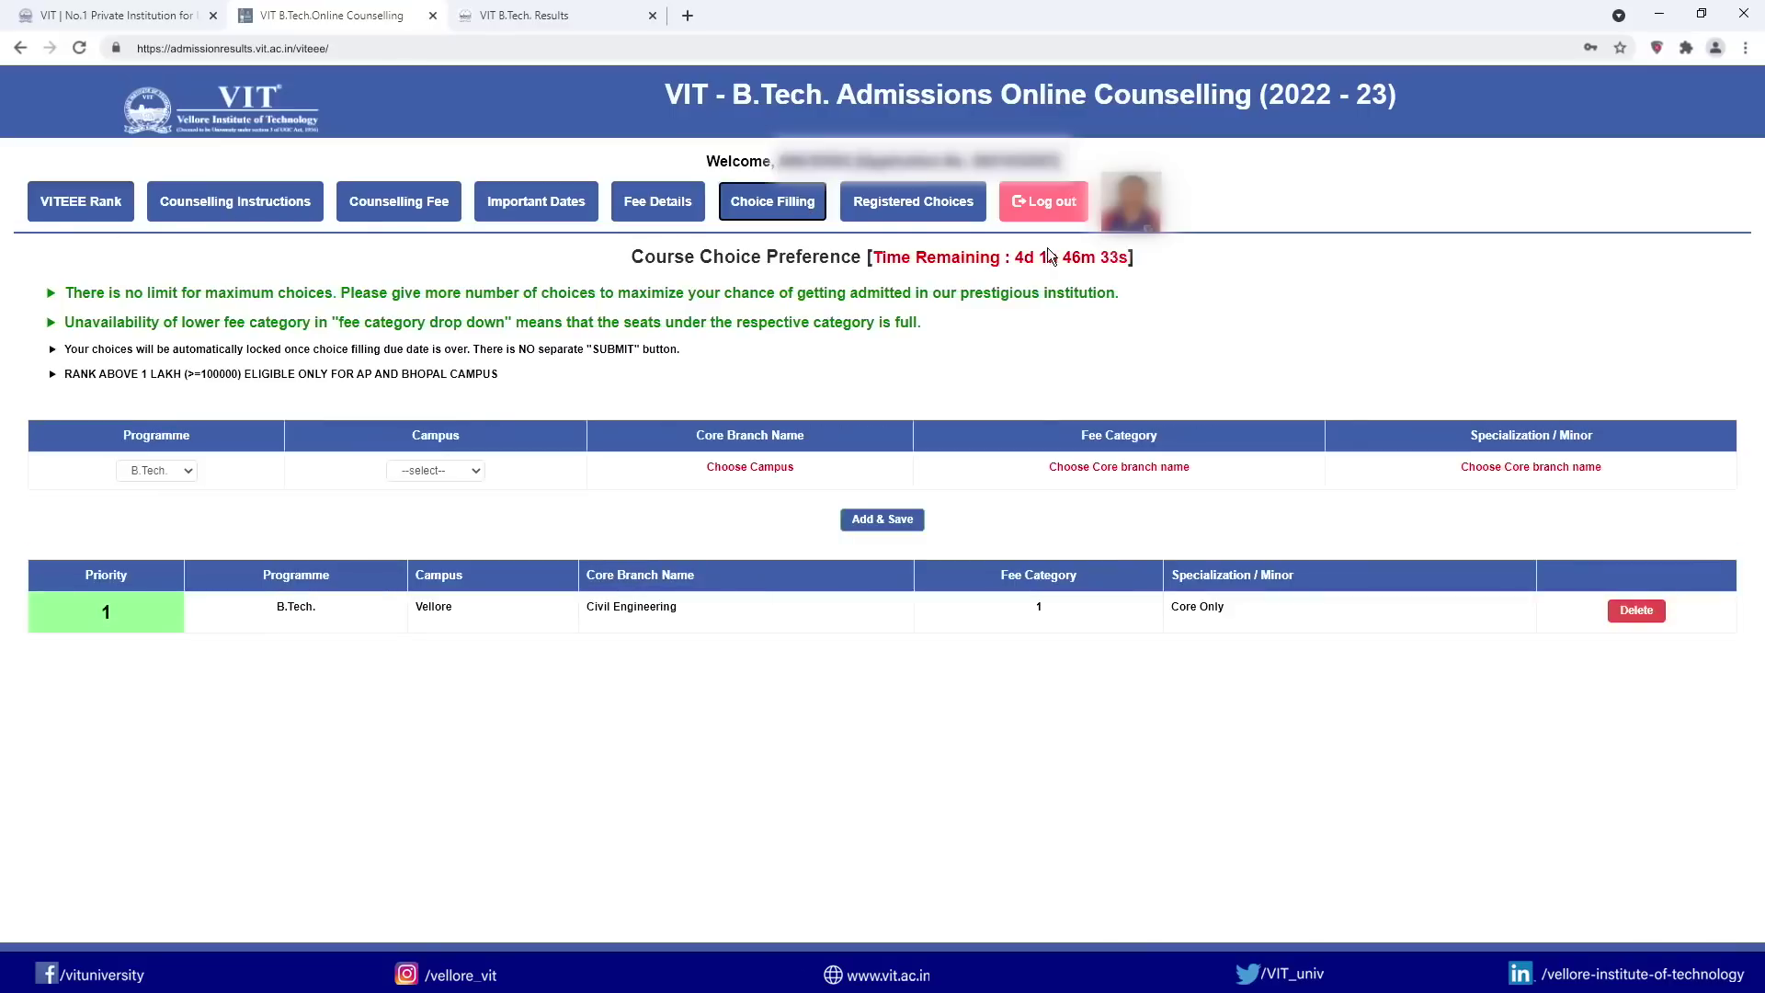
{"action": "left_click_drag", "start_coordinate": [872, 262], "coordinate": [1155, 266]}
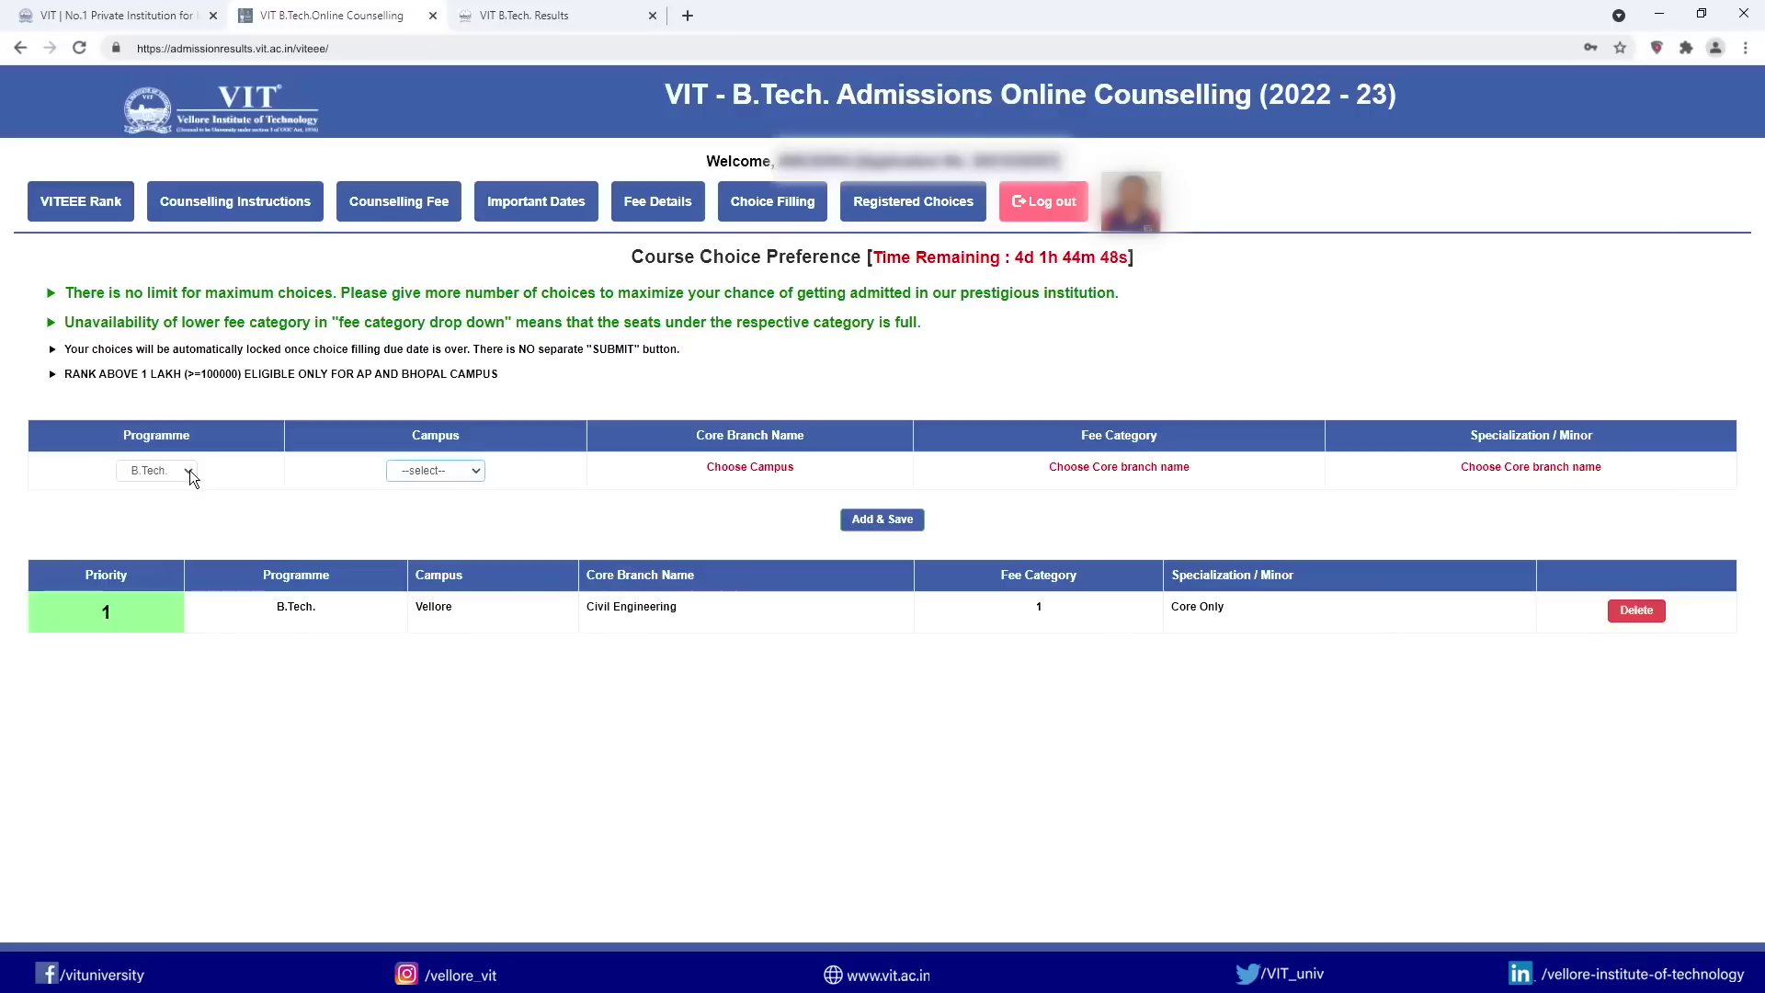
{"action": "left_click", "coordinate": [188, 472]}
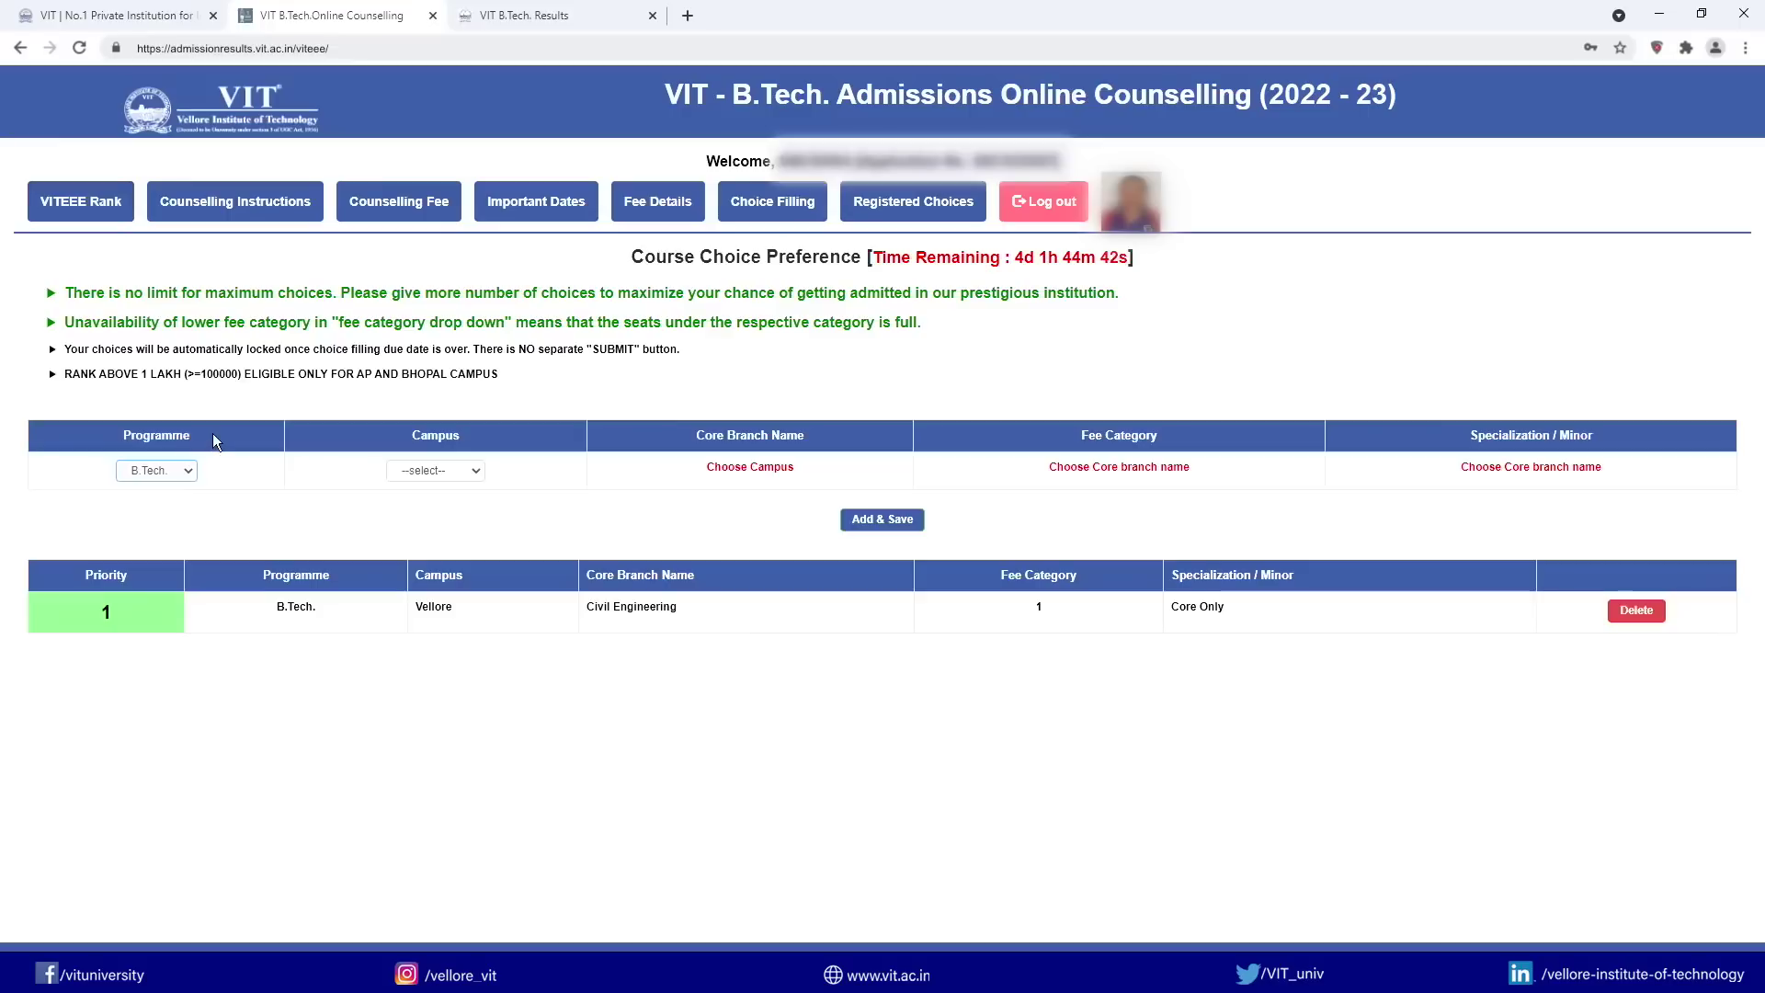
Step: Set the new choice's campus to Vellore and its core branch to Civil Engineering
{"action": "left_click", "coordinate": [476, 471]}
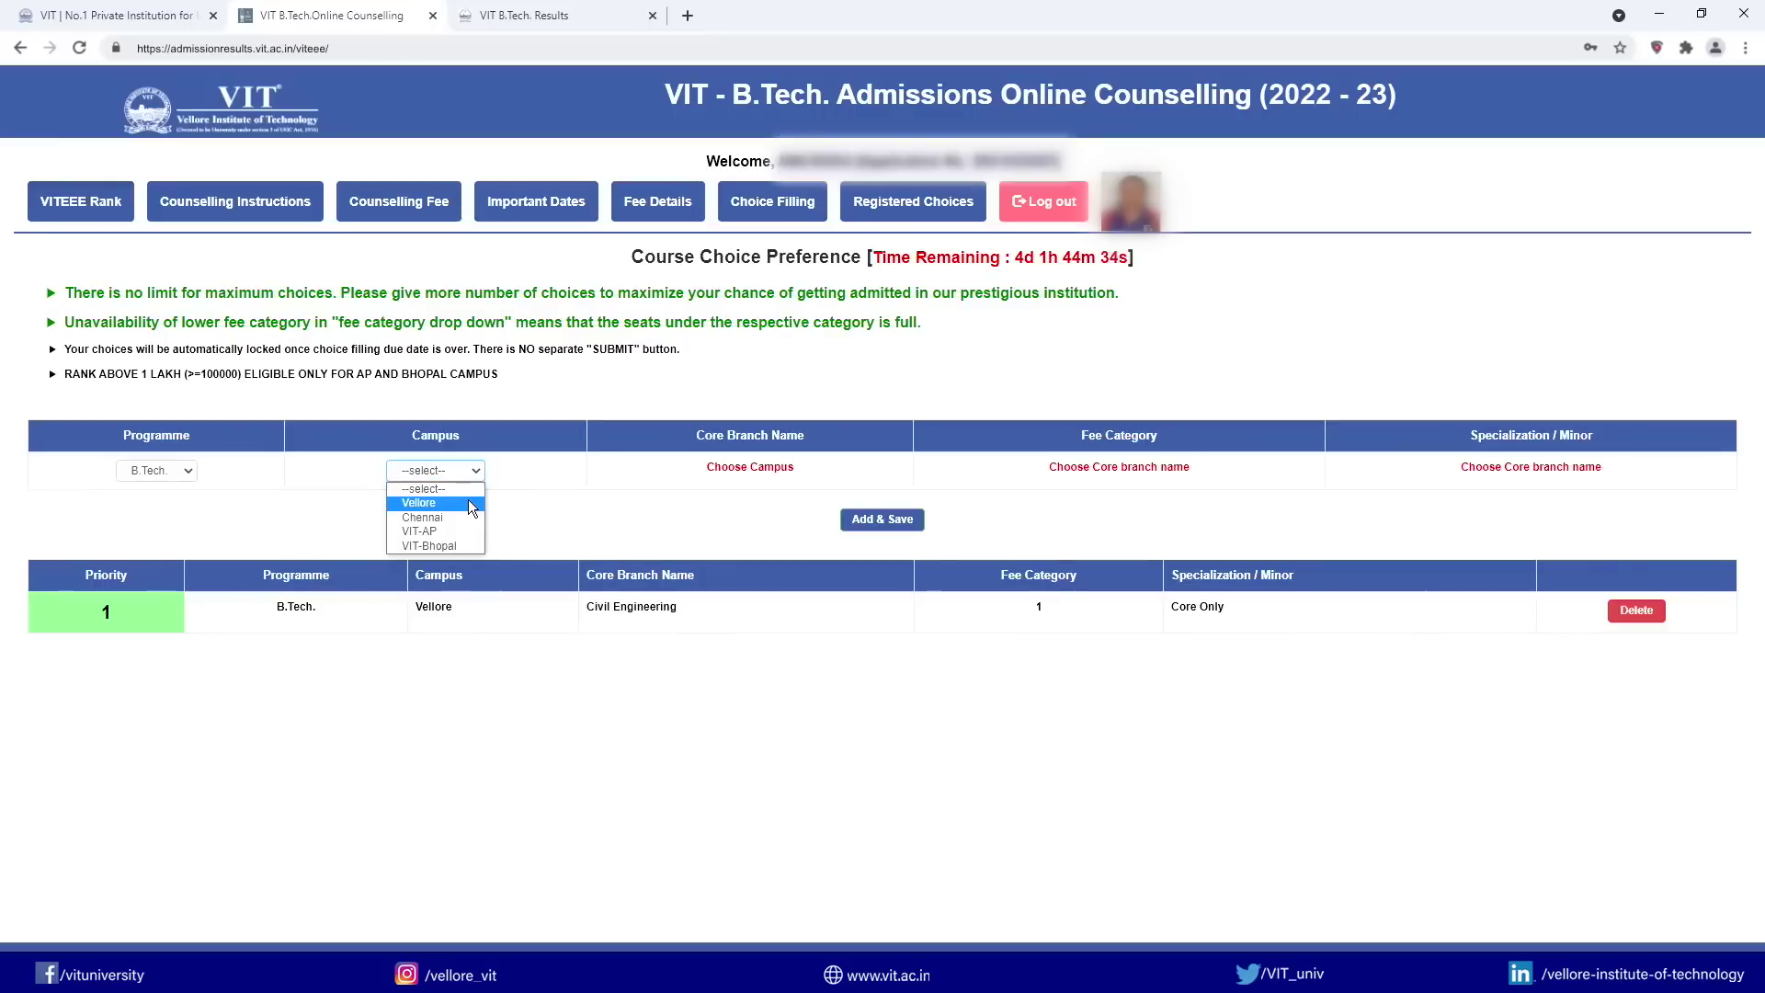
{"action": "left_click", "coordinate": [472, 505]}
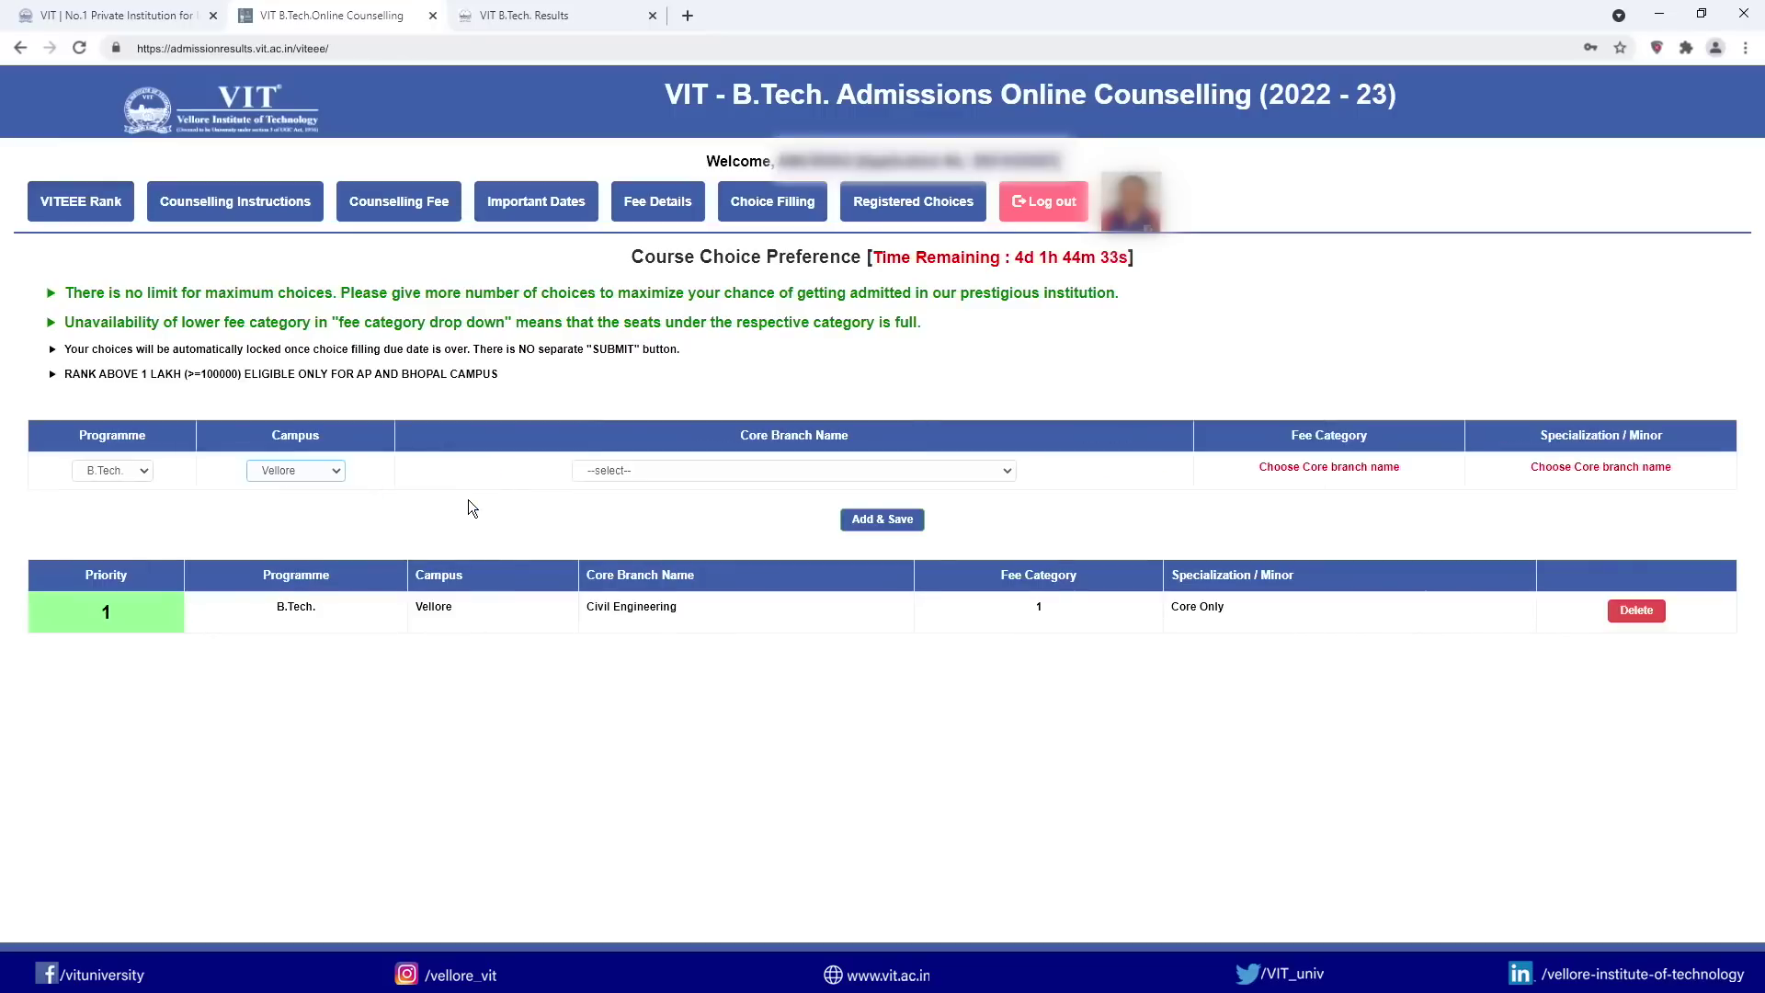
{"action": "left_click", "coordinate": [1002, 471]}
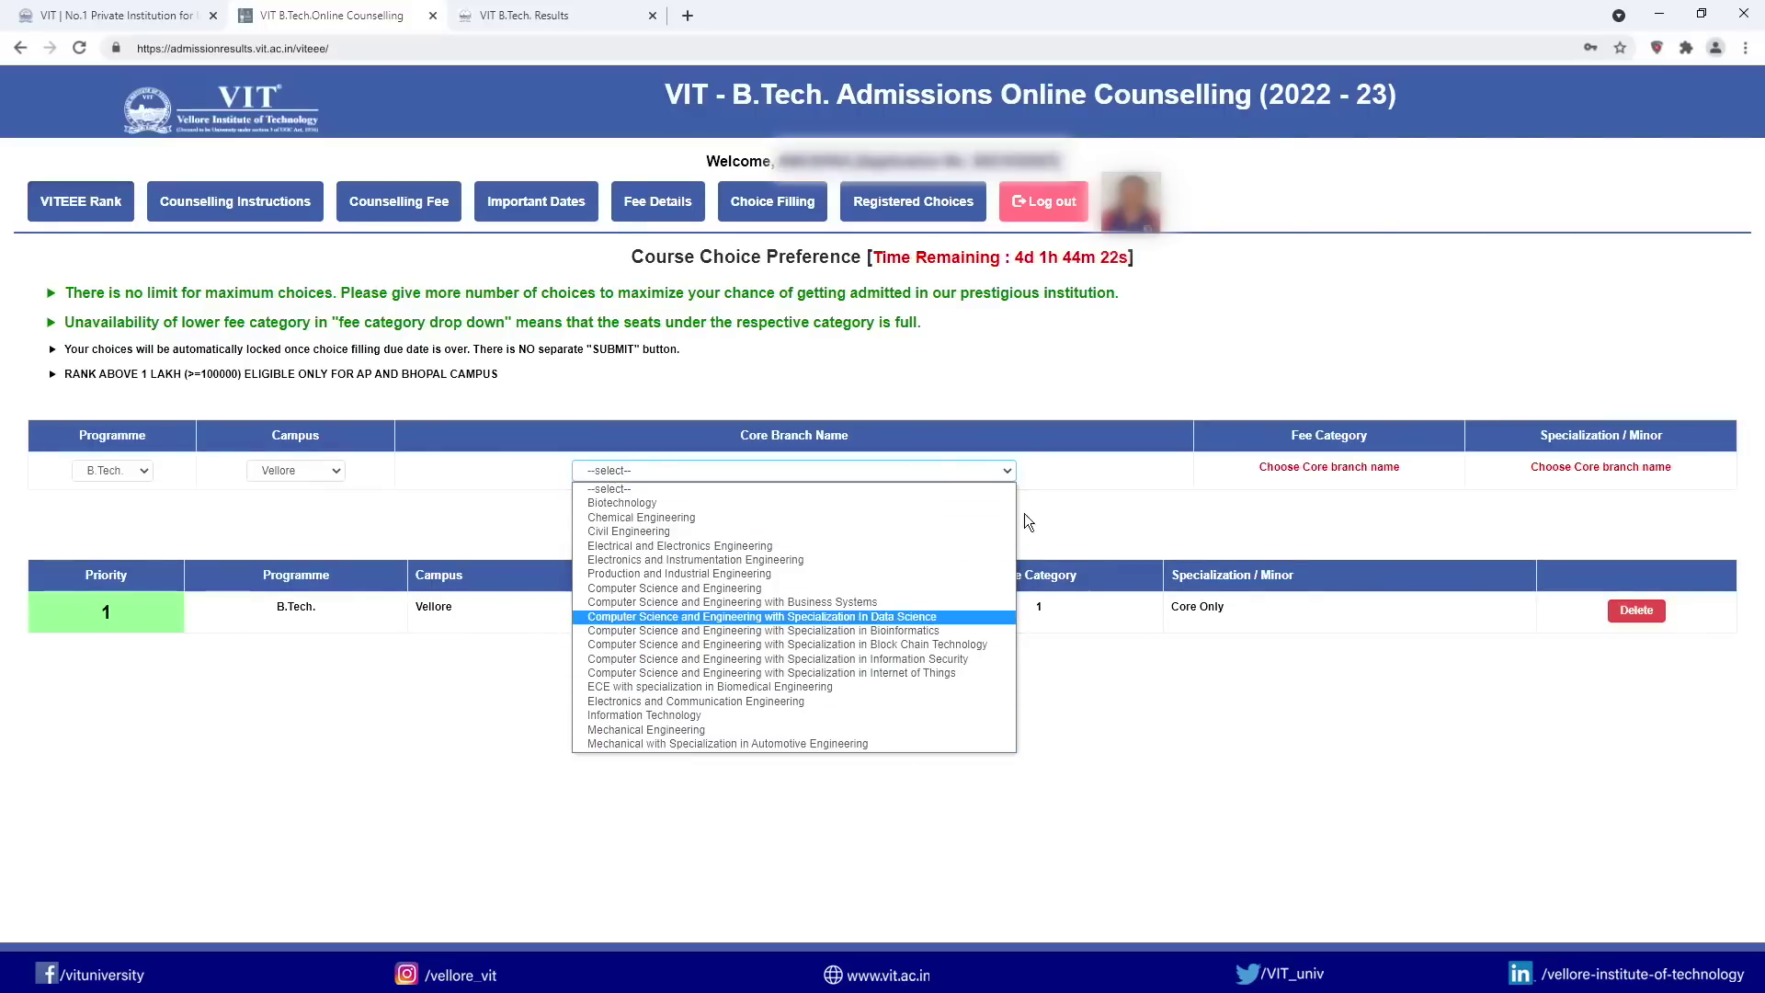
{"action": "left_click", "coordinate": [1090, 548]}
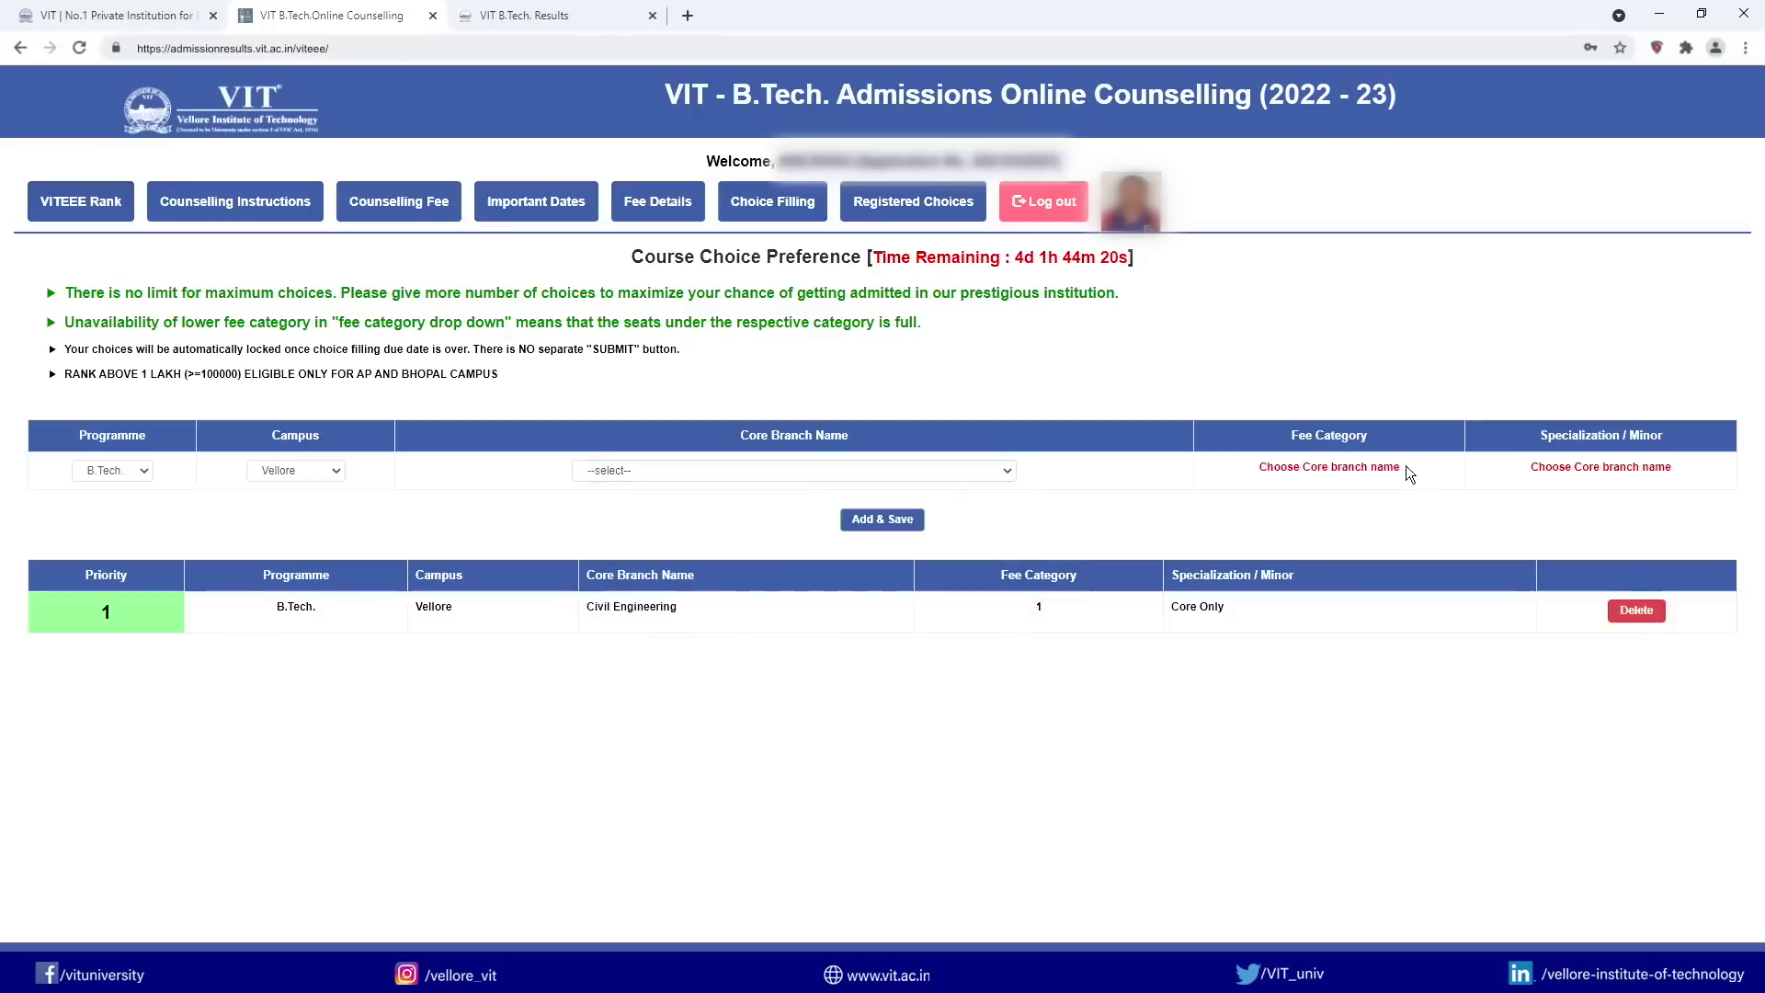
{"action": "left_click", "coordinate": [1006, 472]}
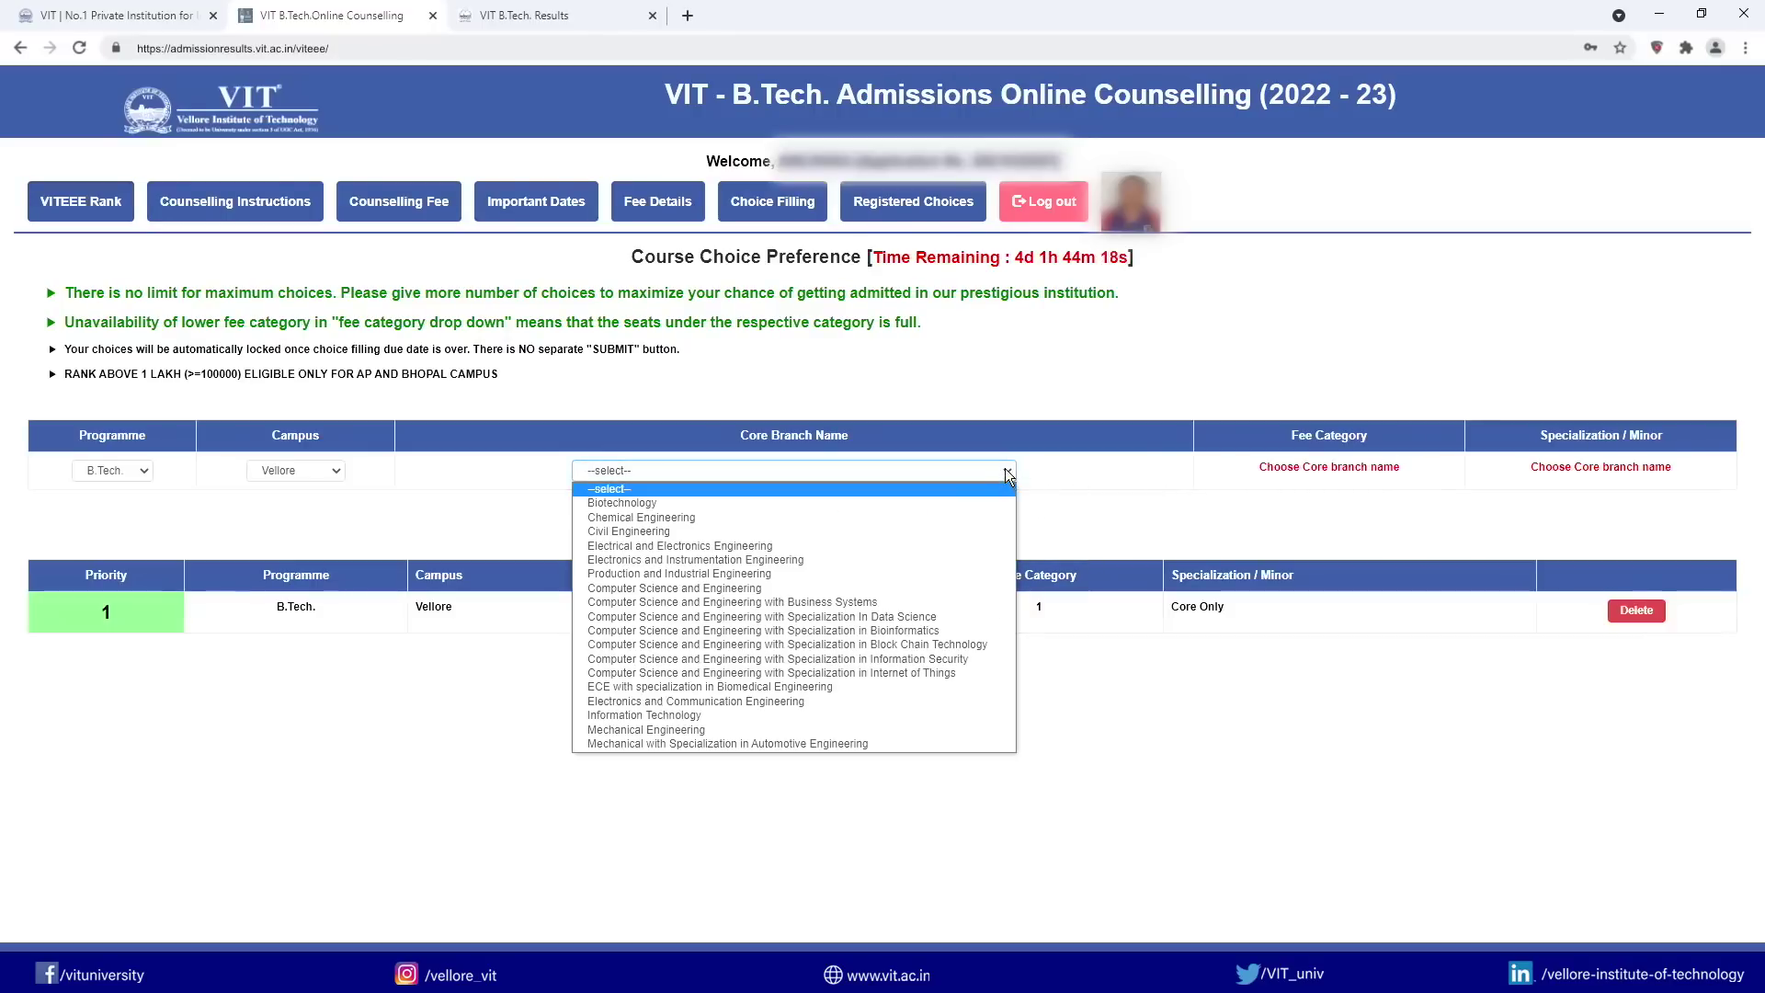
{"action": "left_click", "coordinate": [964, 526]}
Step: Try to save the Civil Engineering choice with fee category Category-5 and specialization Core Only
{"action": "left_click", "coordinate": [1223, 469]}
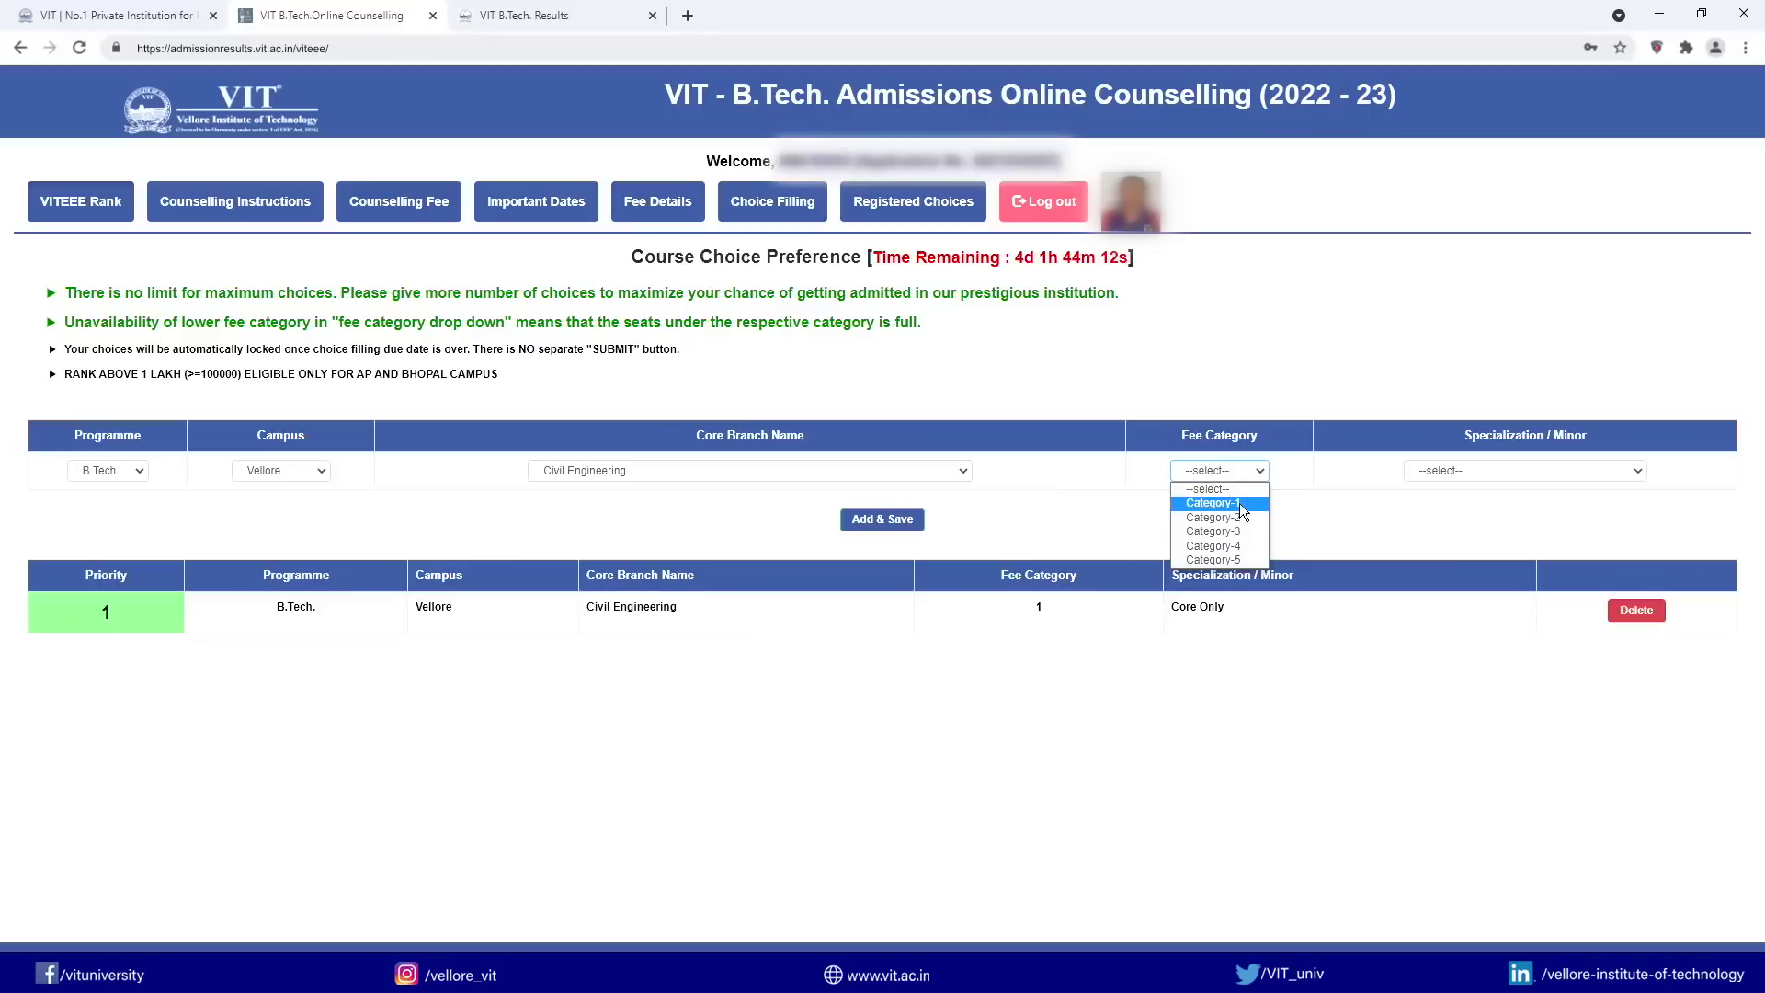
{"action": "left_click", "coordinate": [1244, 560]}
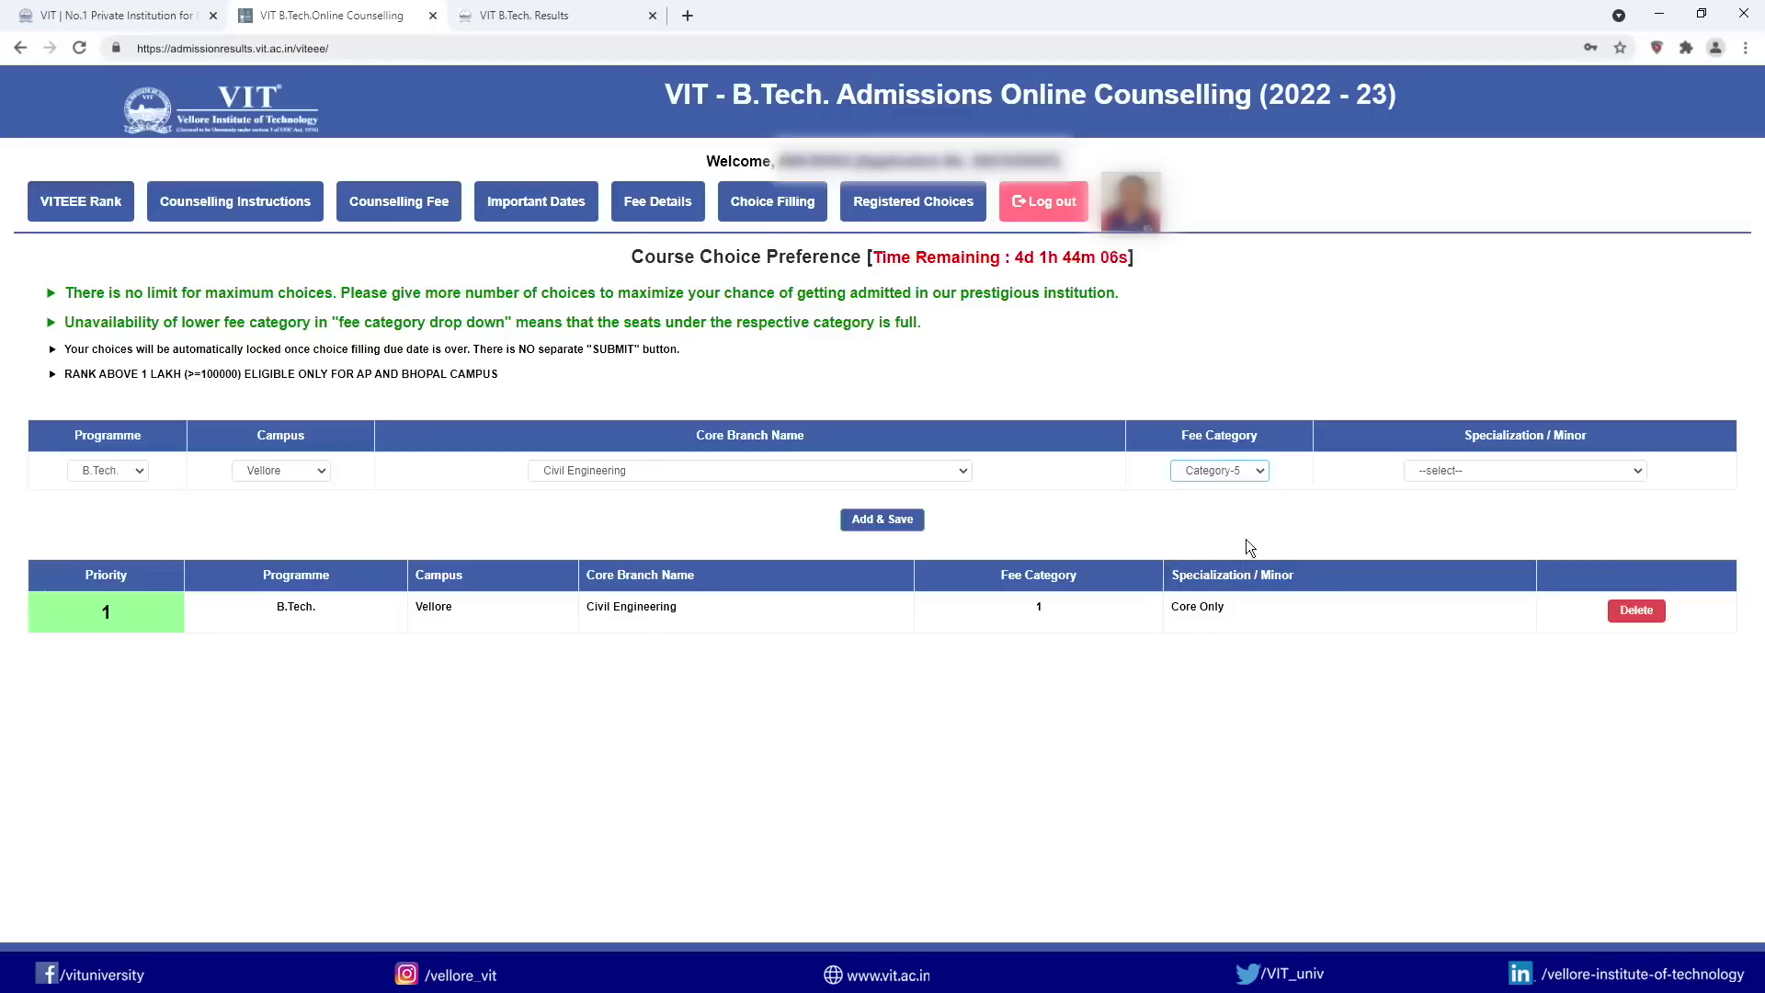
{"action": "left_click", "coordinate": [1456, 473]}
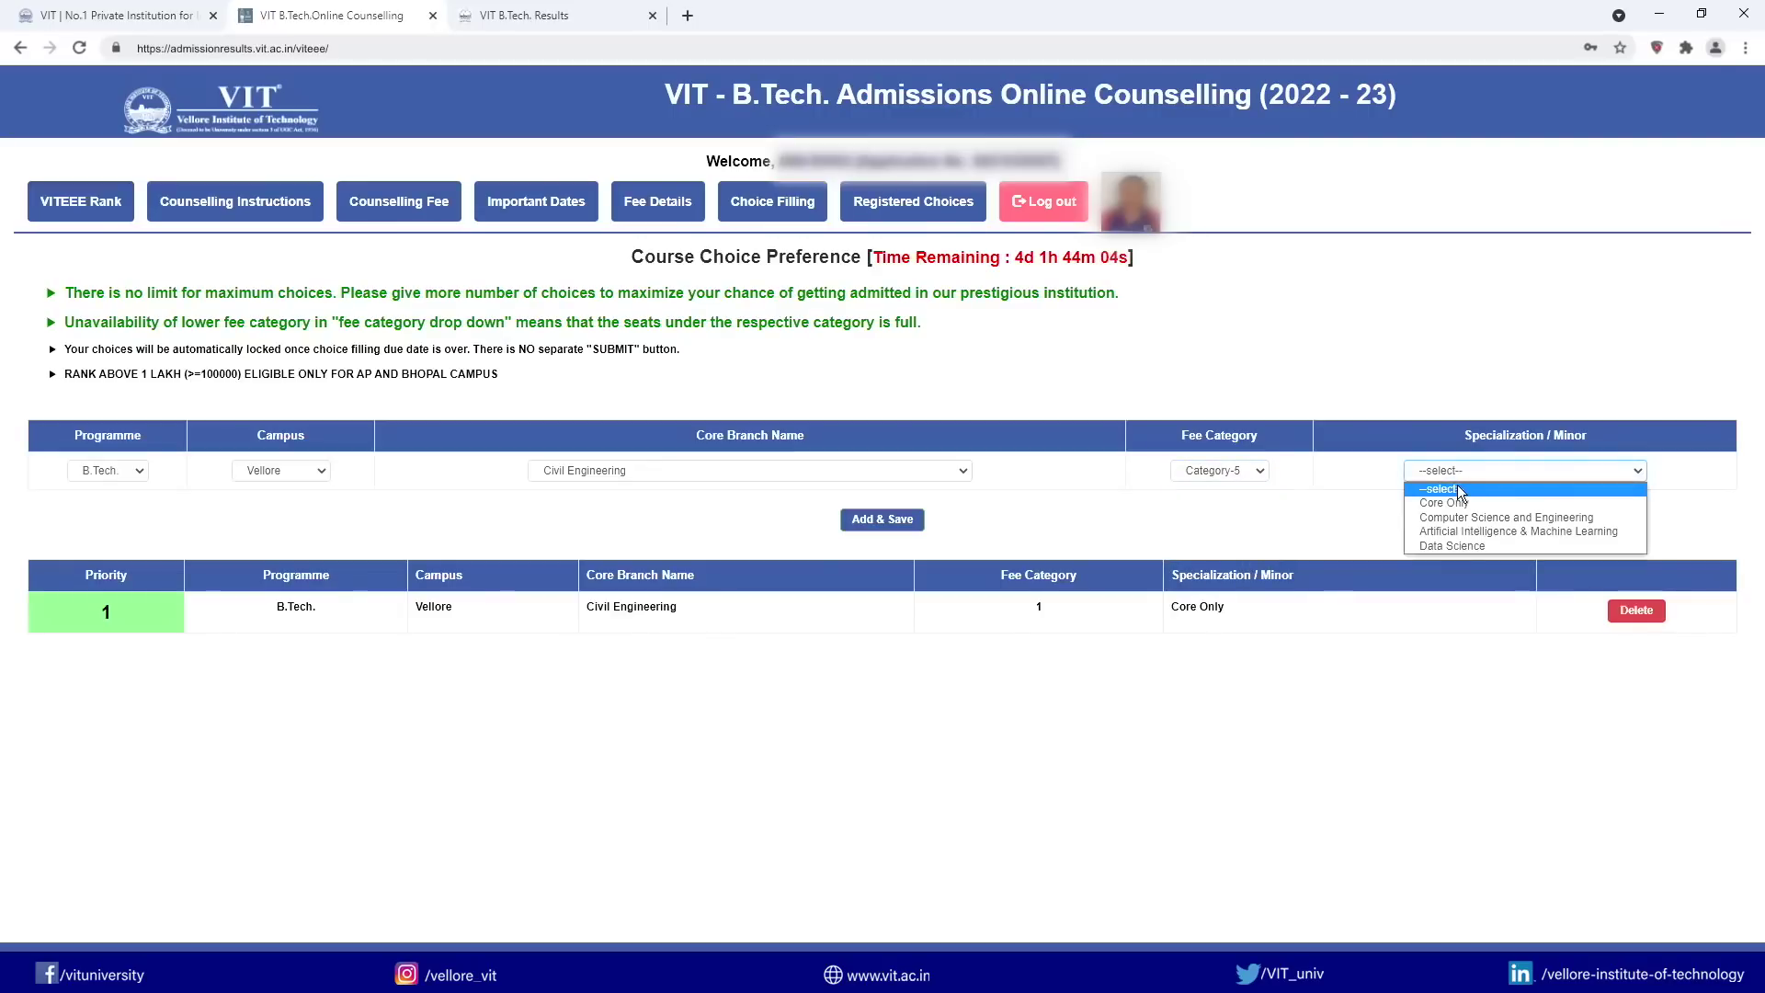
{"action": "left_click", "coordinate": [1460, 504]}
{"action": "left_click", "coordinate": [900, 520]}
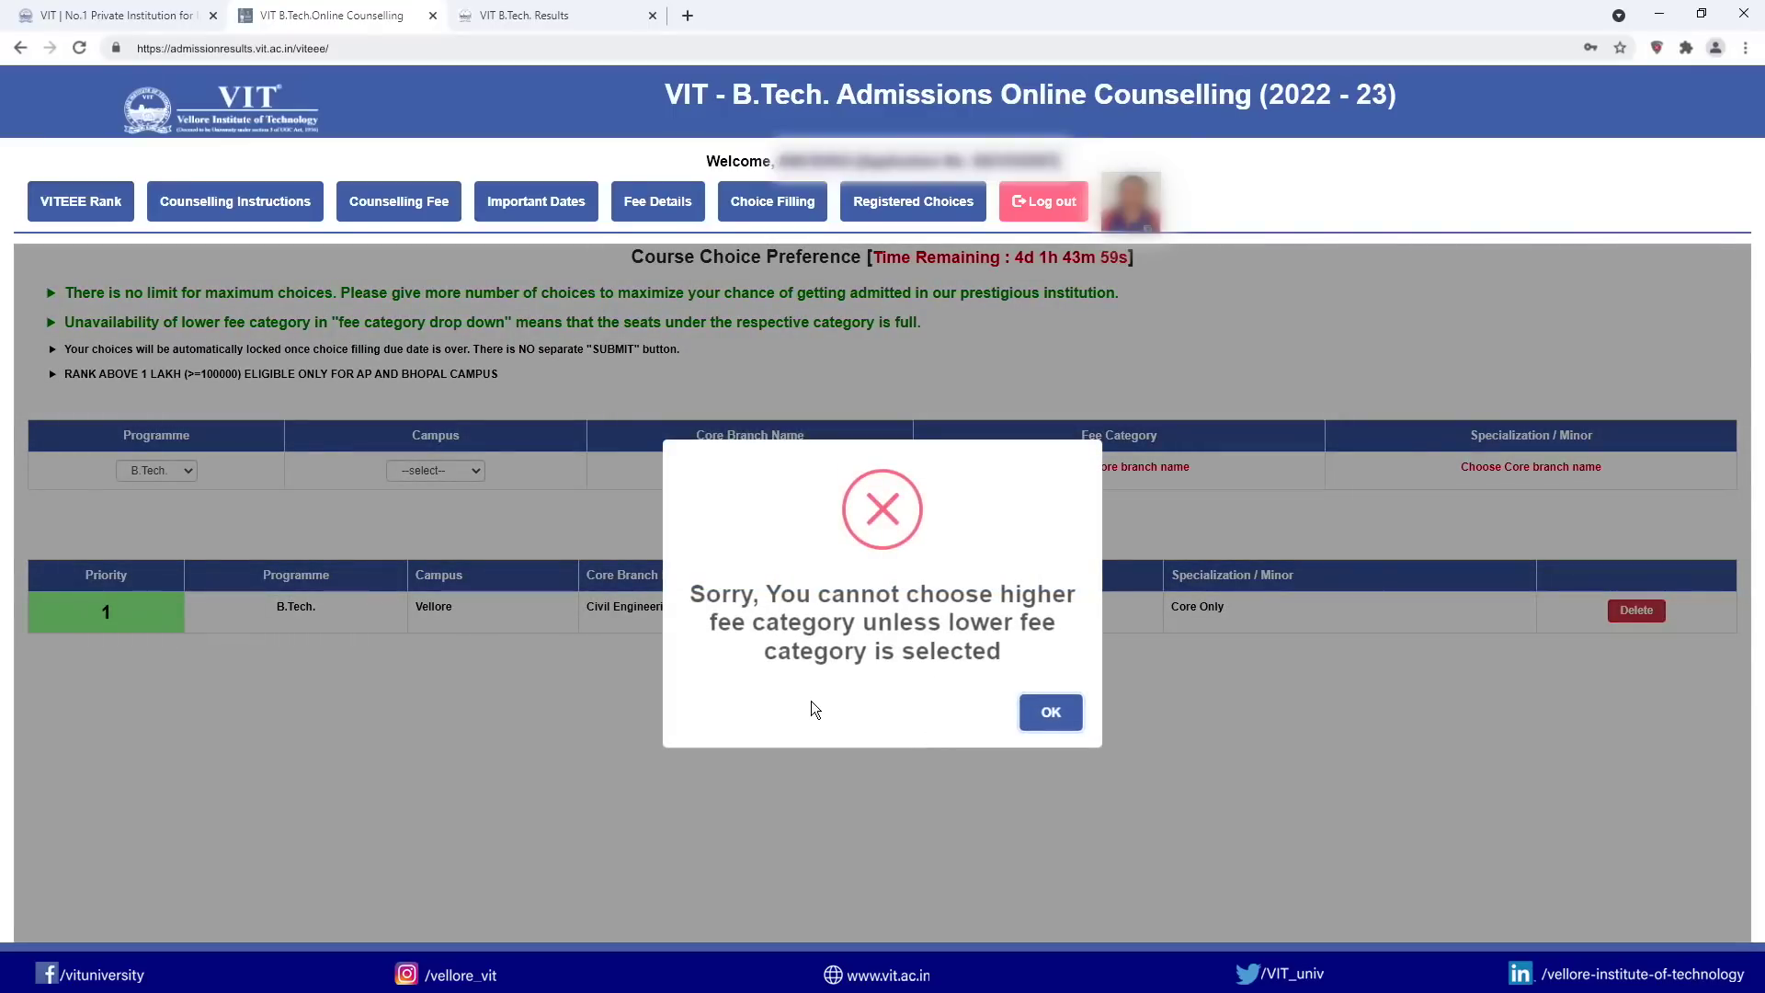
{"action": "left_click", "coordinate": [1065, 715]}
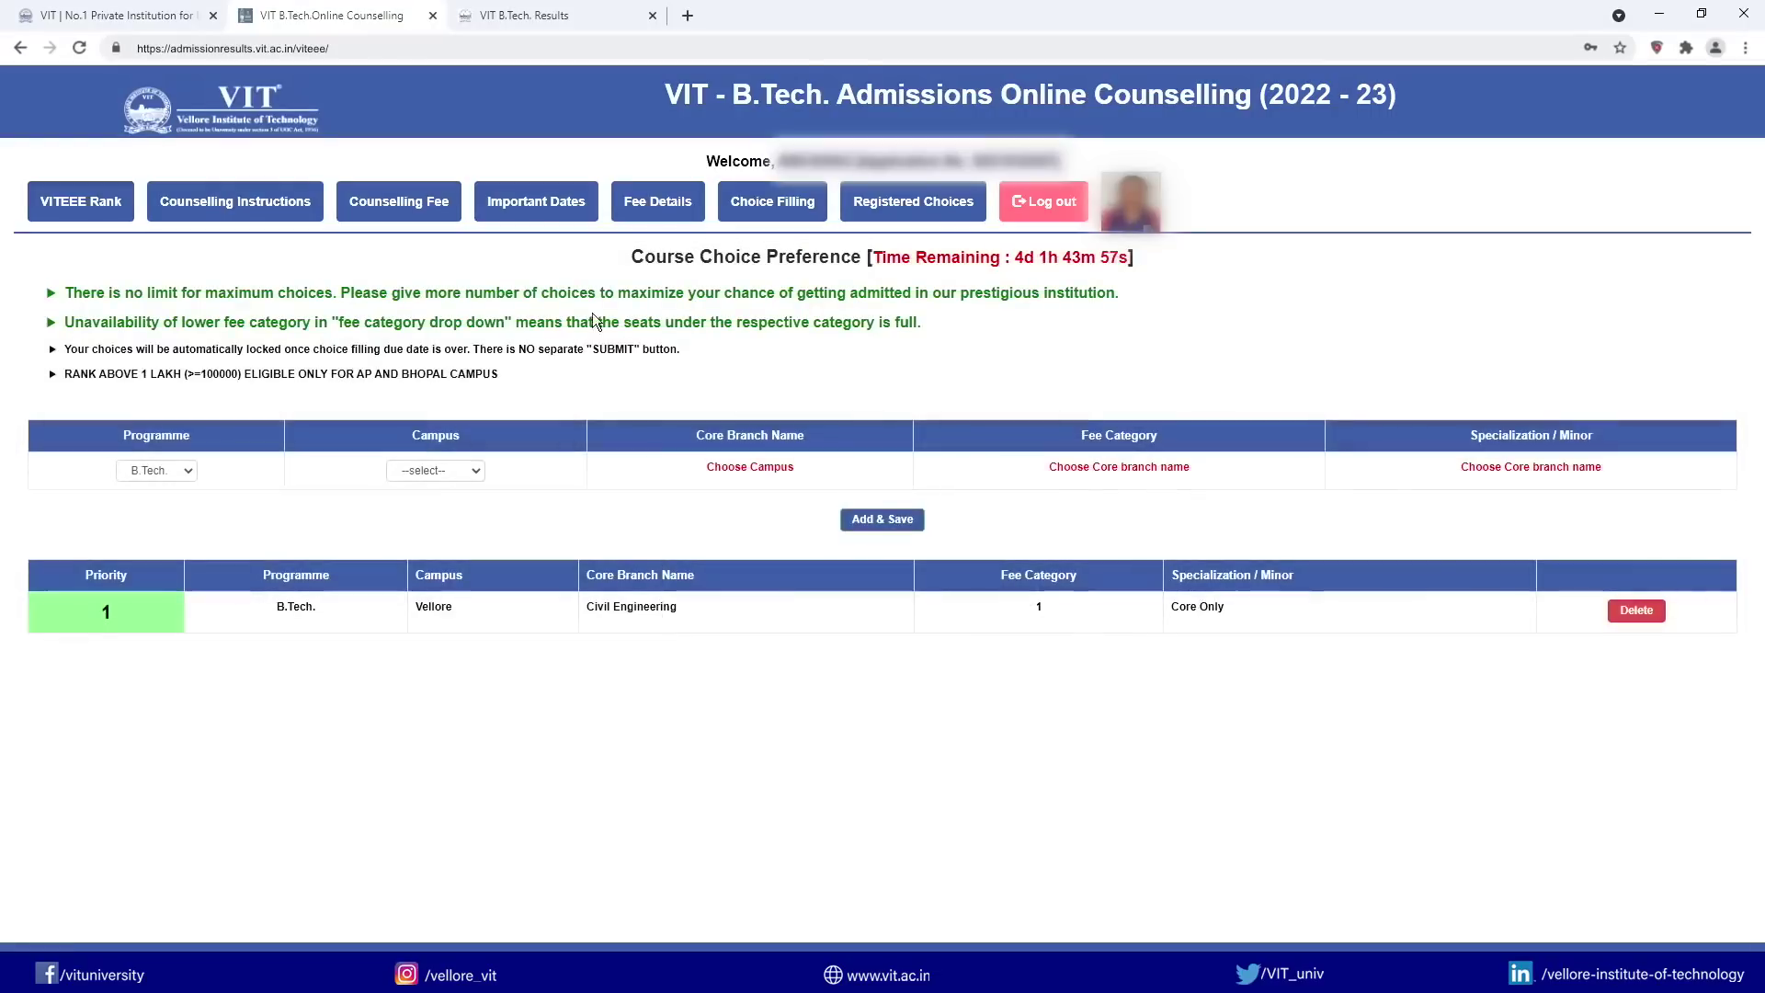
Step: Try to add a Vellore Civil Engineering choice with fee category Category-1 and minor Computer Science and Engineering
{"action": "left_click", "coordinate": [477, 471]}
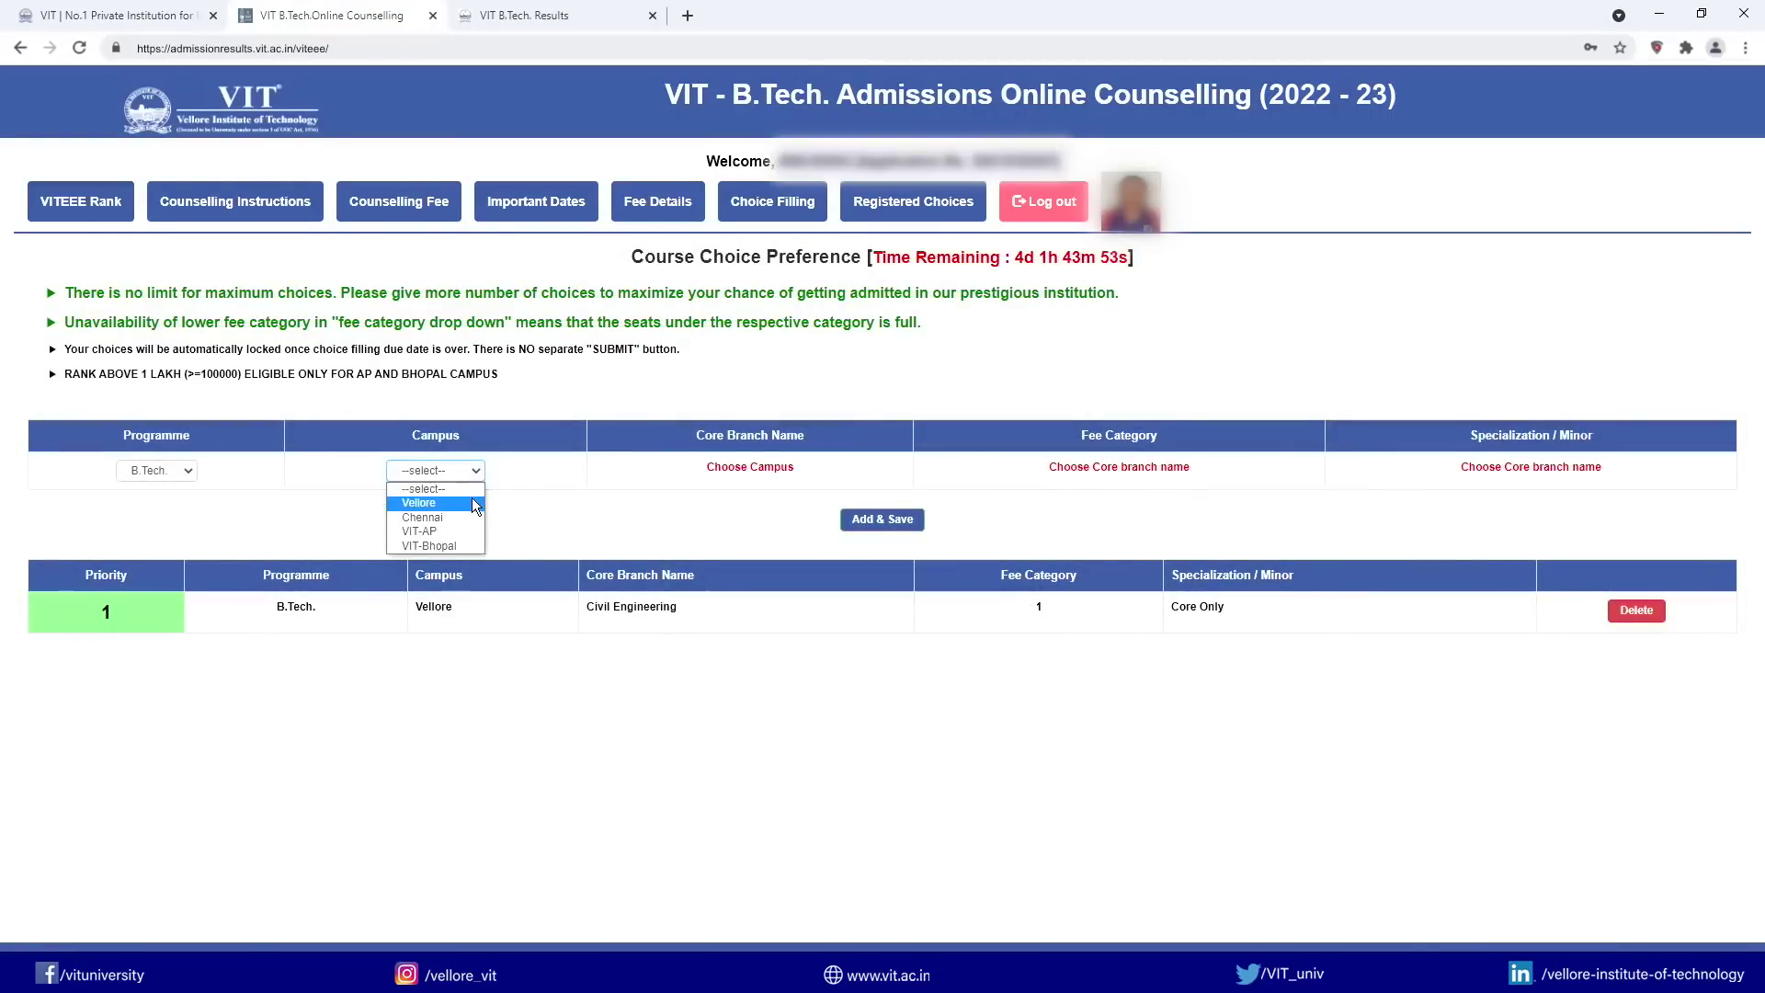
{"action": "left_click", "coordinate": [472, 499]}
{"action": "left_click", "coordinate": [759, 472]}
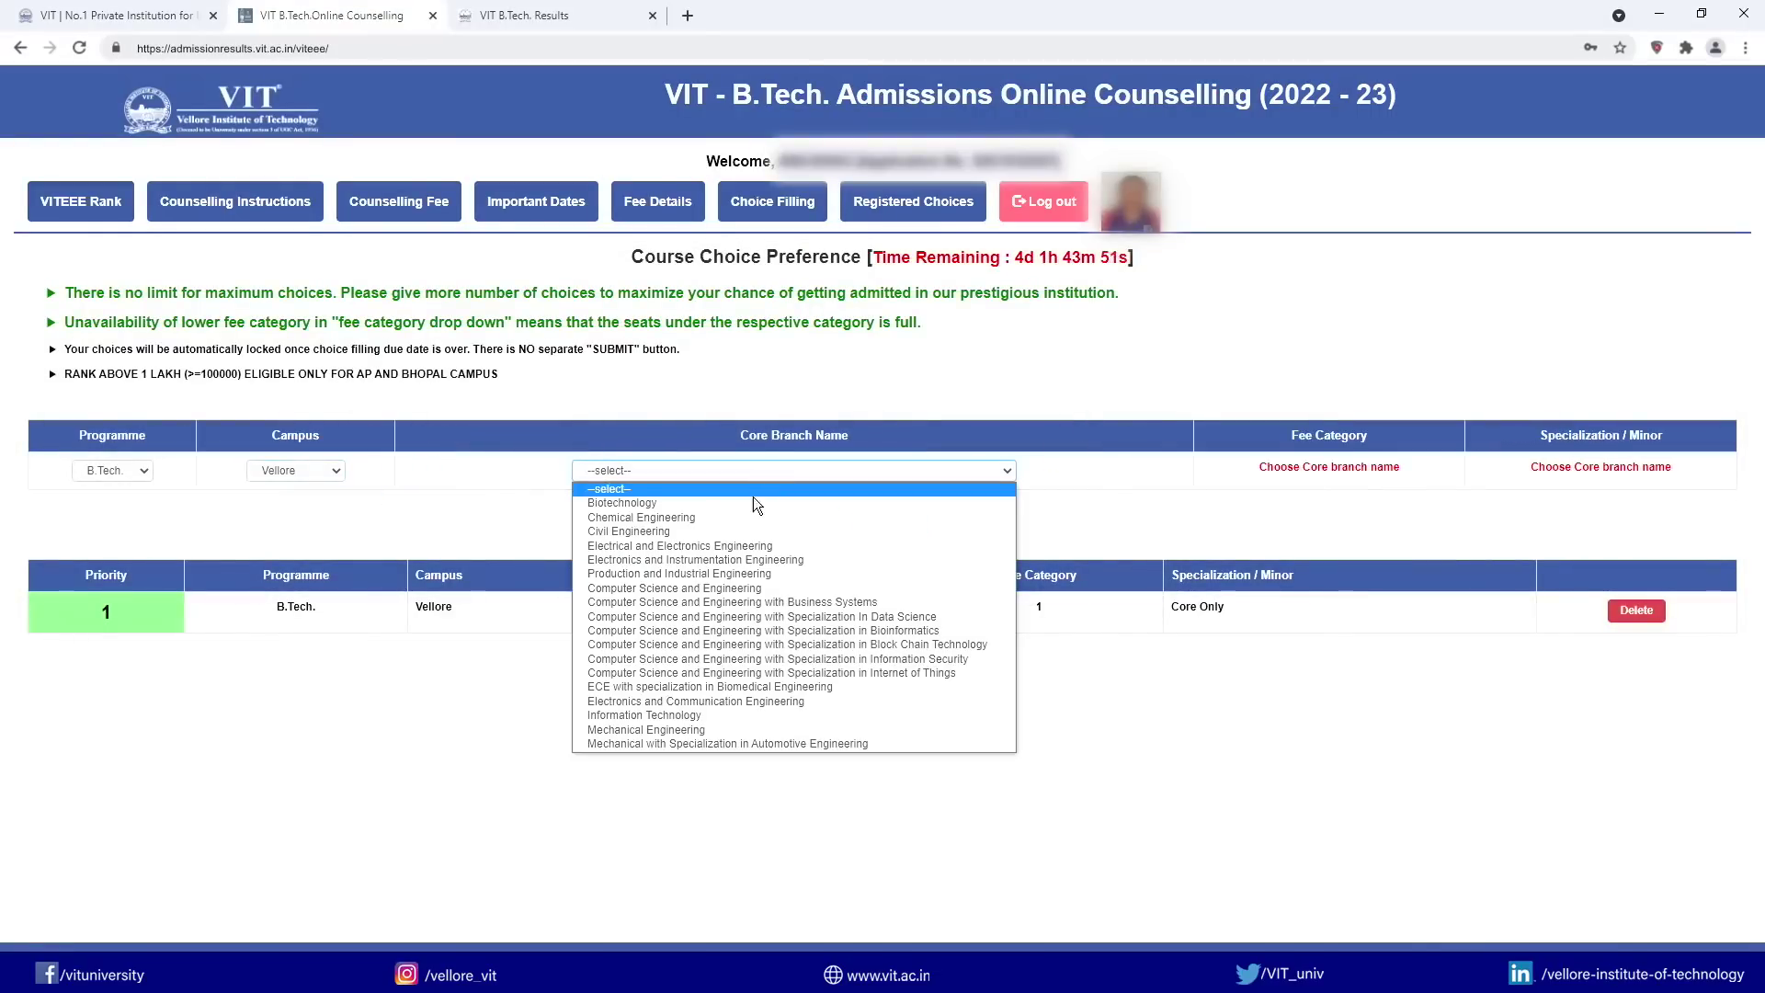
{"action": "left_click", "coordinate": [745, 528]}
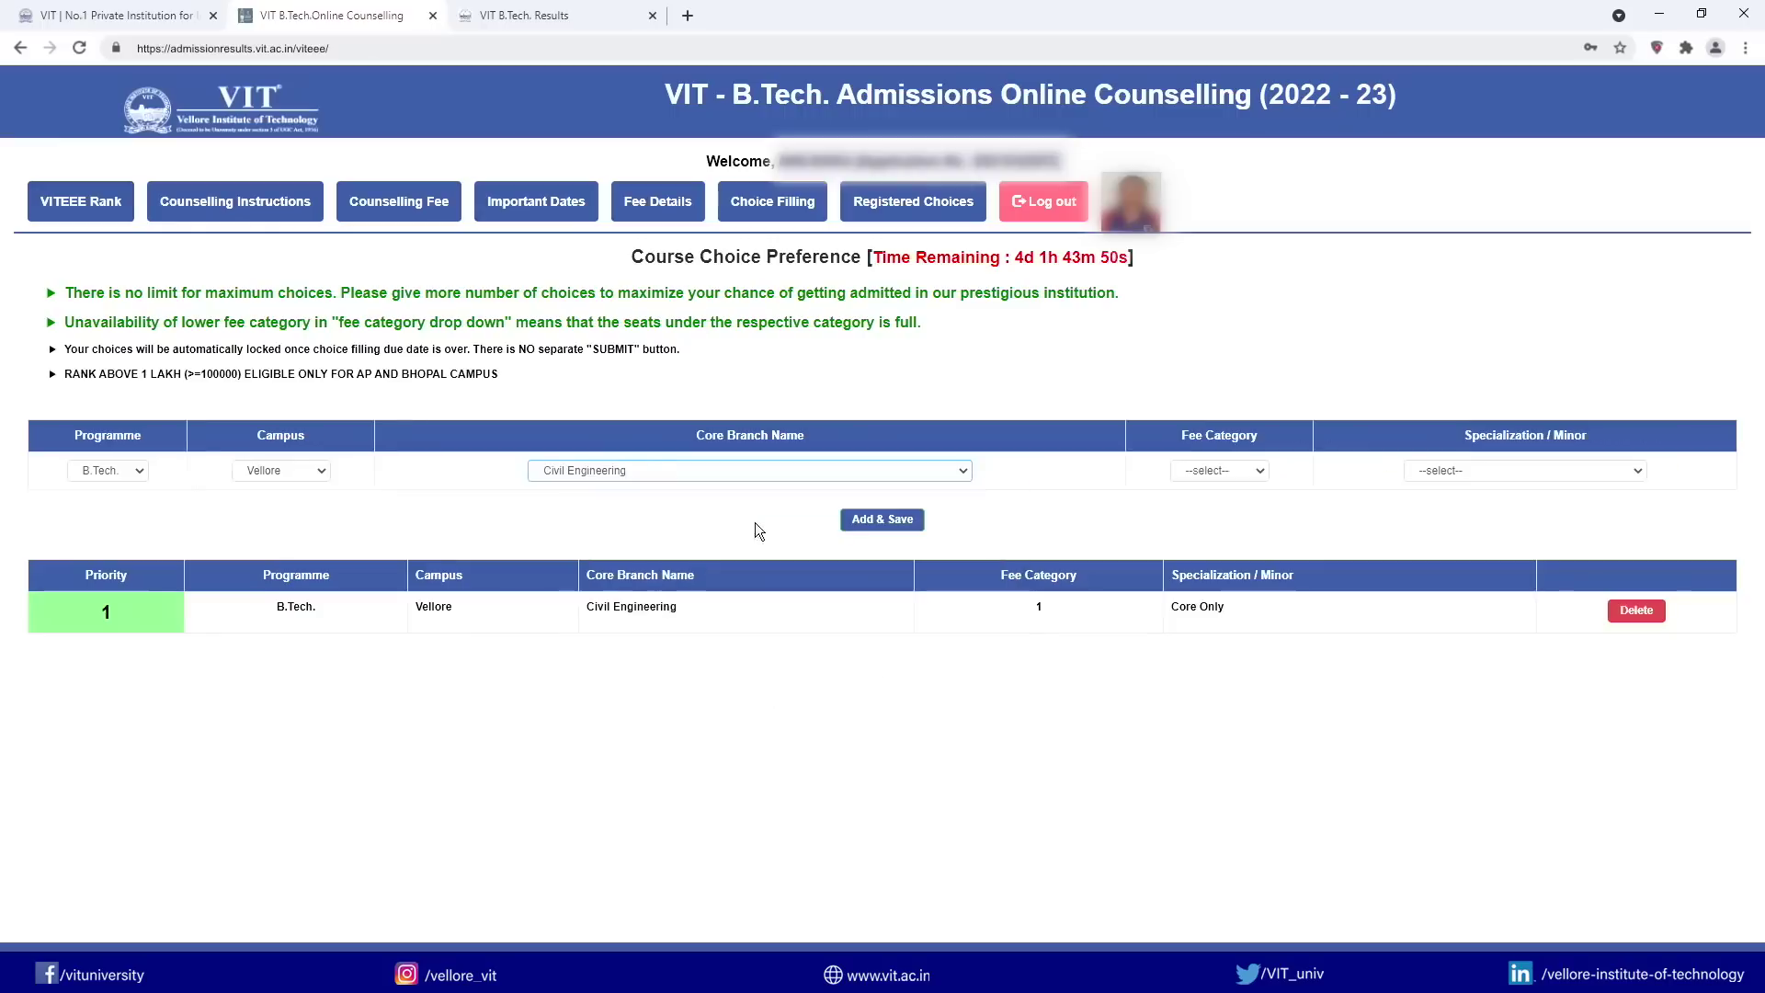
{"action": "left_click", "coordinate": [1252, 464]}
{"action": "left_click", "coordinate": [1237, 509]}
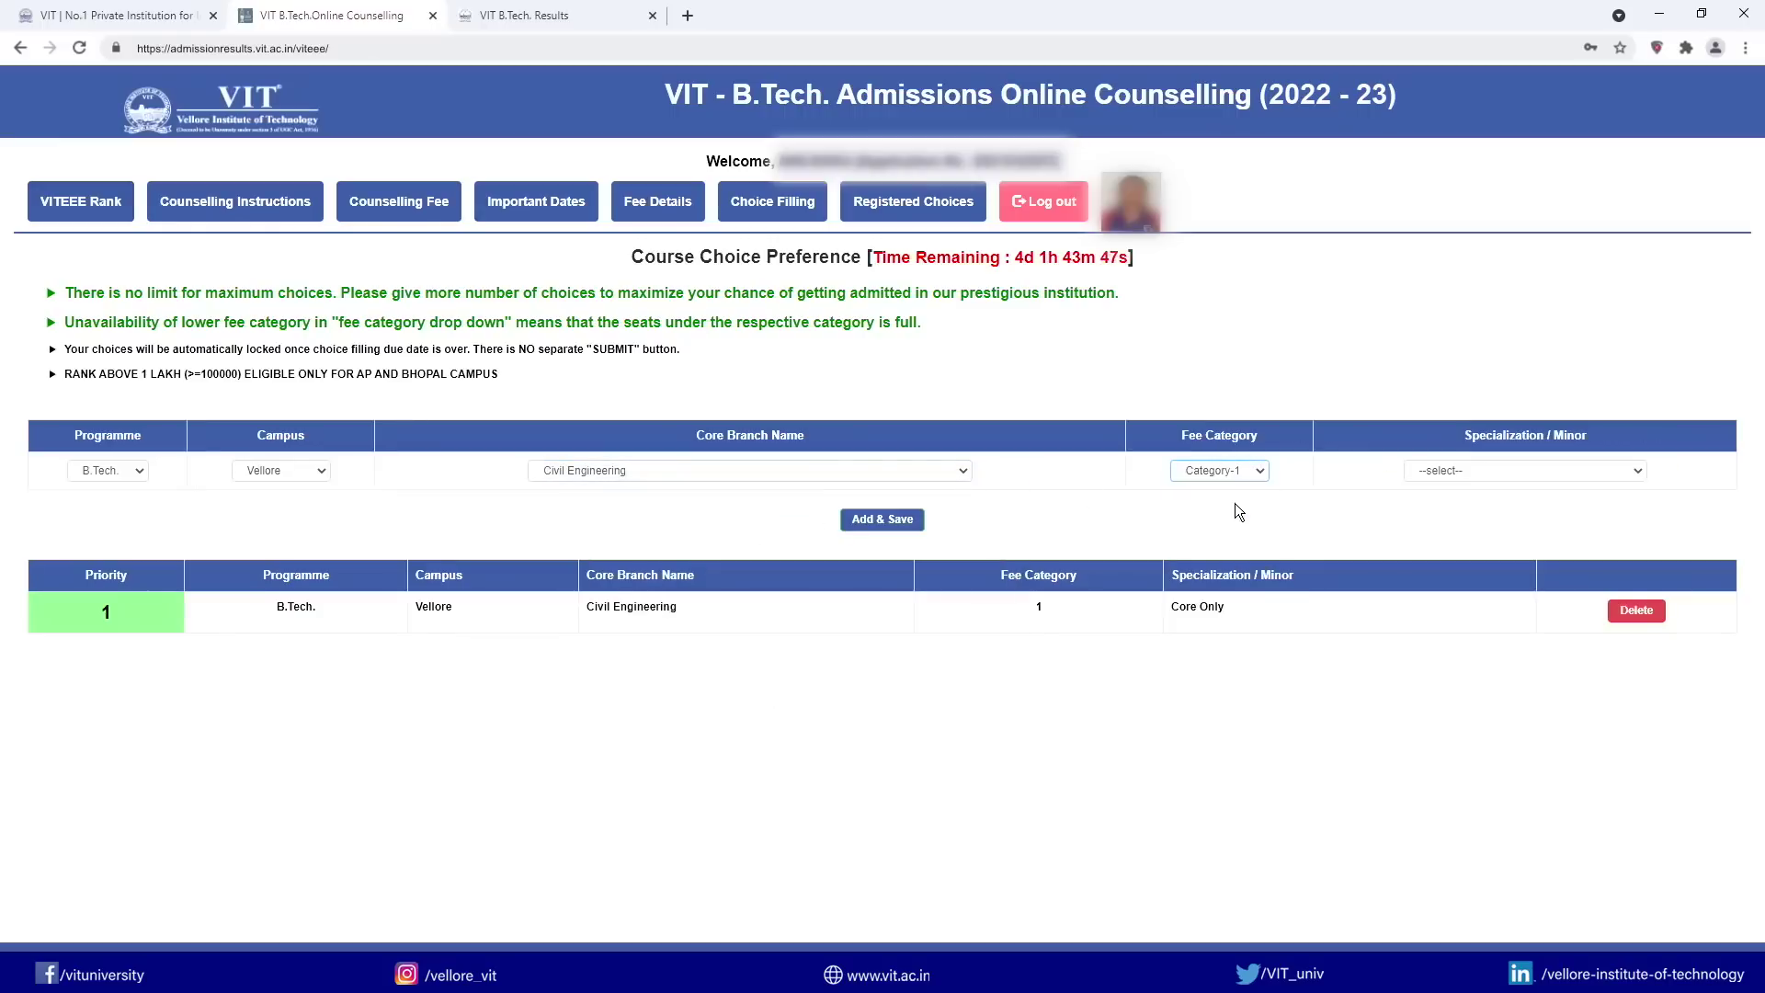
{"action": "left_click", "coordinate": [1629, 471]}
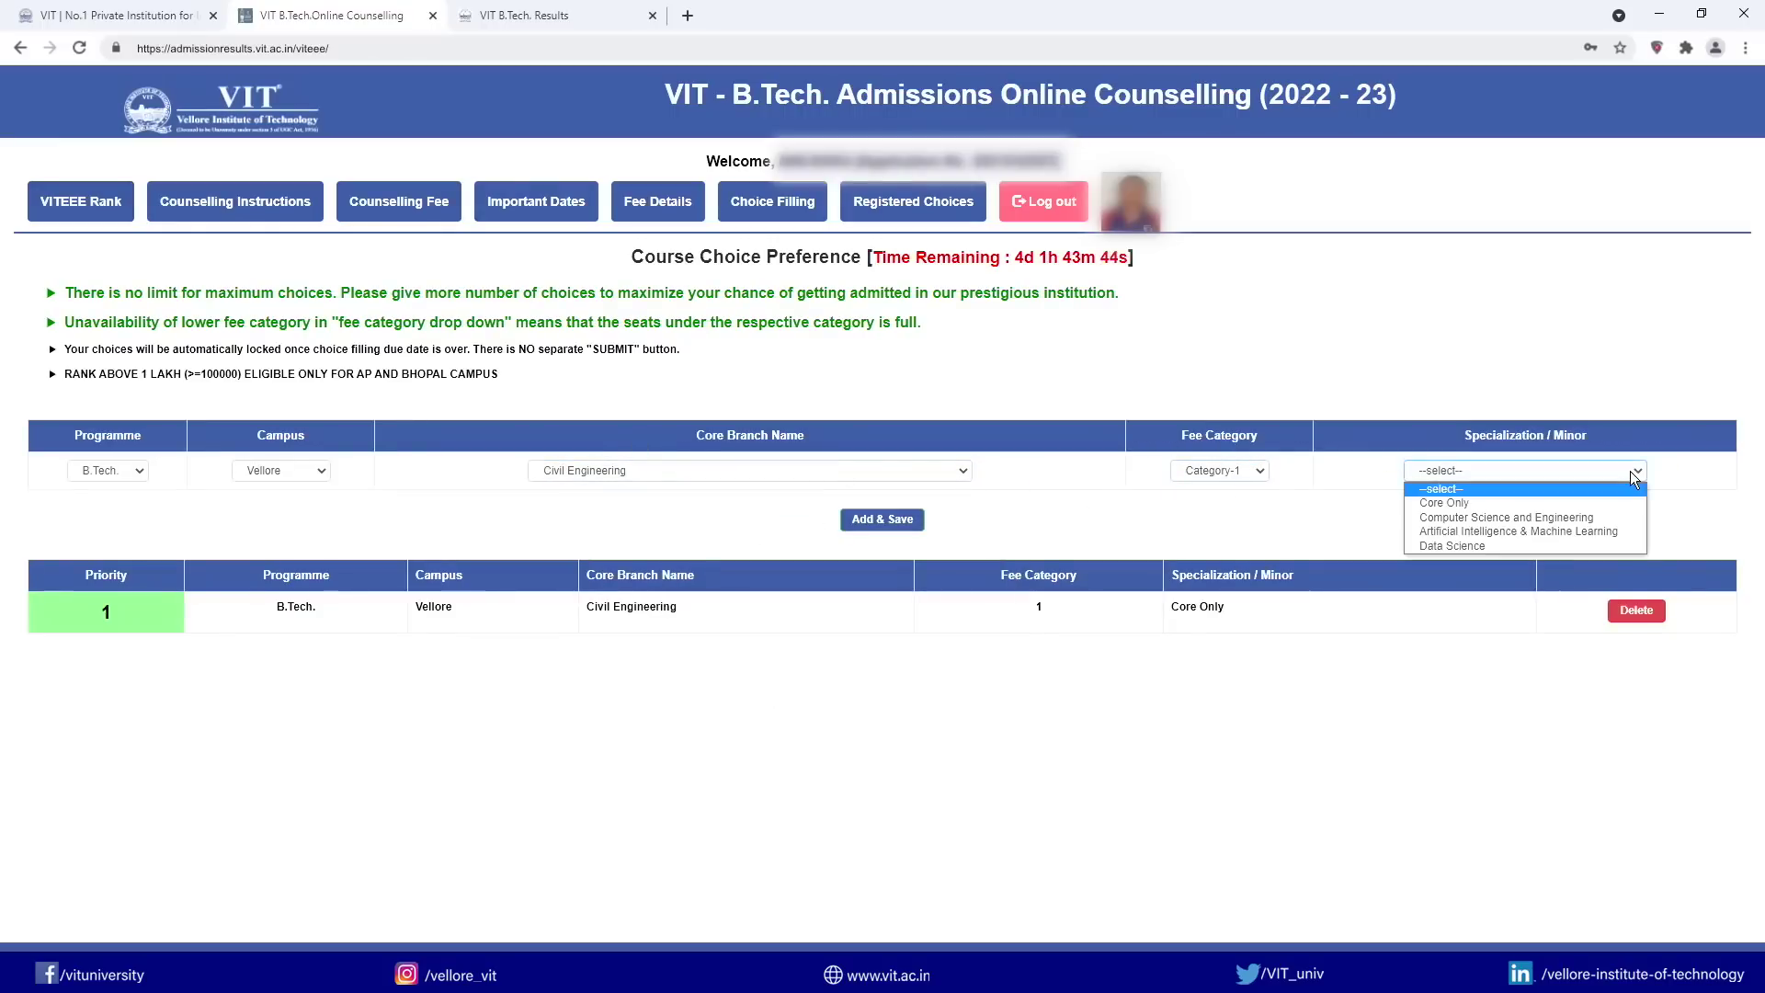
{"action": "left_click", "coordinate": [1601, 519]}
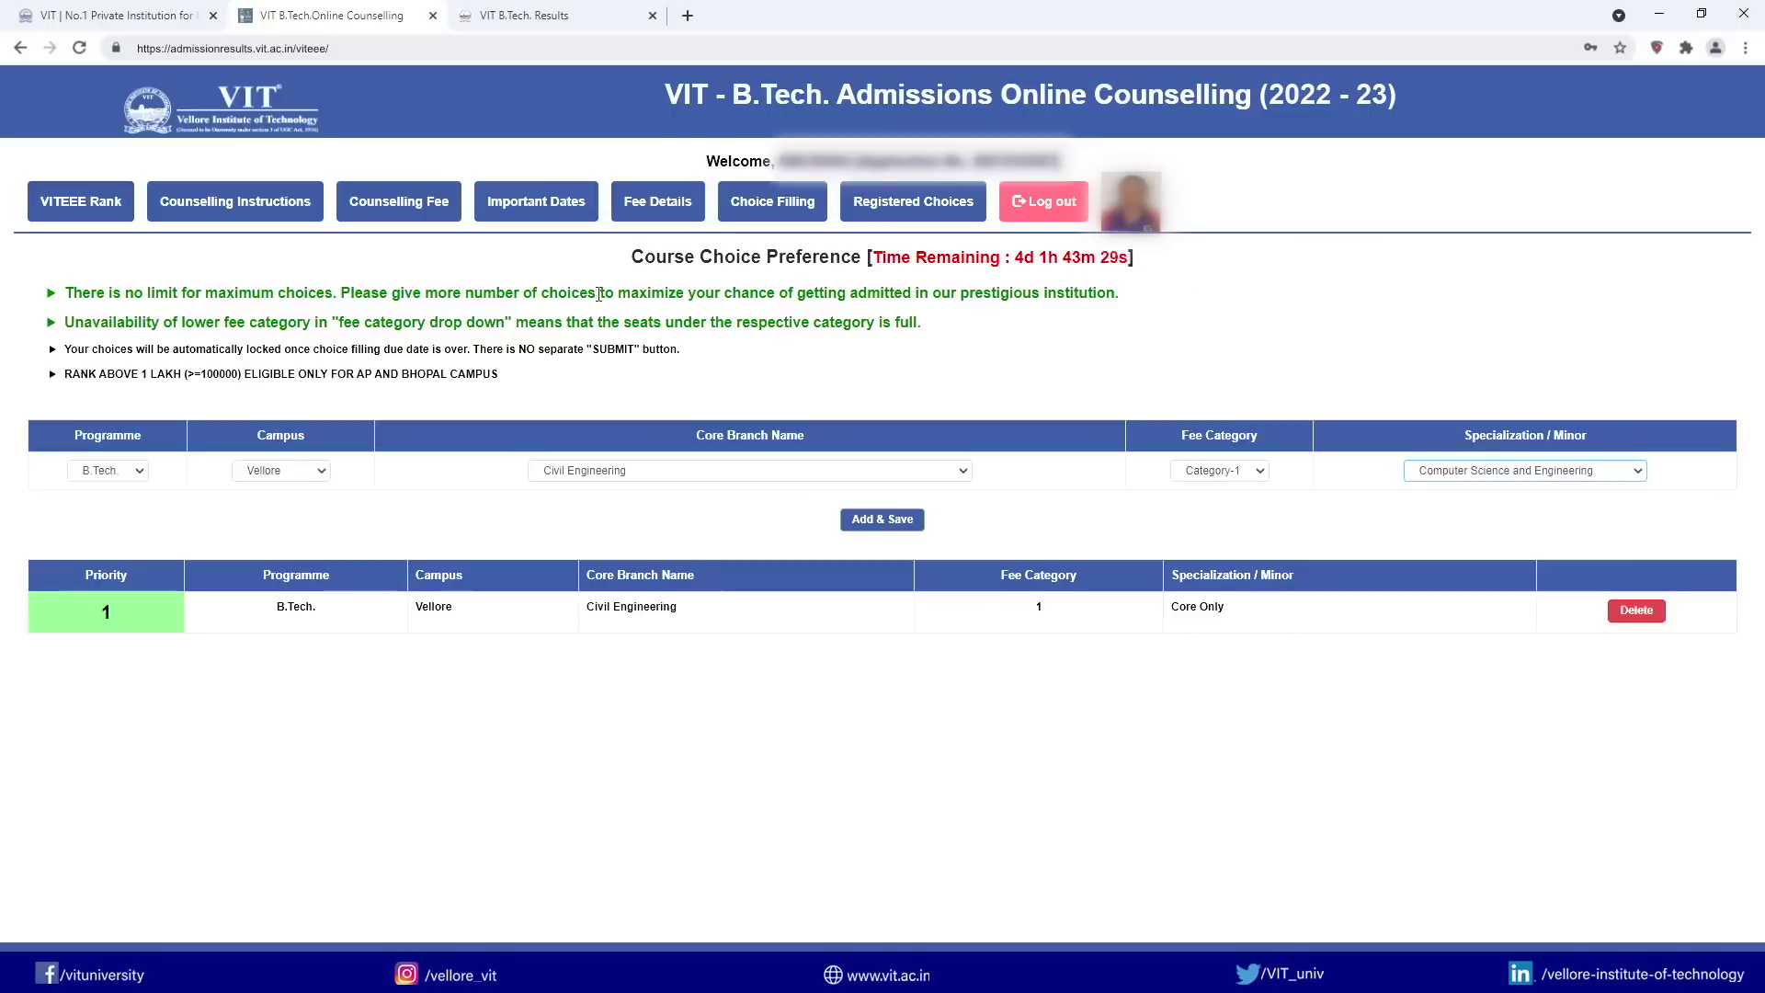
{"action": "left_click", "coordinate": [903, 521]}
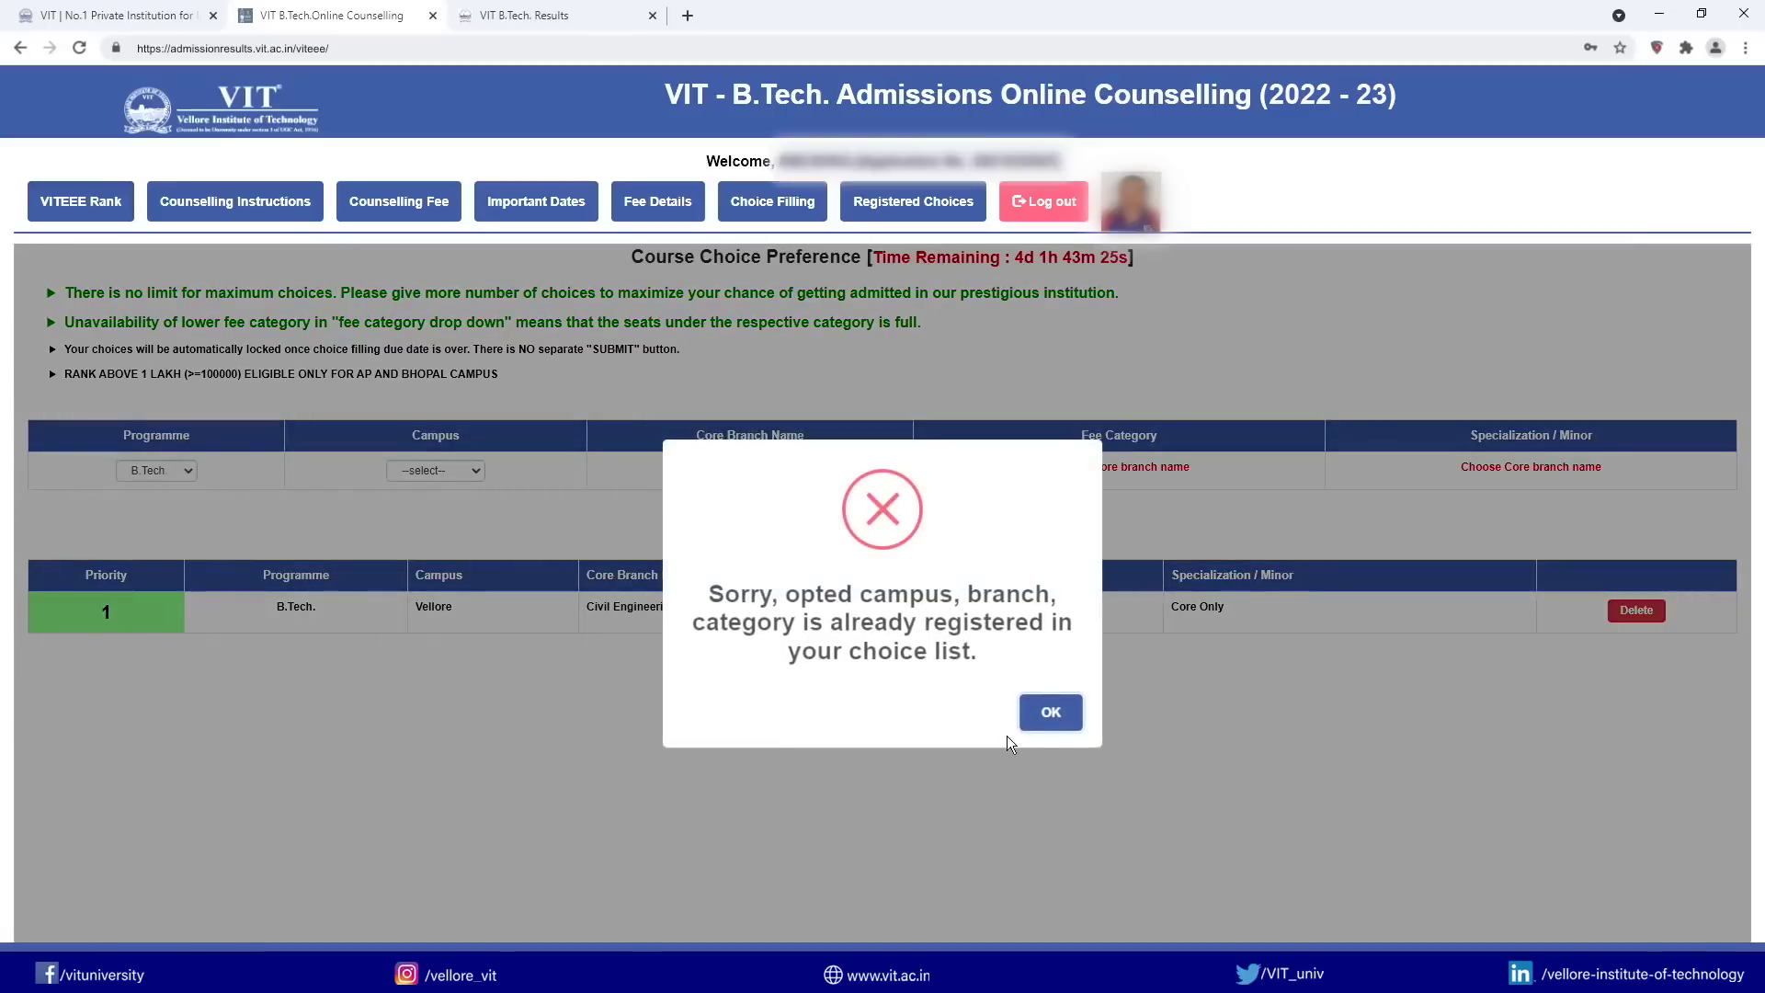
{"action": "left_click", "coordinate": [1048, 710]}
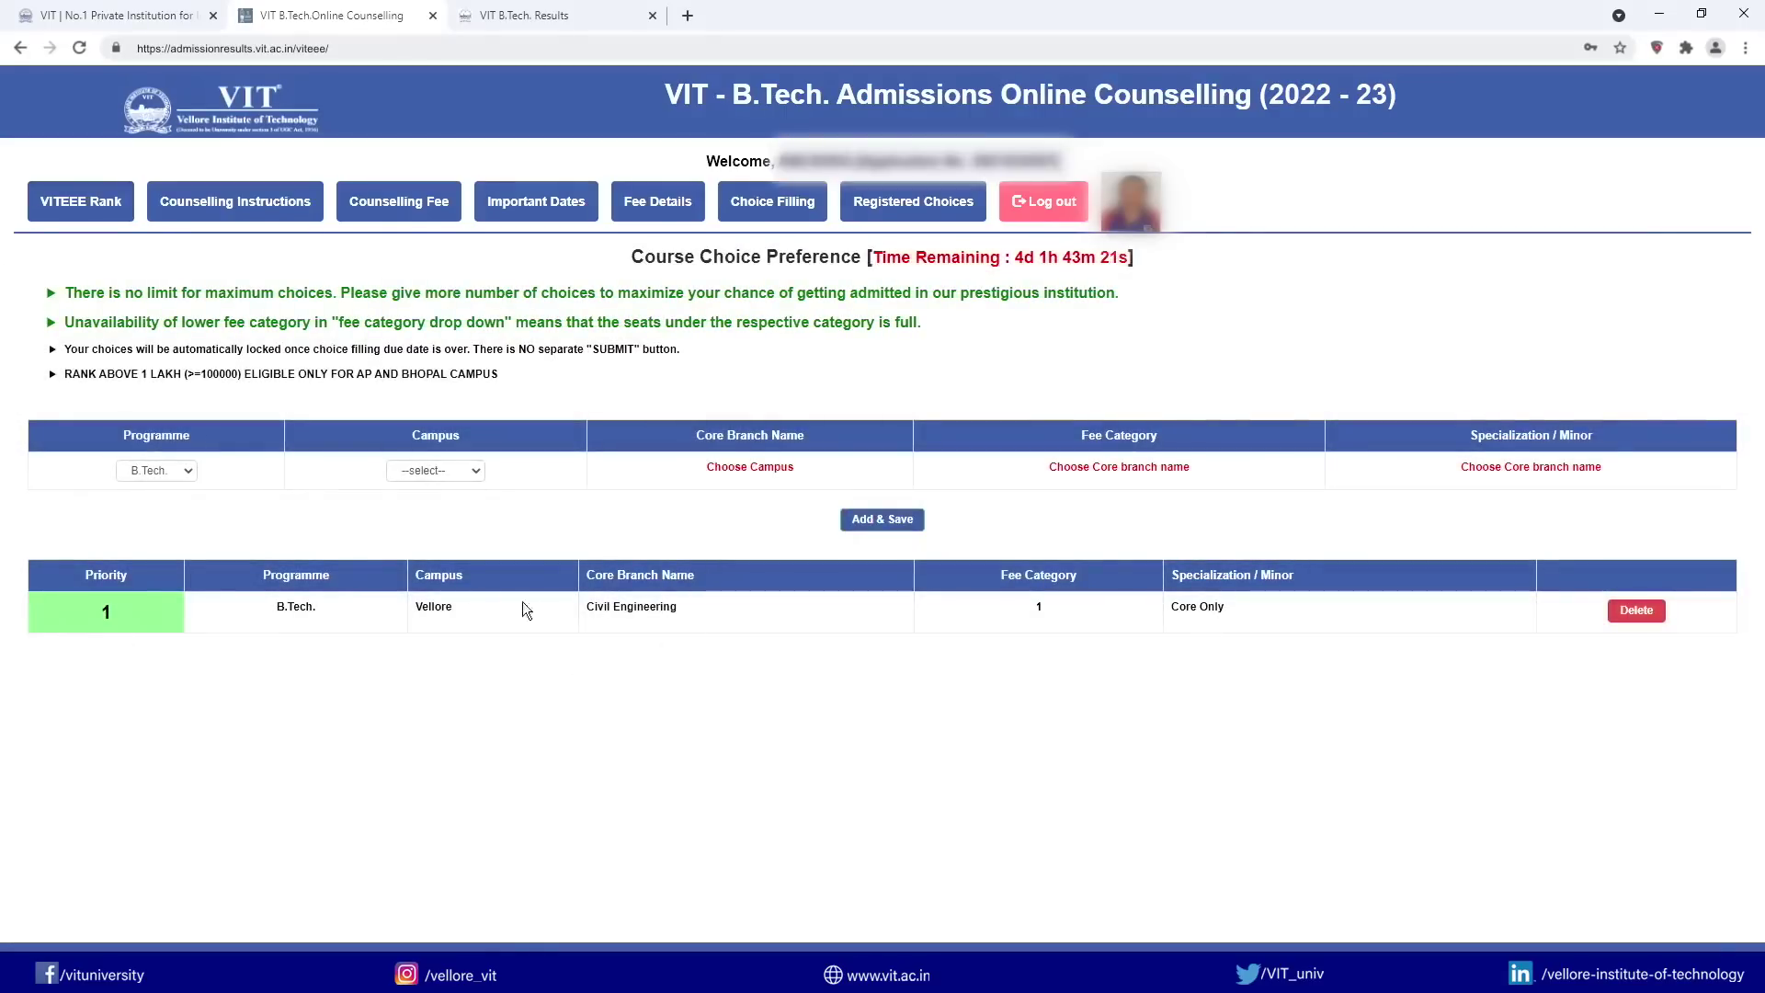
Step: Add and save a choice for Fashion Technology at the Chennai campus with fee category Category-1 and specialization Core Only
{"action": "left_click", "coordinate": [472, 471]}
{"action": "left_click", "coordinate": [460, 520]}
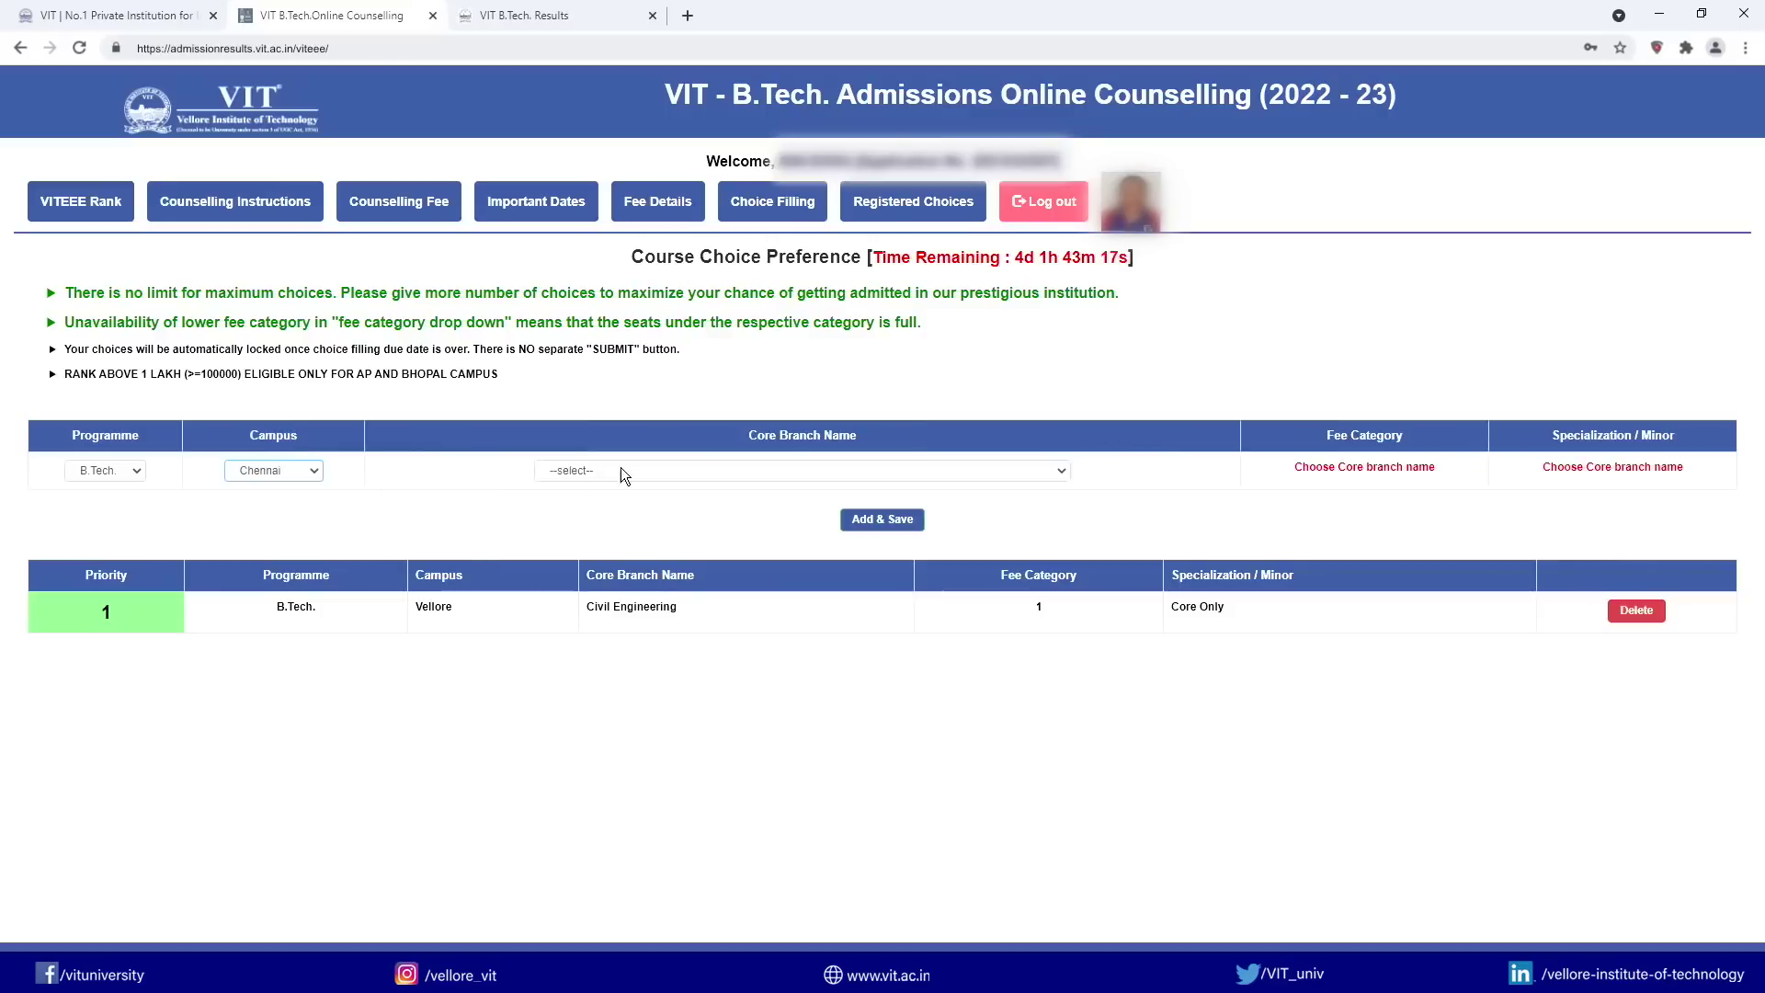
{"action": "left_click", "coordinate": [730, 475]}
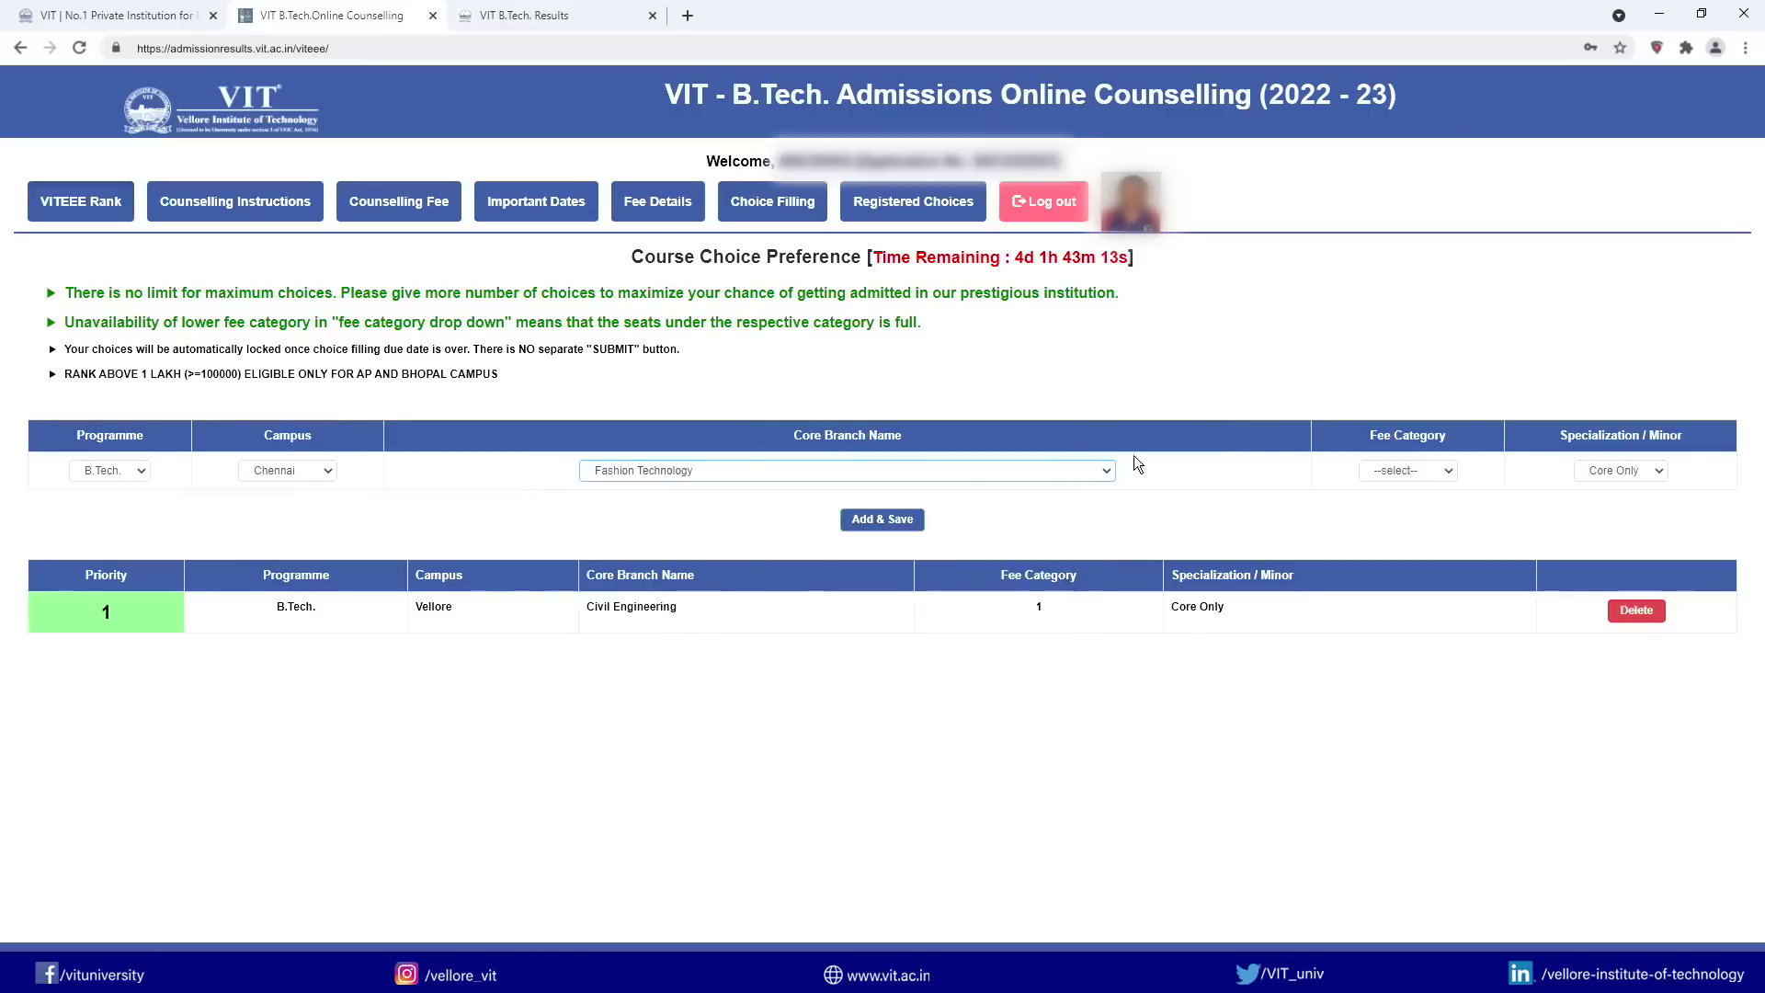
{"action": "left_click", "coordinate": [1446, 473]}
{"action": "left_click", "coordinate": [1406, 503]}
{"action": "left_click", "coordinate": [1607, 470]}
{"action": "left_click", "coordinate": [1611, 489]}
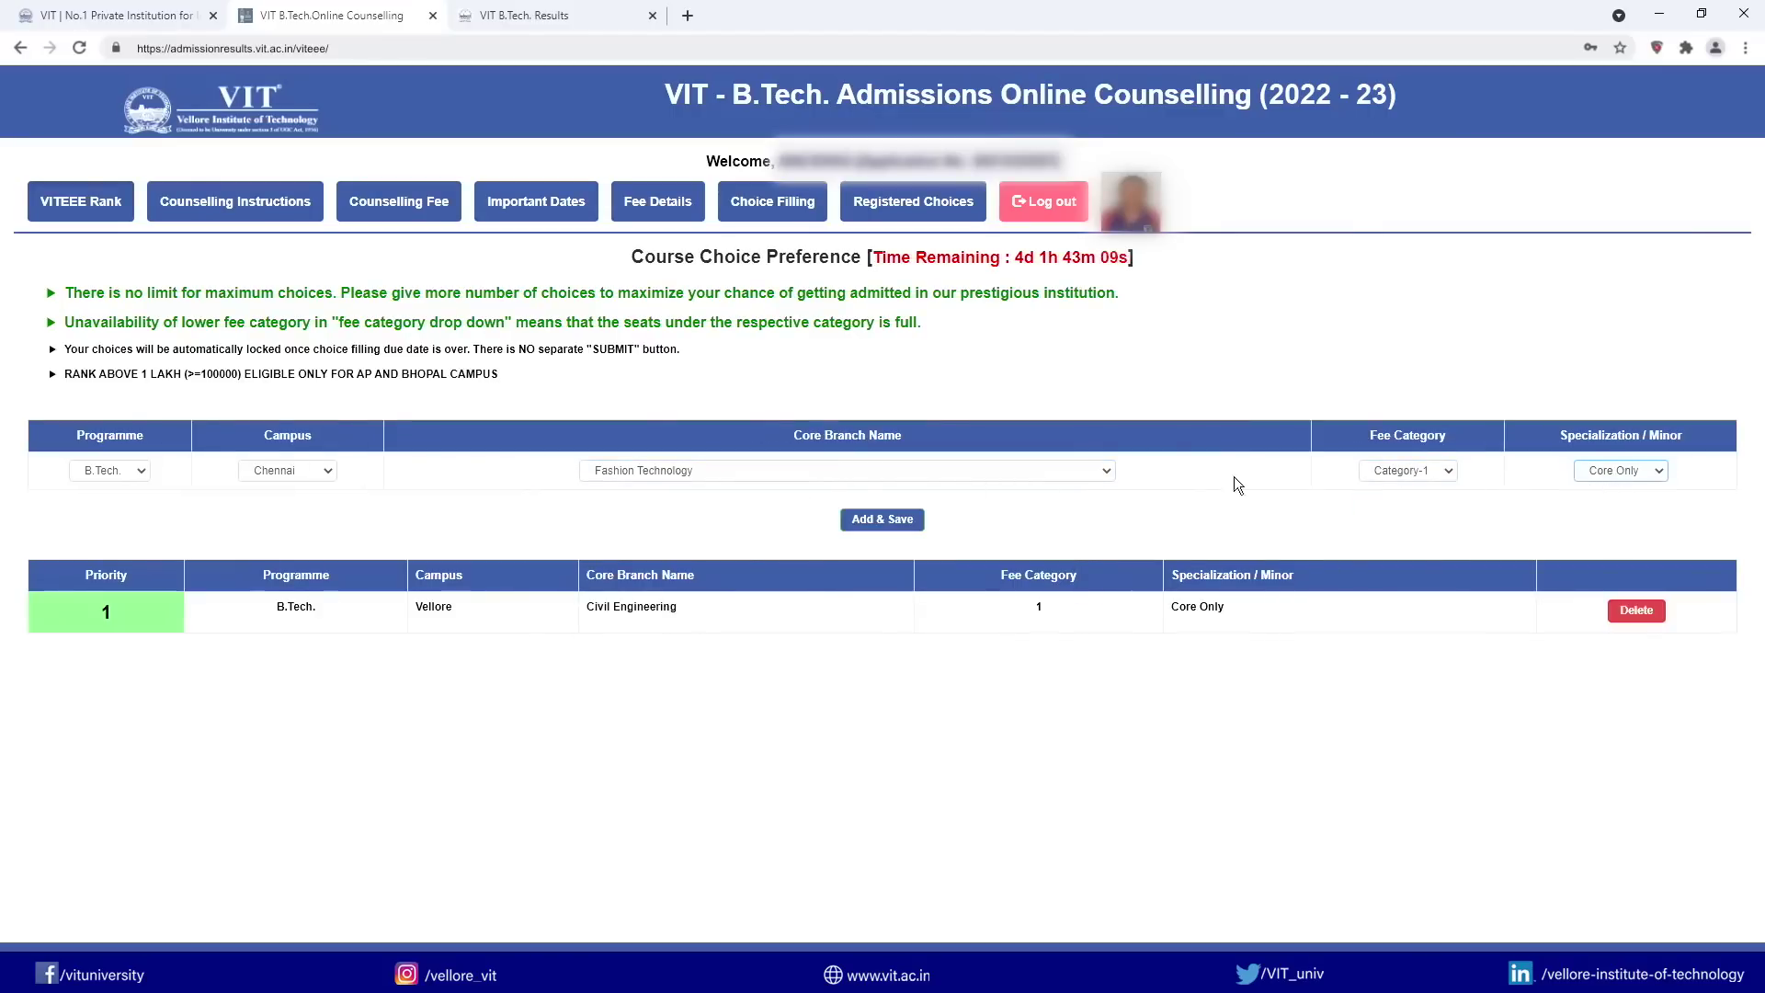
{"action": "left_click", "coordinate": [880, 519]}
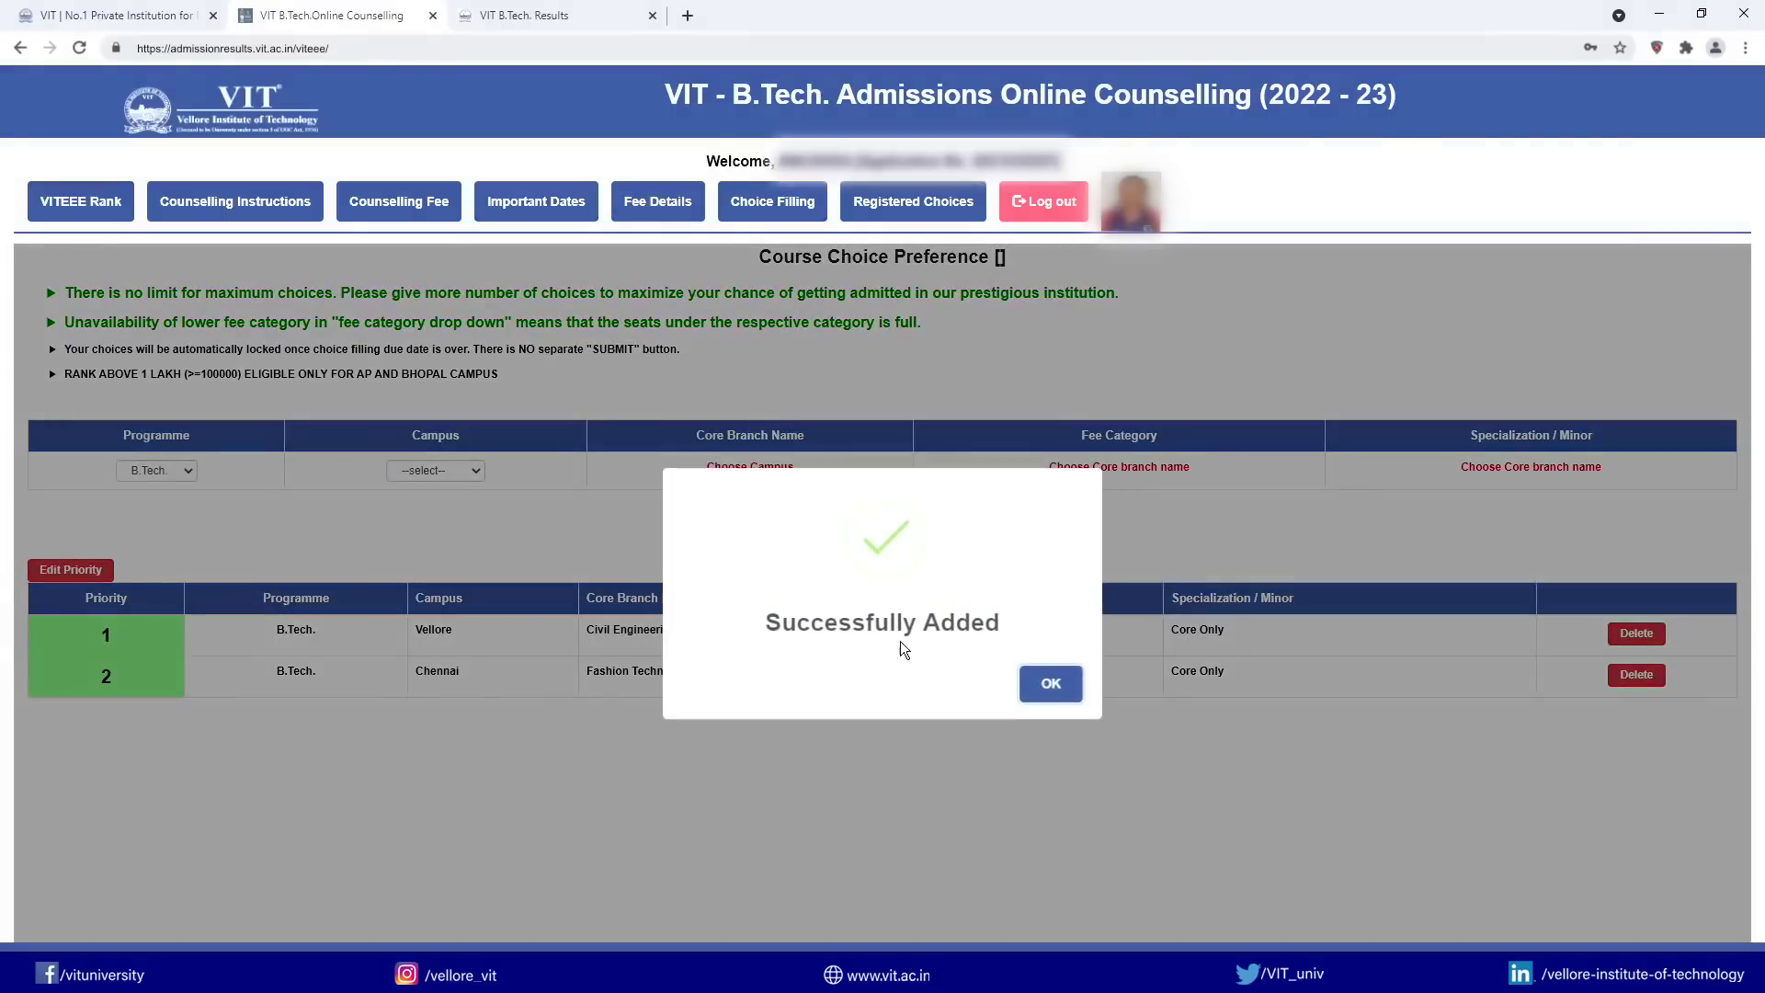
{"action": "left_click", "coordinate": [1044, 681]}
Step: Add and save a choice for Computer Science and Engineering at VIT-AP with fee category Category-1 and minor Corporate Law
{"action": "left_click", "coordinate": [435, 470]}
{"action": "left_click", "coordinate": [425, 516]}
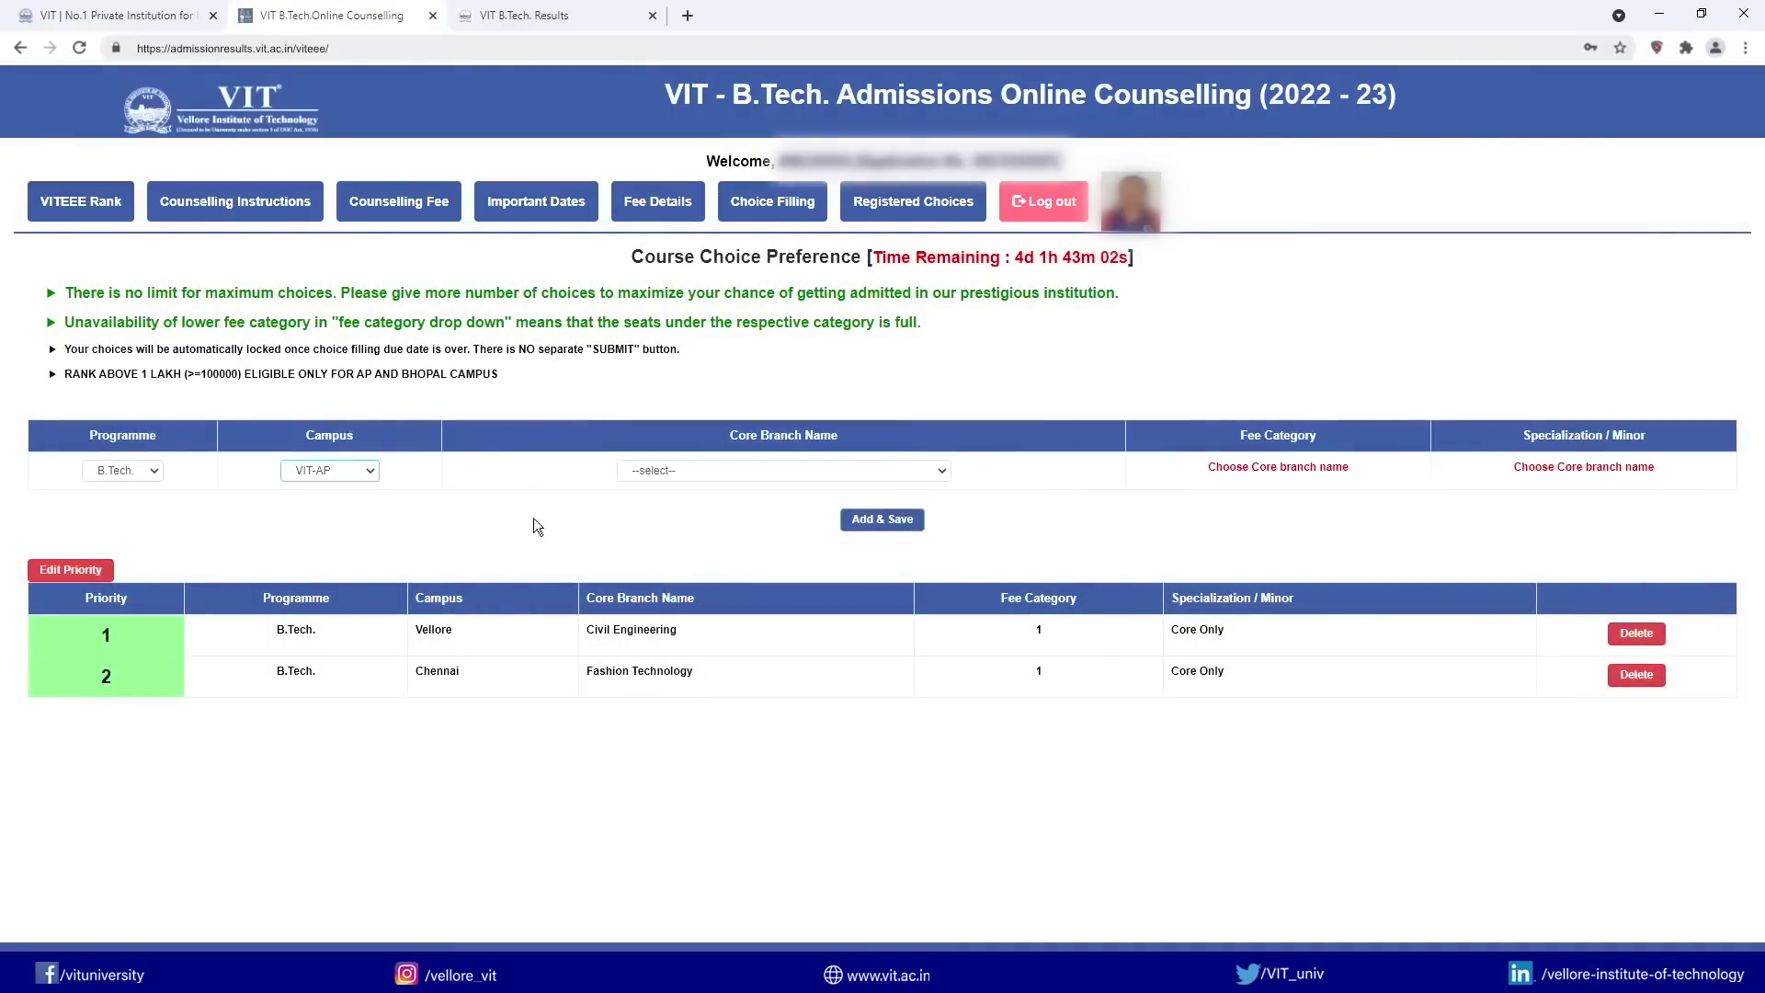
{"action": "left_click", "coordinate": [737, 476]}
{"action": "left_click", "coordinate": [717, 501]}
{"action": "left_click", "coordinate": [1177, 470]}
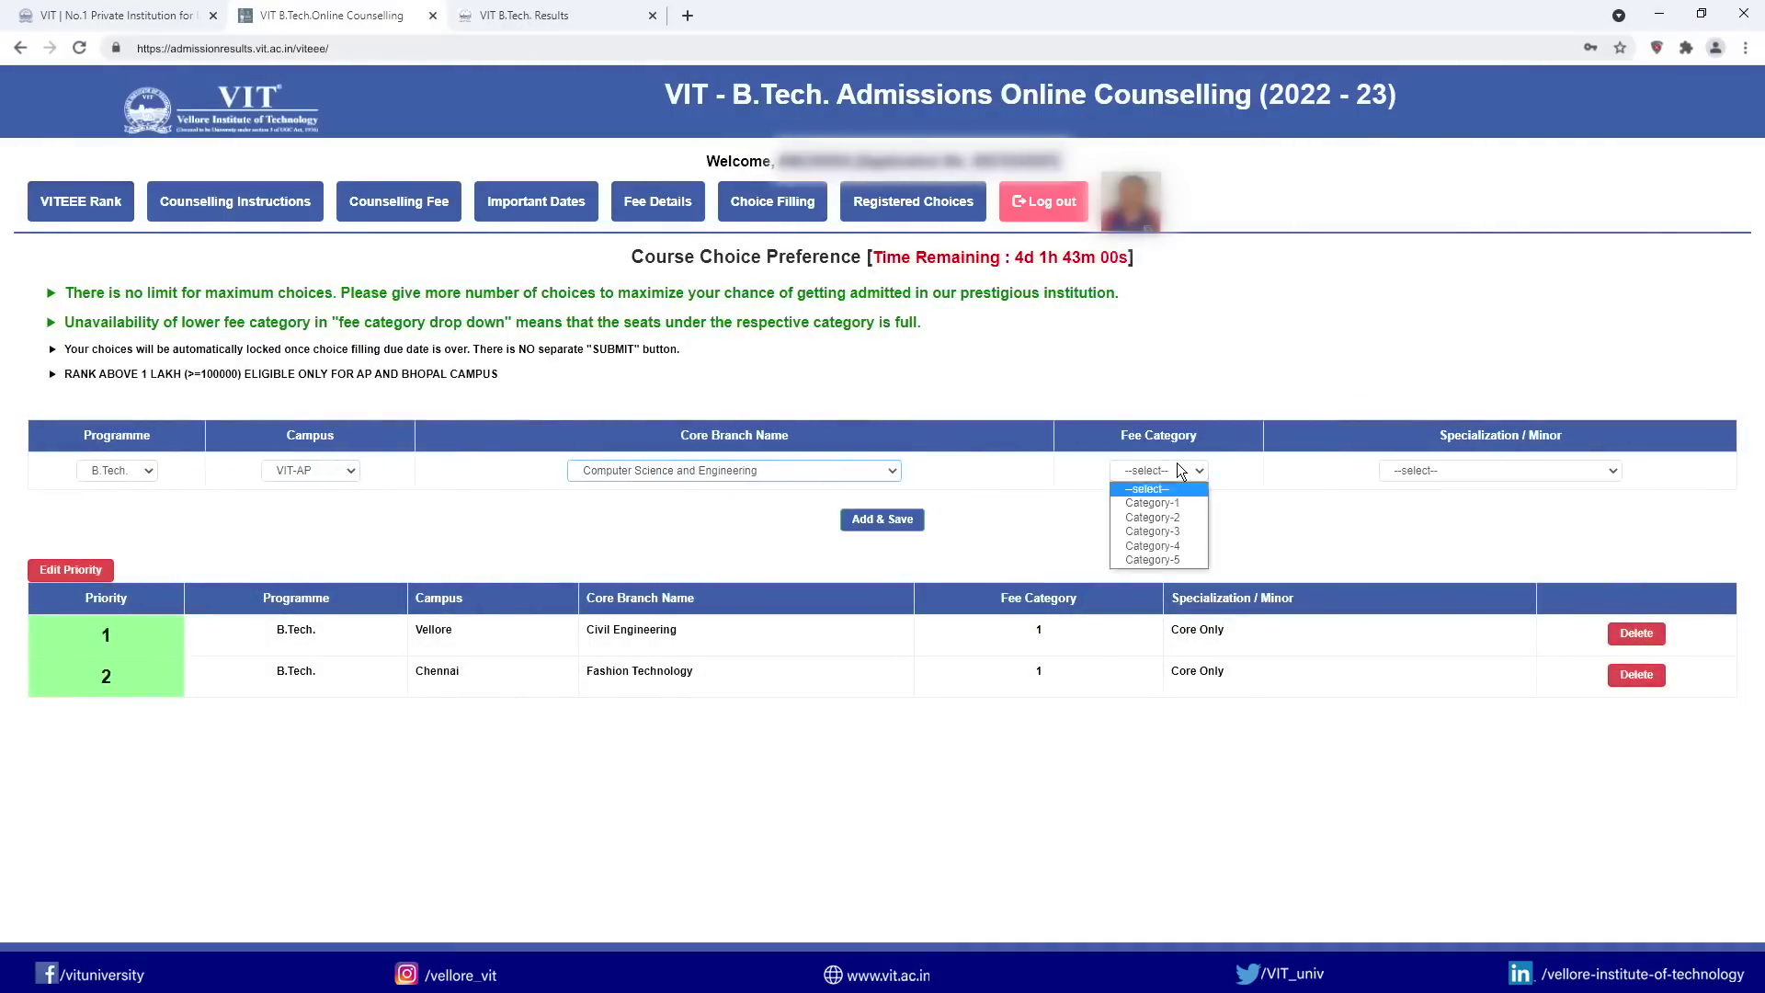
{"action": "left_click", "coordinate": [1154, 503]}
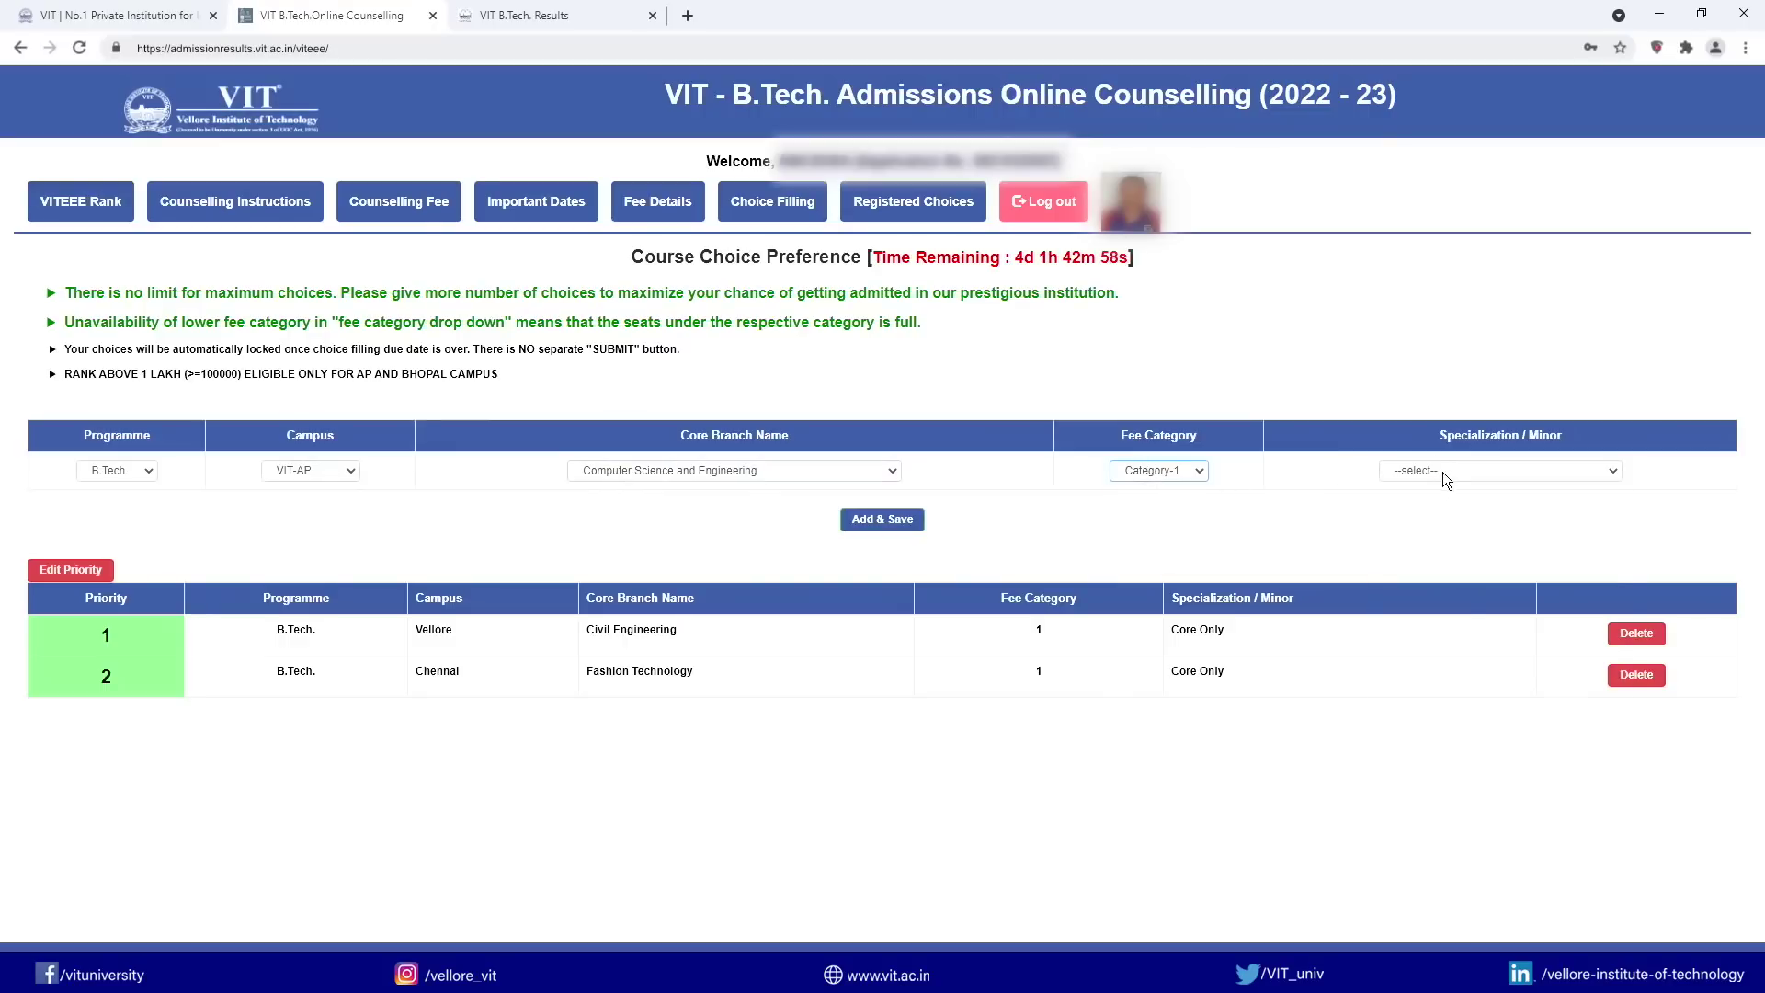
{"action": "left_click", "coordinate": [1442, 471]}
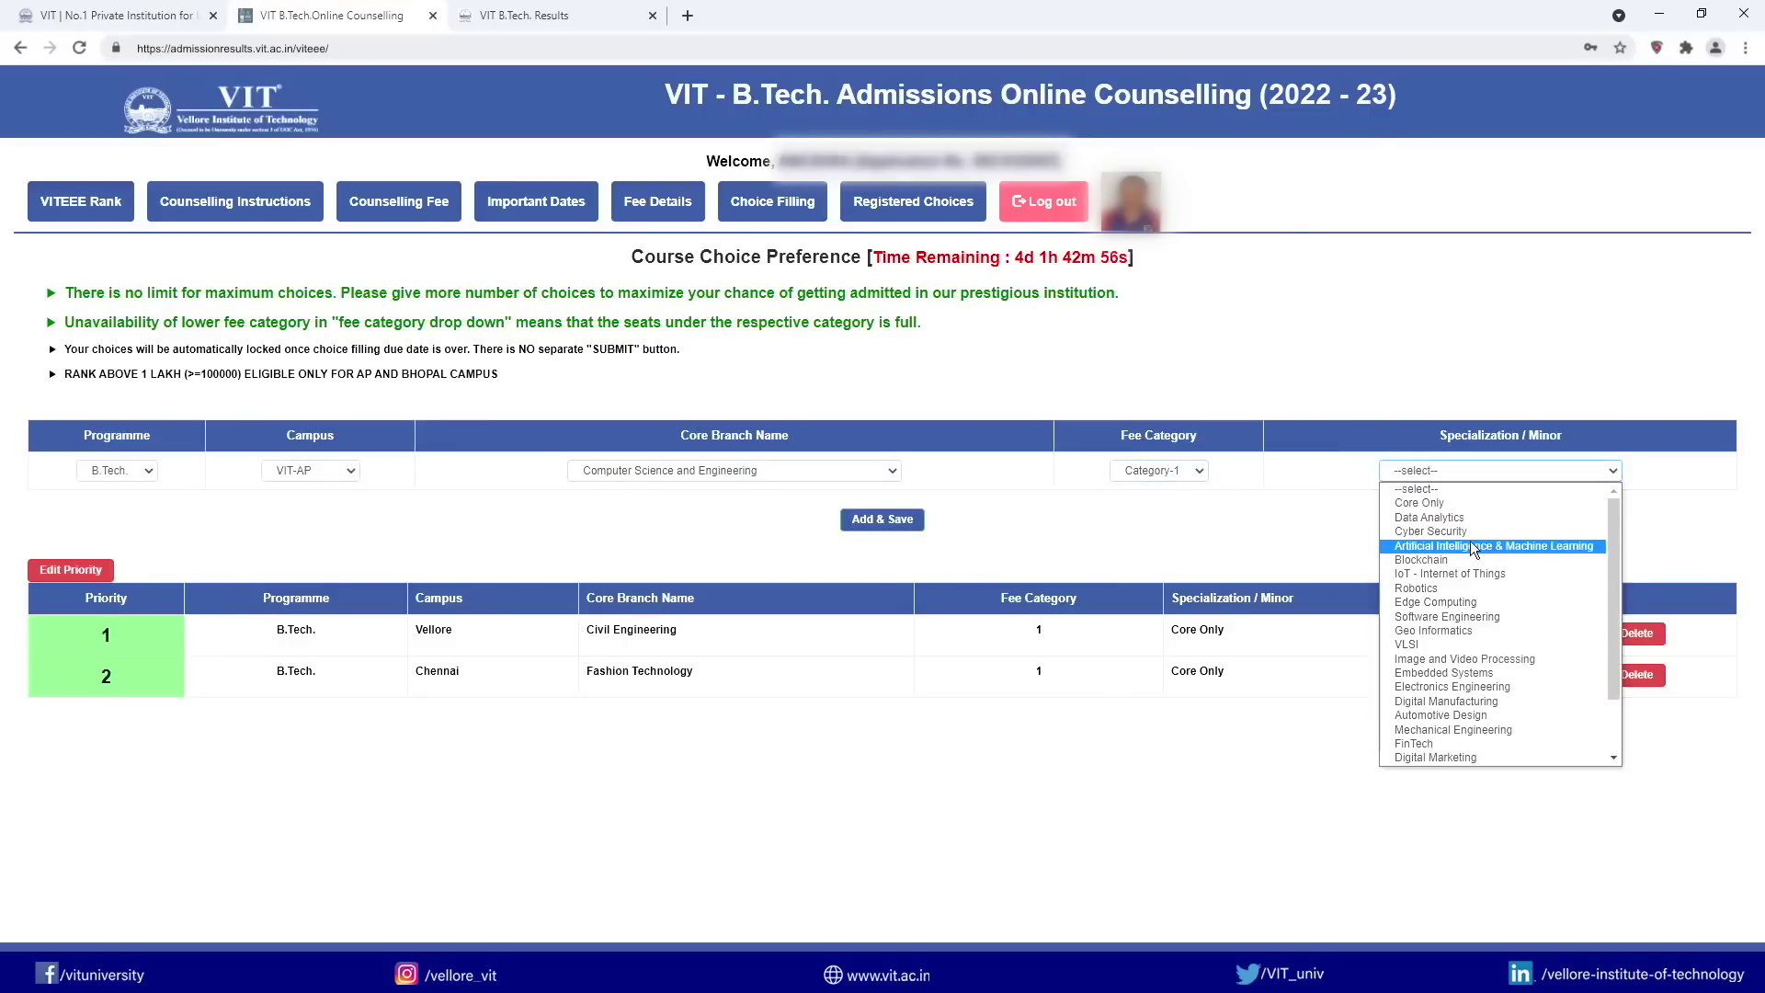
{"action": "scroll", "coordinate": [1470, 541], "scroll_direction": "down", "scroll_amount": 2}
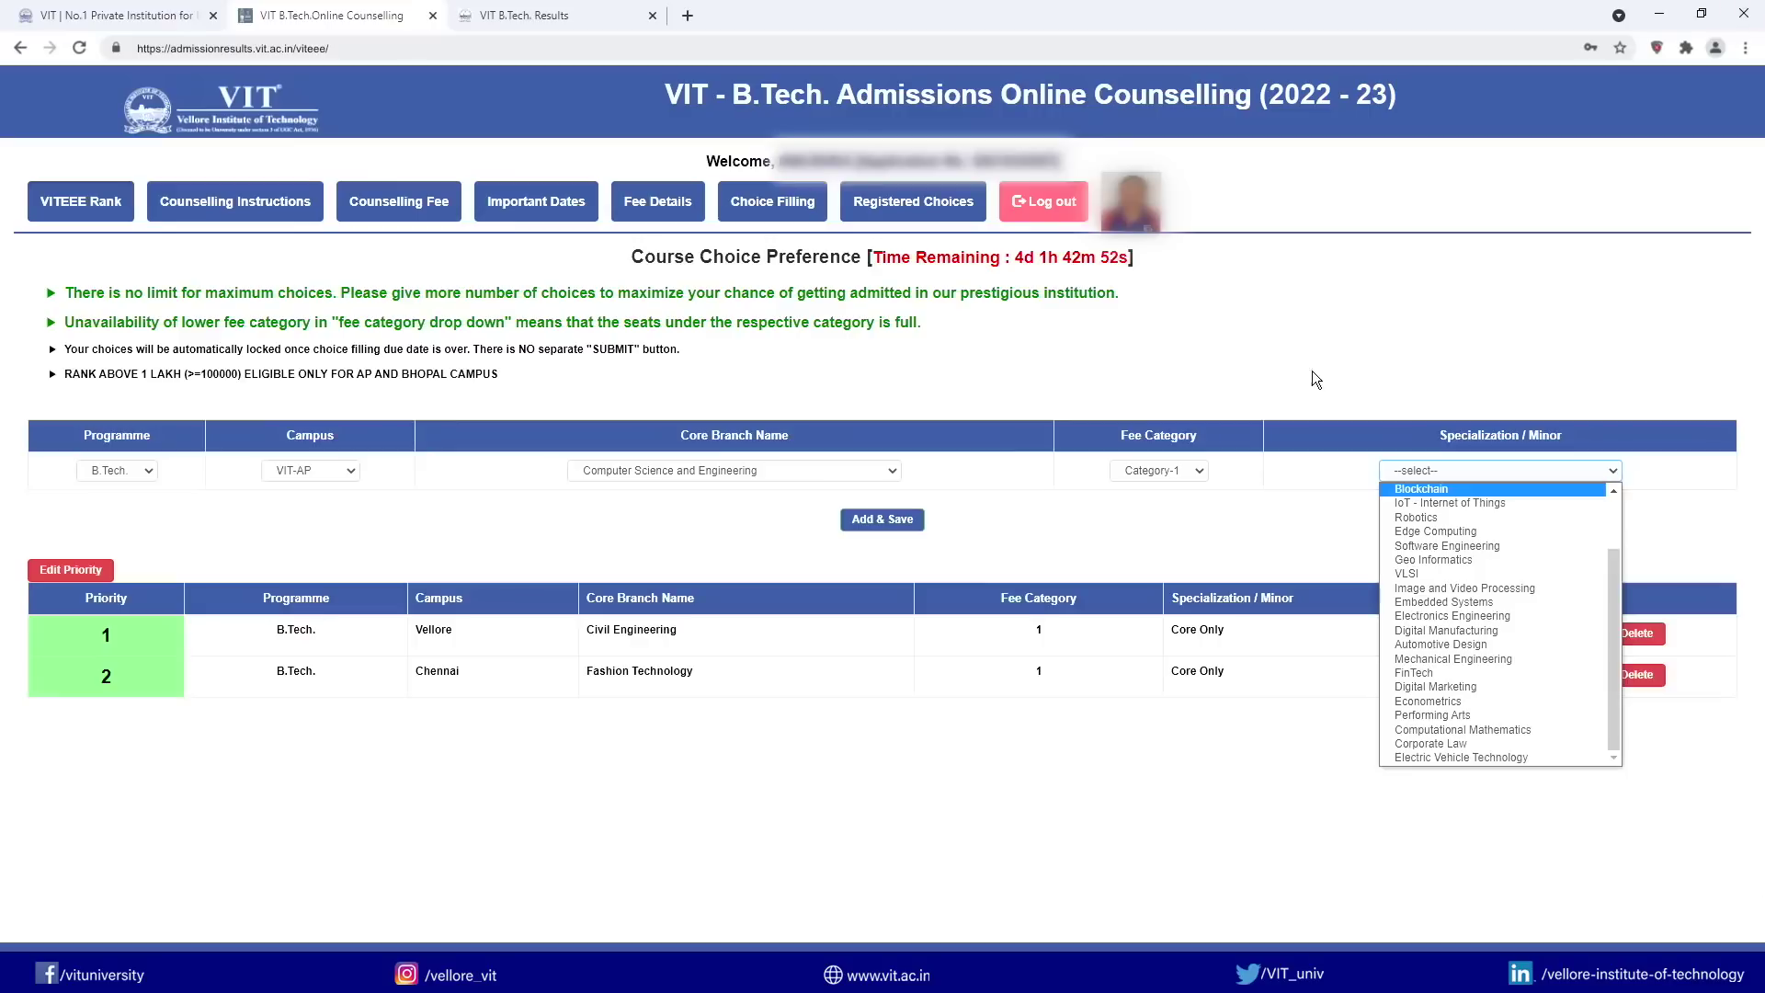
{"action": "left_click", "coordinate": [1455, 747]}
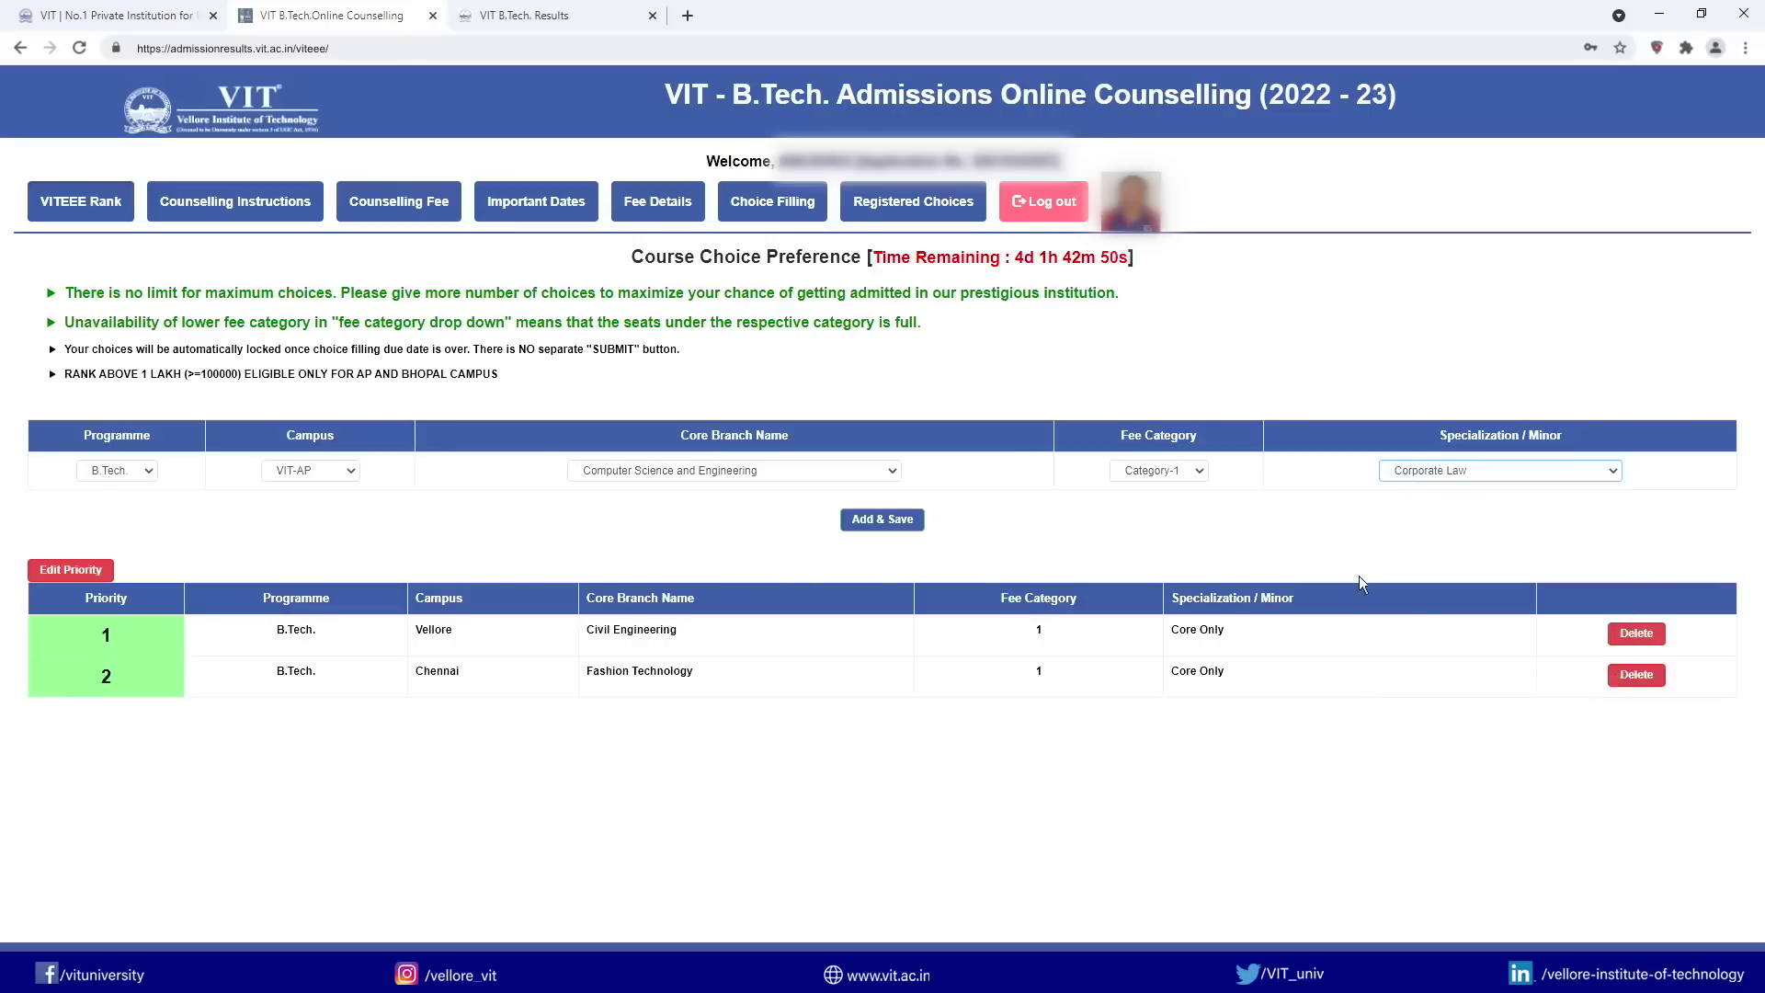
{"action": "left_click", "coordinate": [859, 521]}
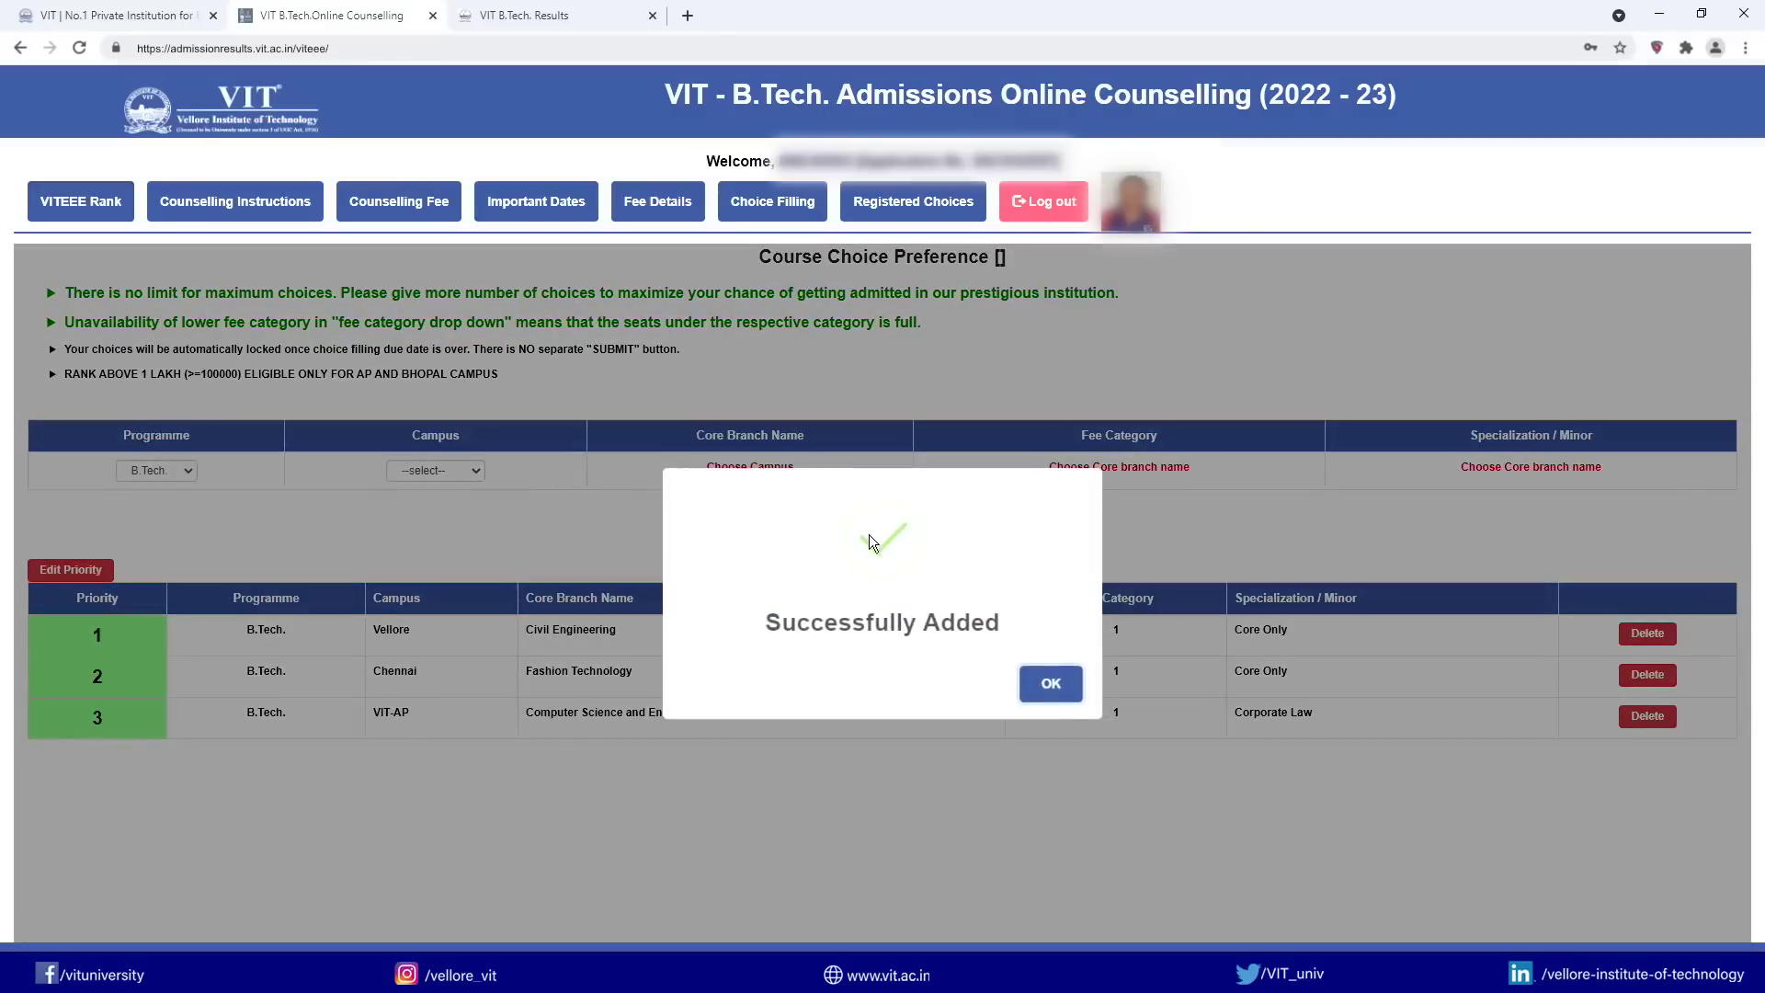
Step: Add and save a choice for Computer Science and Engineering at VIT-Bhopal with fee category Category-1 and specialization Core Only
{"action": "left_click", "coordinate": [1051, 684]}
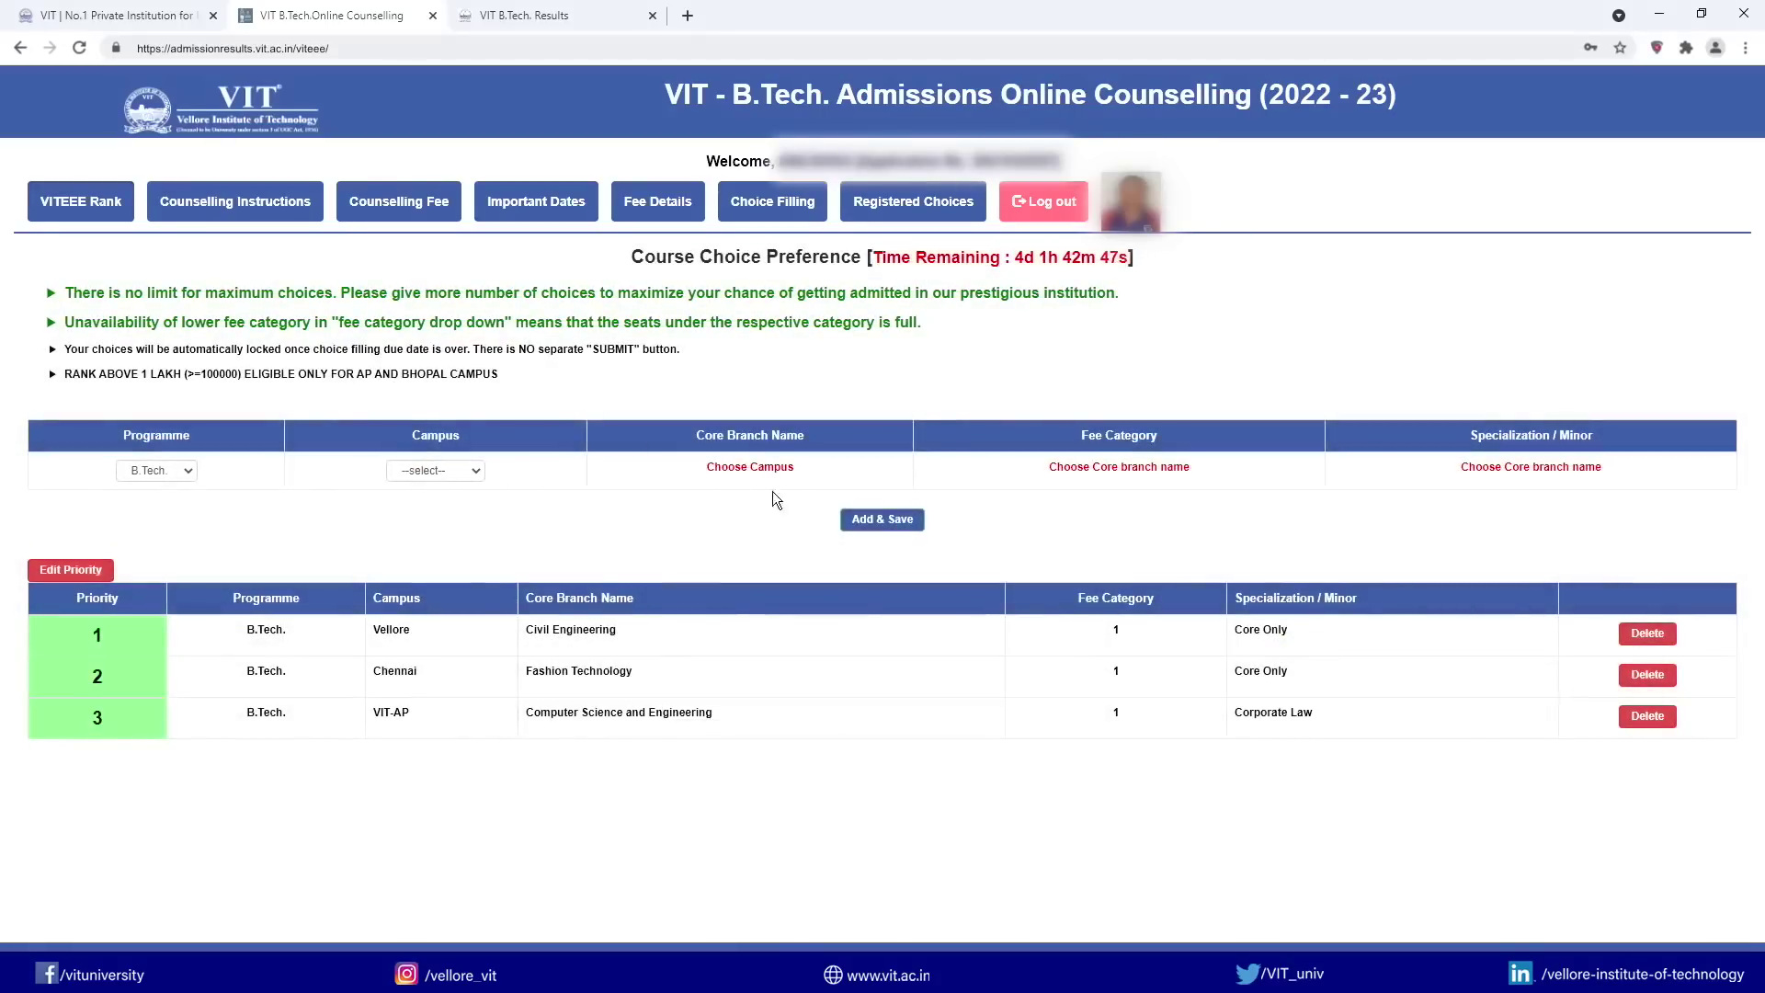
{"action": "left_click", "coordinate": [478, 475]}
{"action": "left_click", "coordinate": [445, 550]}
{"action": "left_click", "coordinate": [886, 467]}
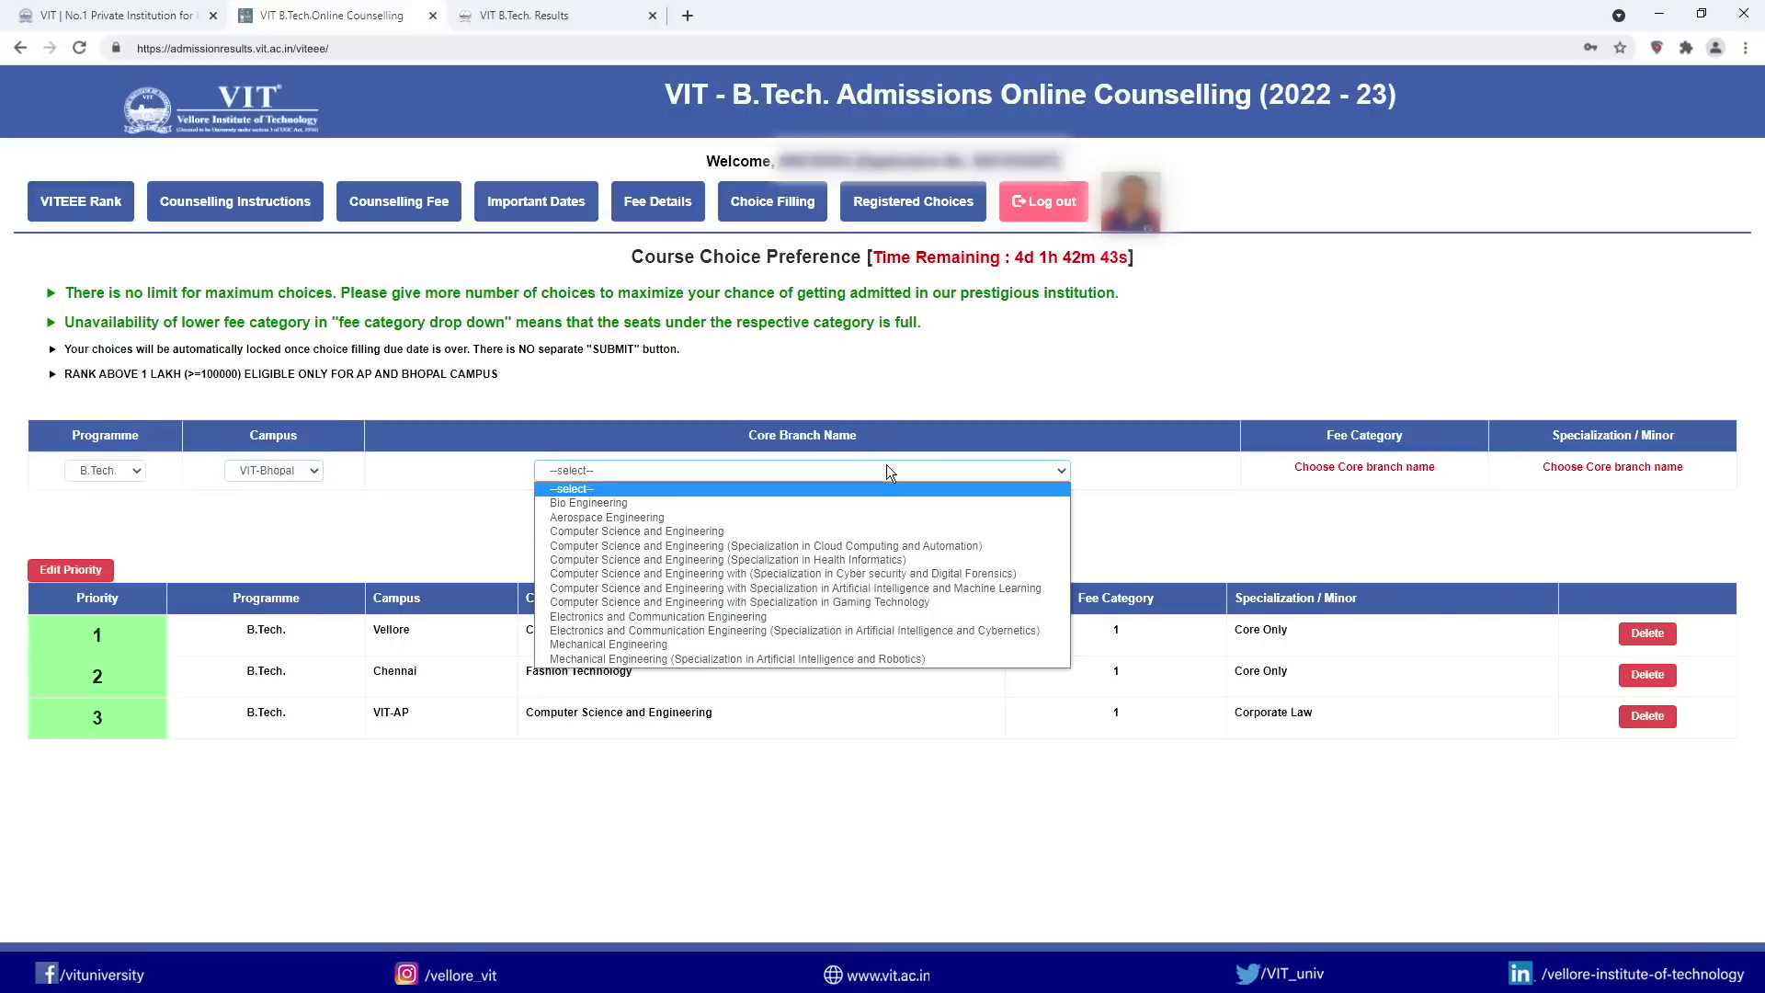
{"action": "left_click", "coordinate": [864, 532]}
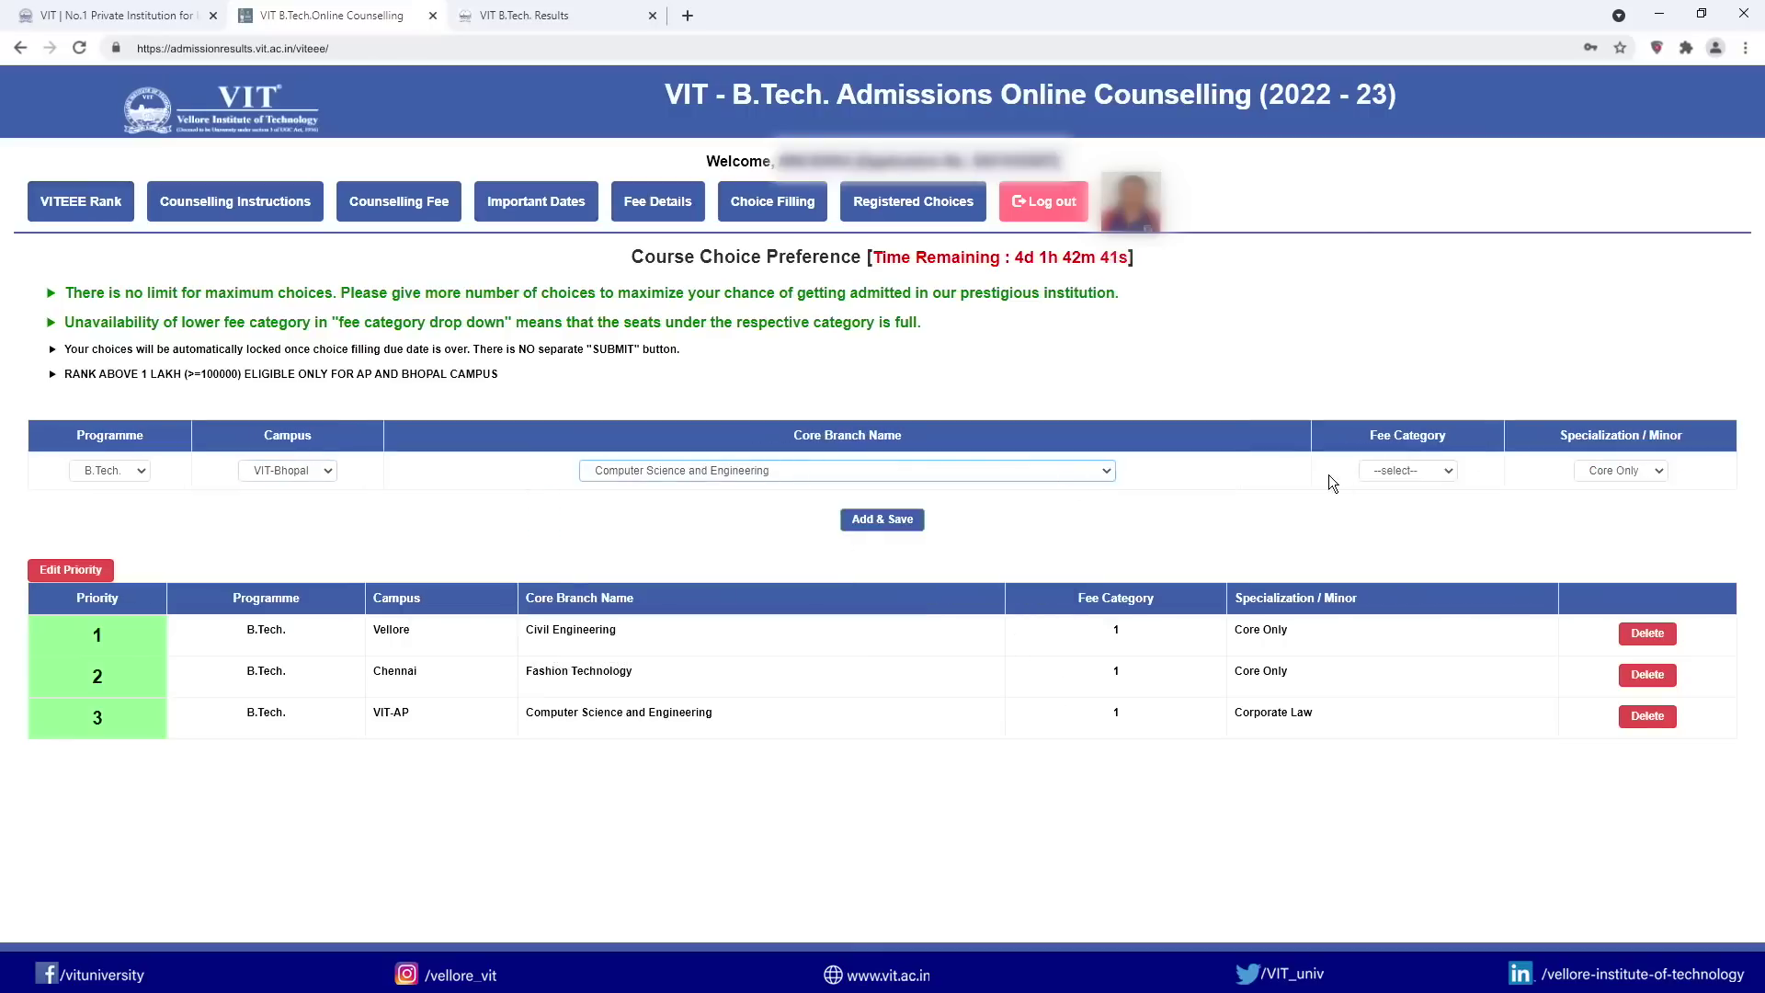
{"action": "left_click", "coordinate": [1411, 477]}
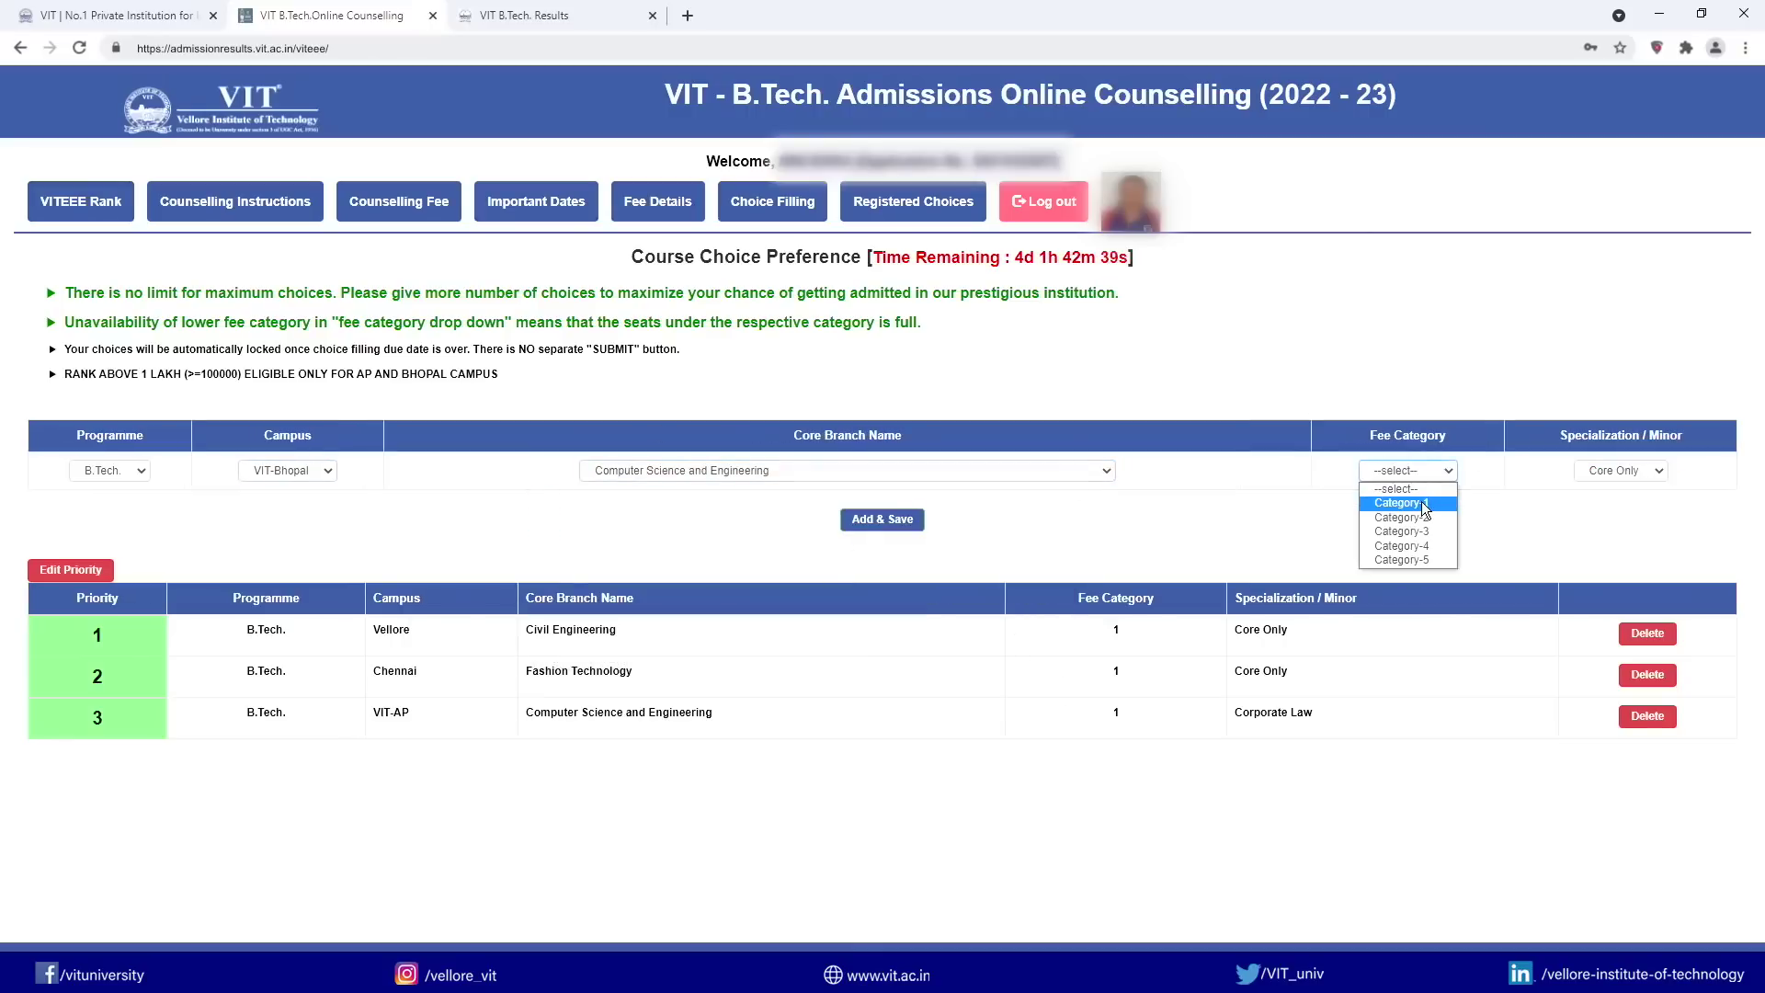
{"action": "left_click", "coordinate": [1421, 500]}
{"action": "left_click", "coordinate": [1620, 467]}
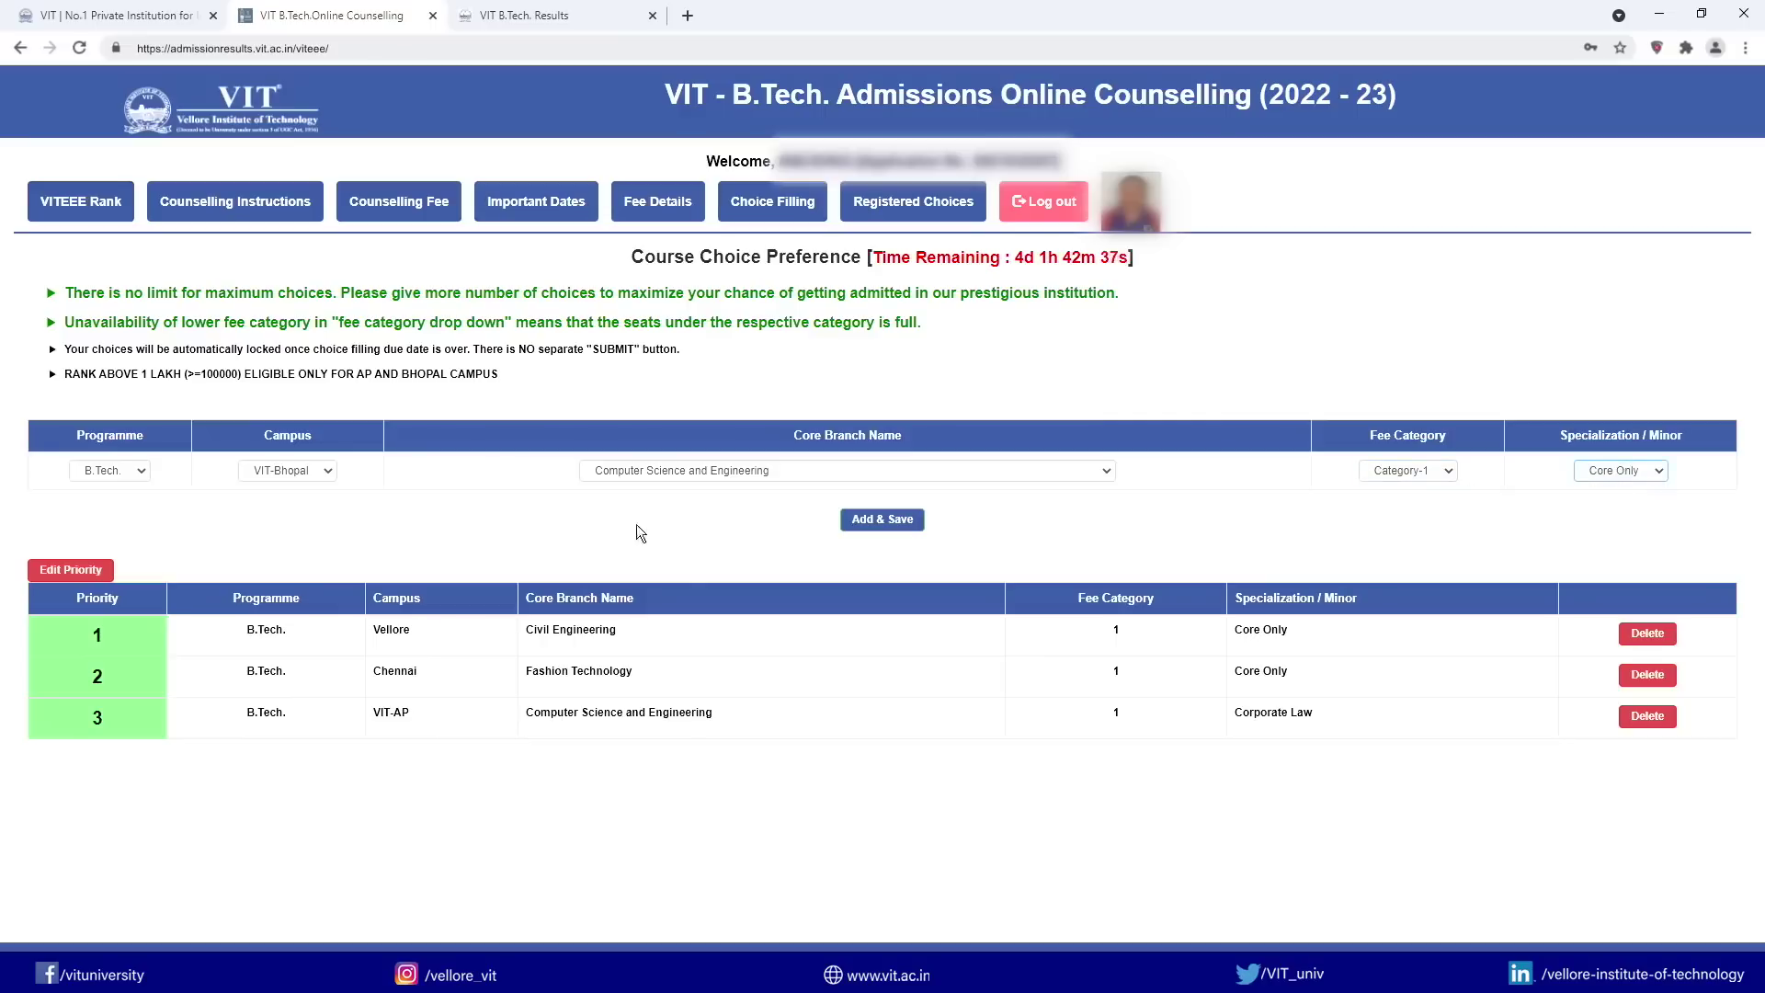
{"action": "left_click", "coordinate": [874, 520]}
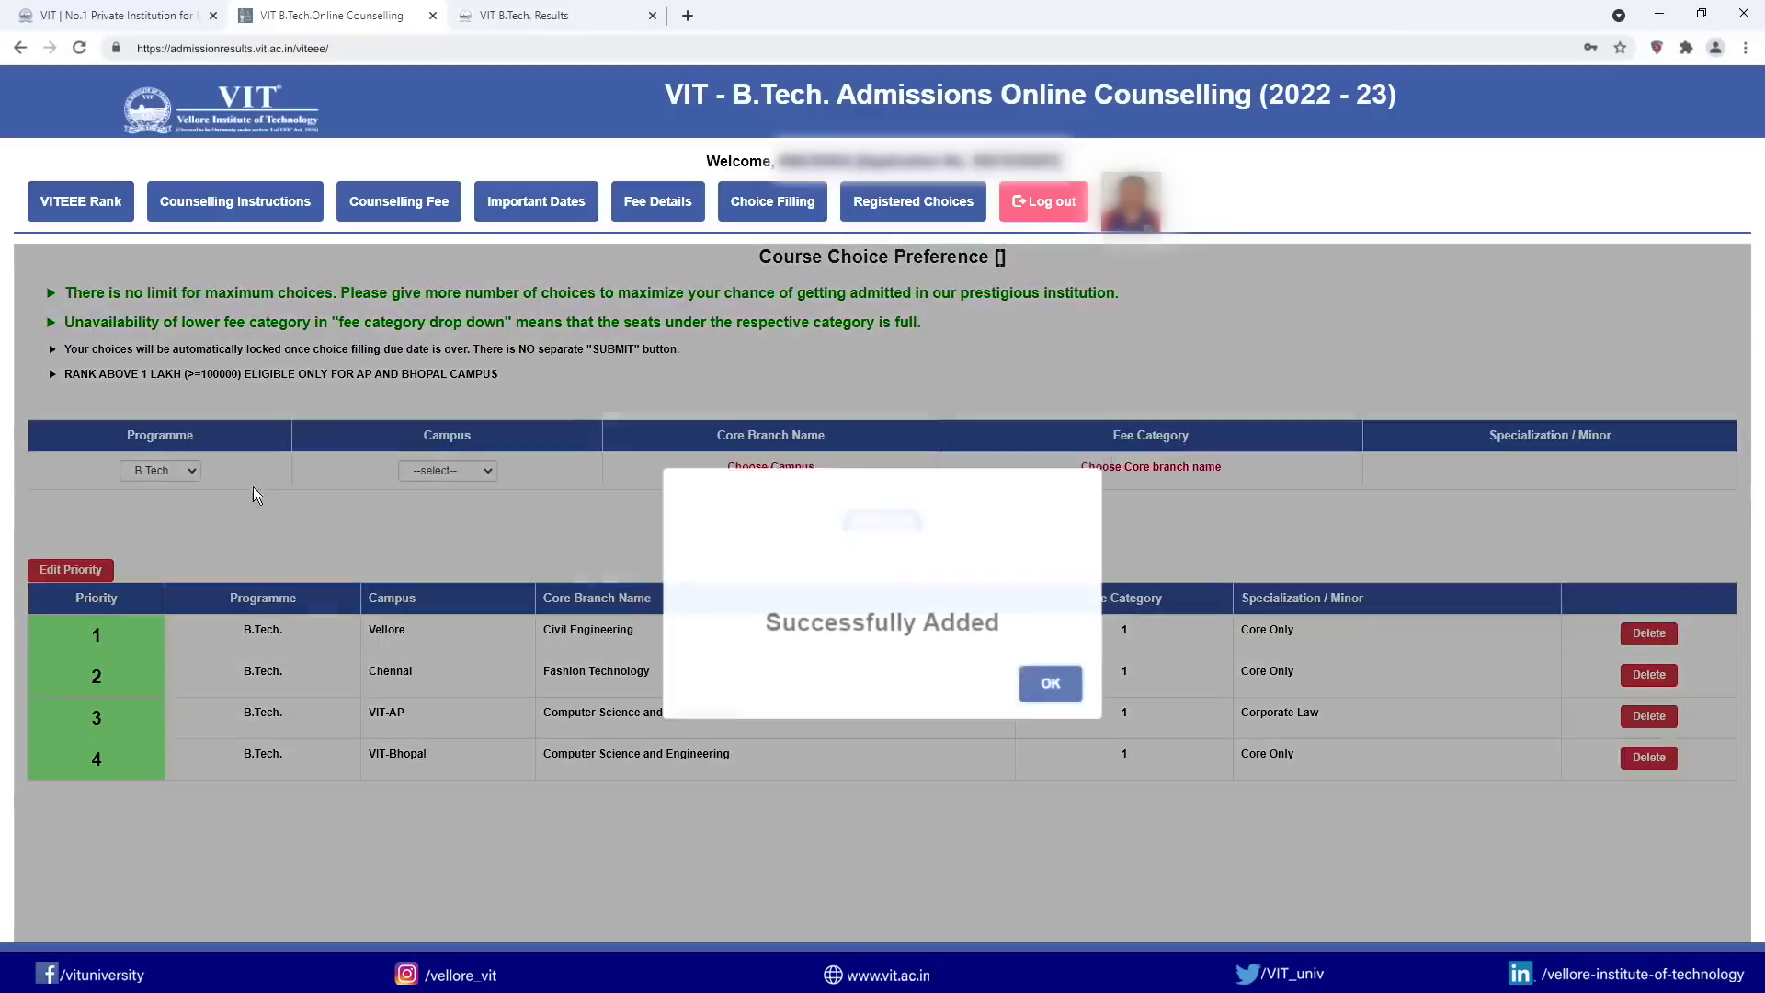
{"action": "left_click", "coordinate": [1043, 690]}
Step: Add and save a VIT-Bhopal Computer Science and Engineering choice with fee category Category-2 and specialization Core Only
{"action": "left_click", "coordinate": [477, 477]}
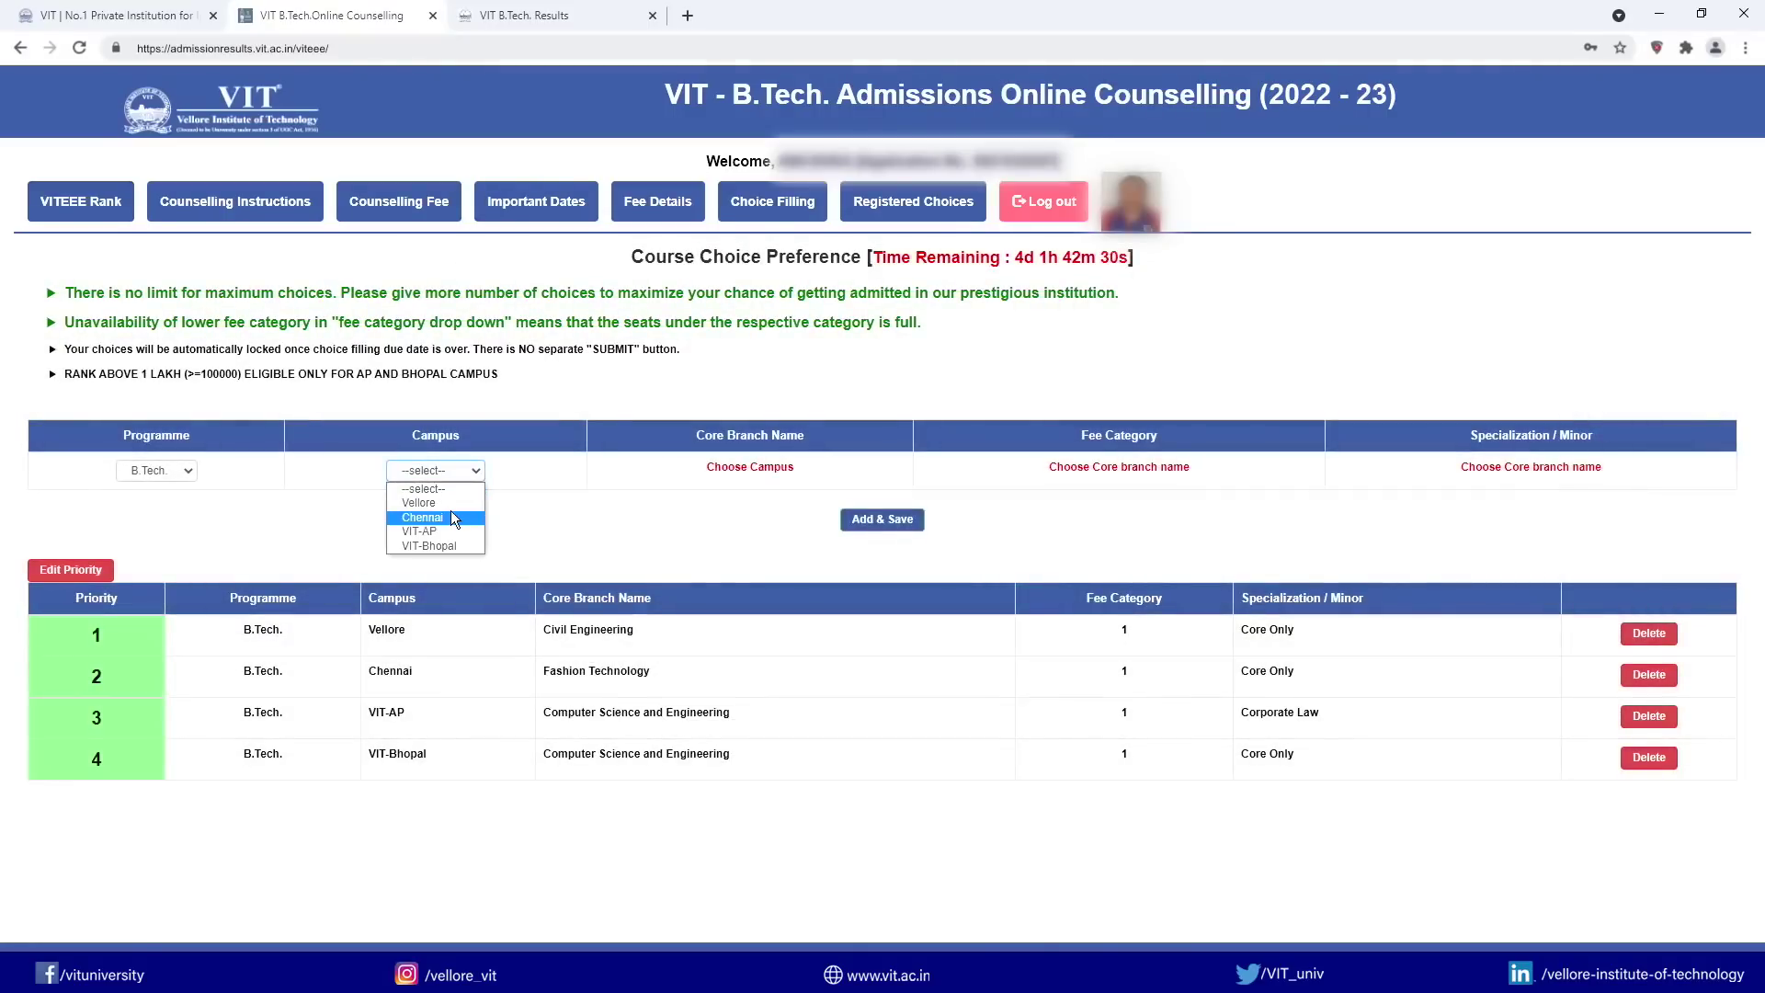
{"action": "left_click", "coordinate": [438, 544]}
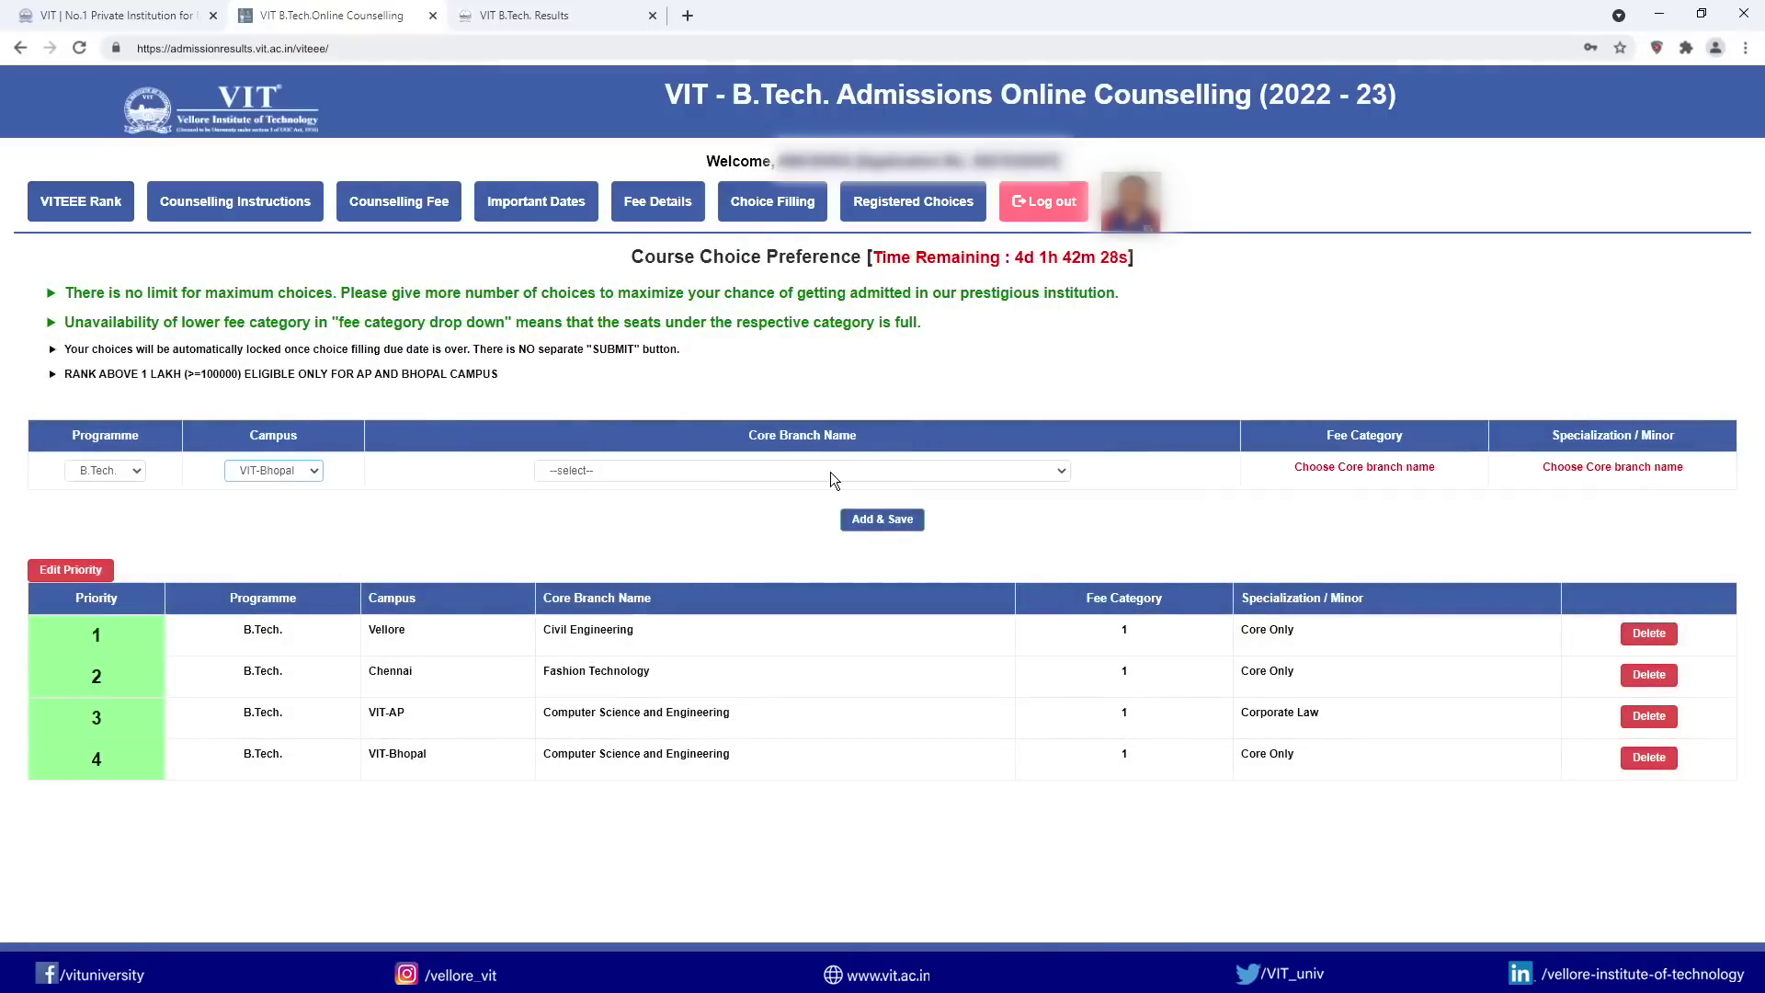
{"action": "left_click", "coordinate": [830, 477]}
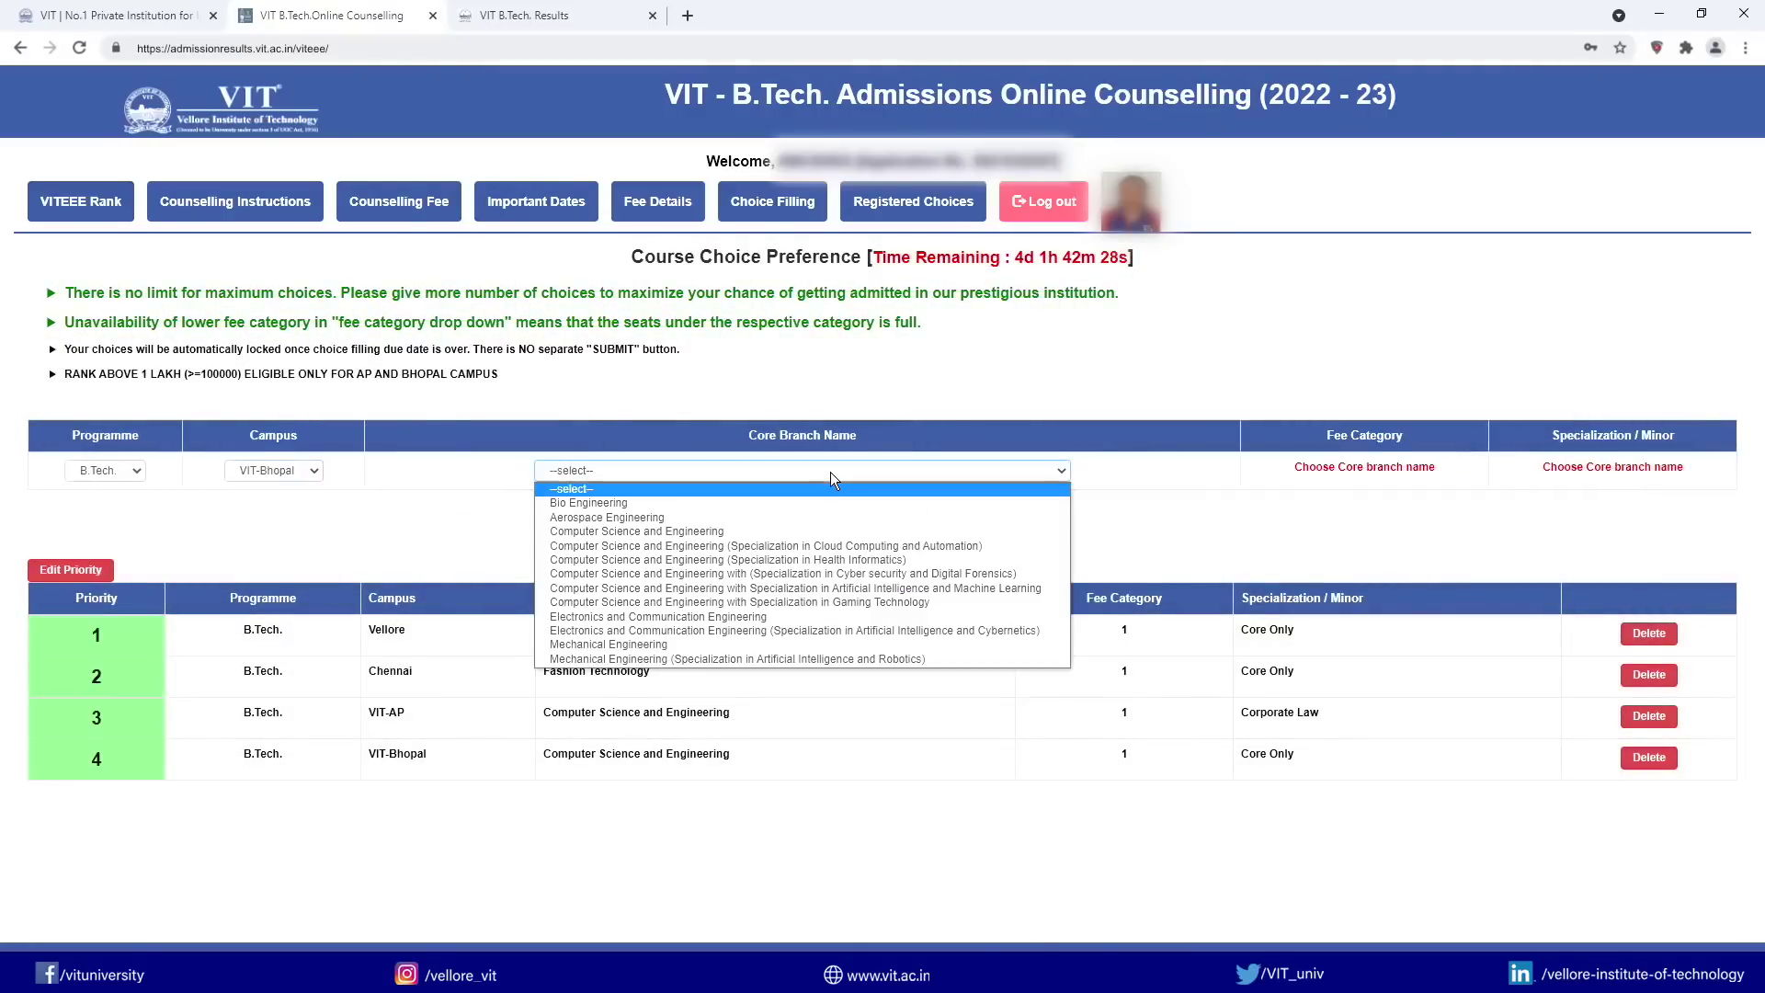
{"action": "left_click", "coordinate": [820, 531]}
{"action": "left_click", "coordinate": [1408, 469]}
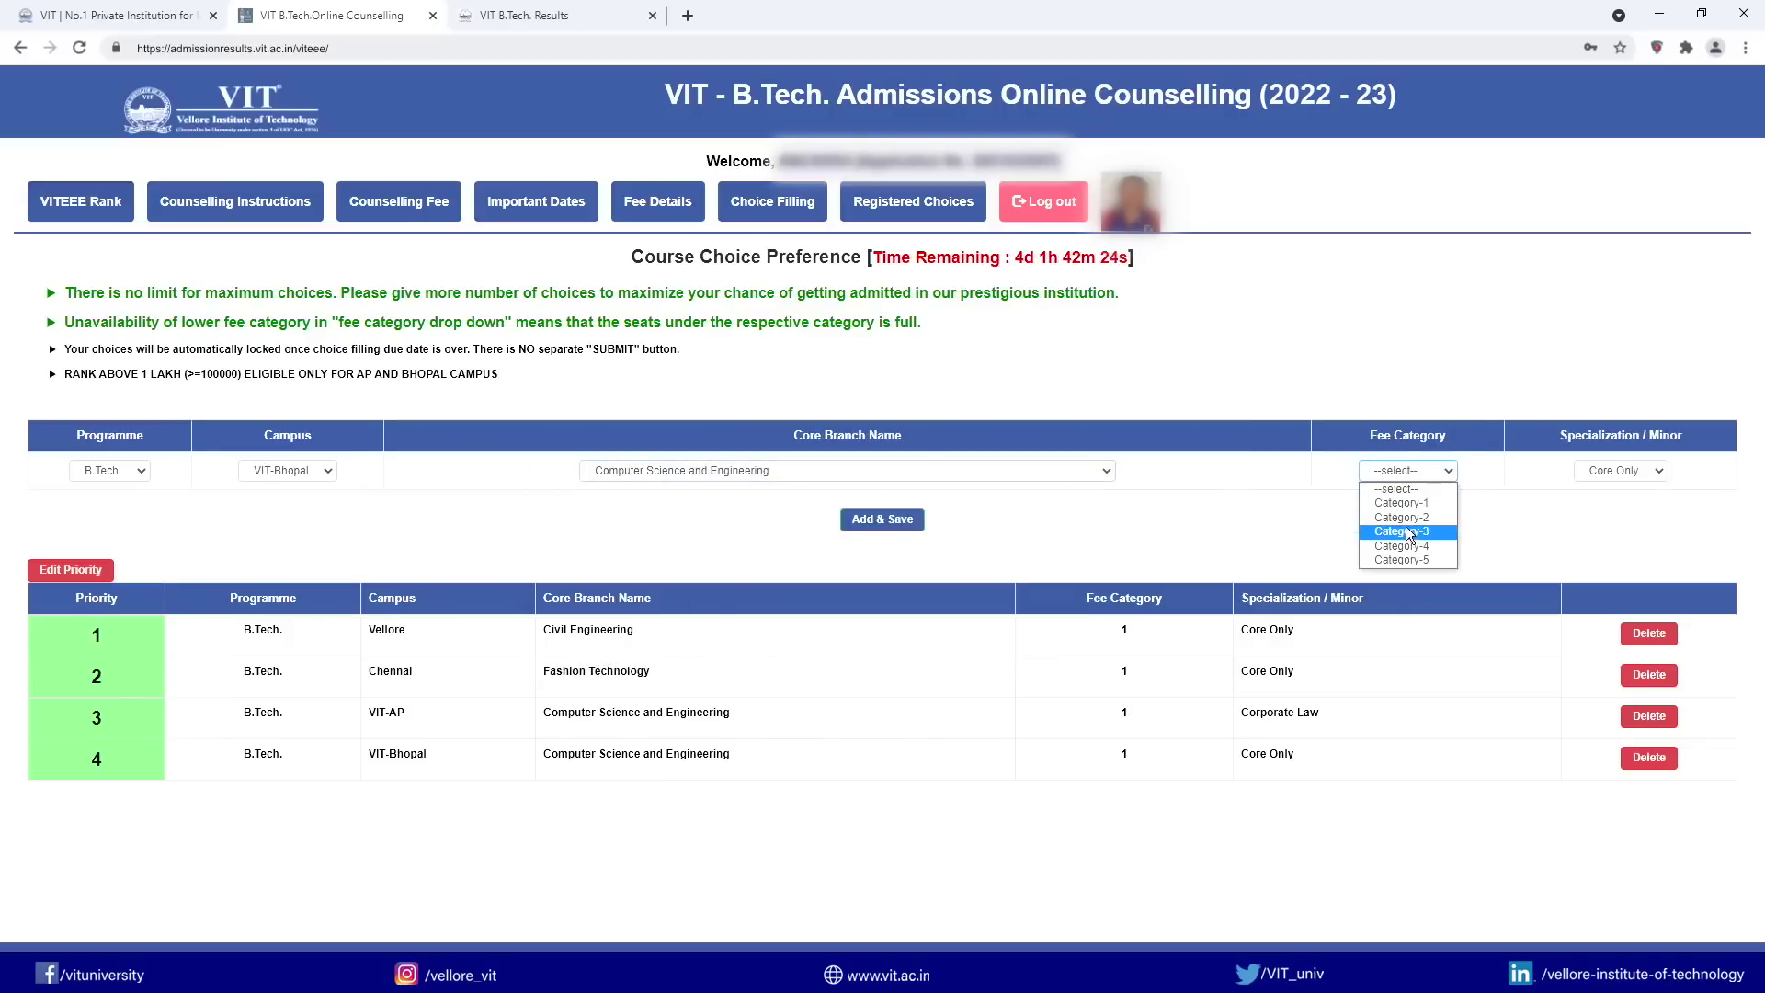
{"action": "left_click", "coordinate": [1404, 518]}
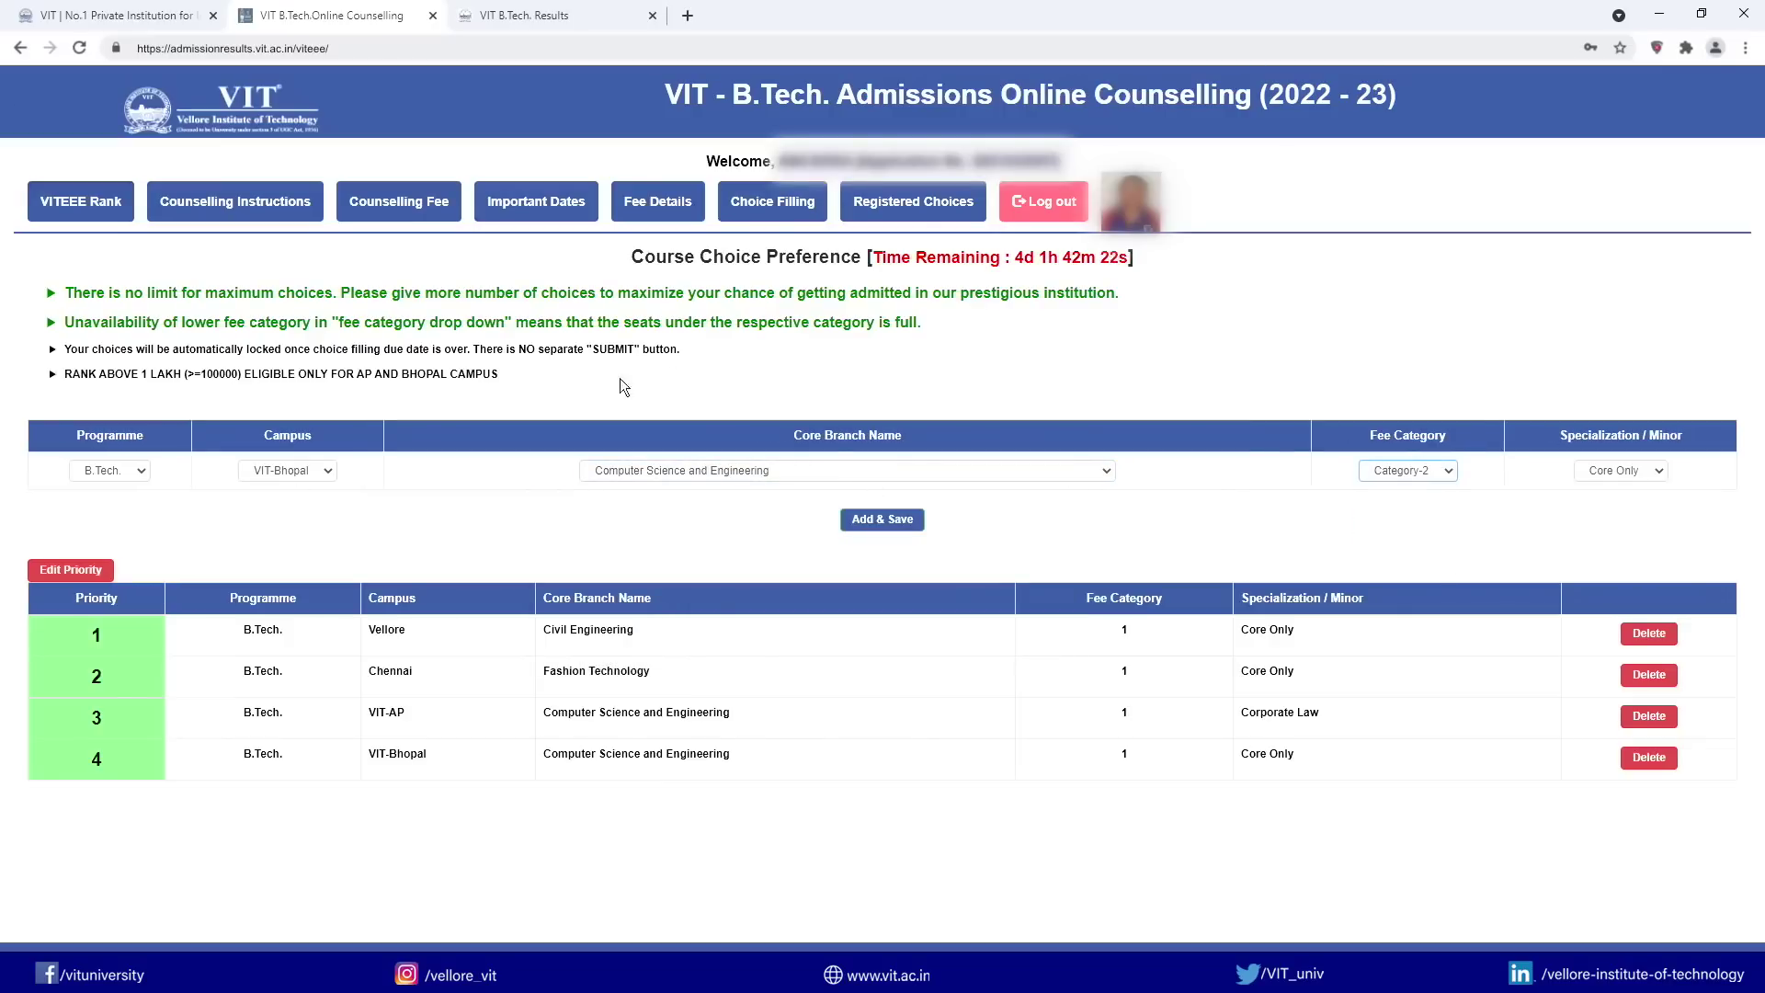
{"action": "left_click", "coordinate": [865, 520]}
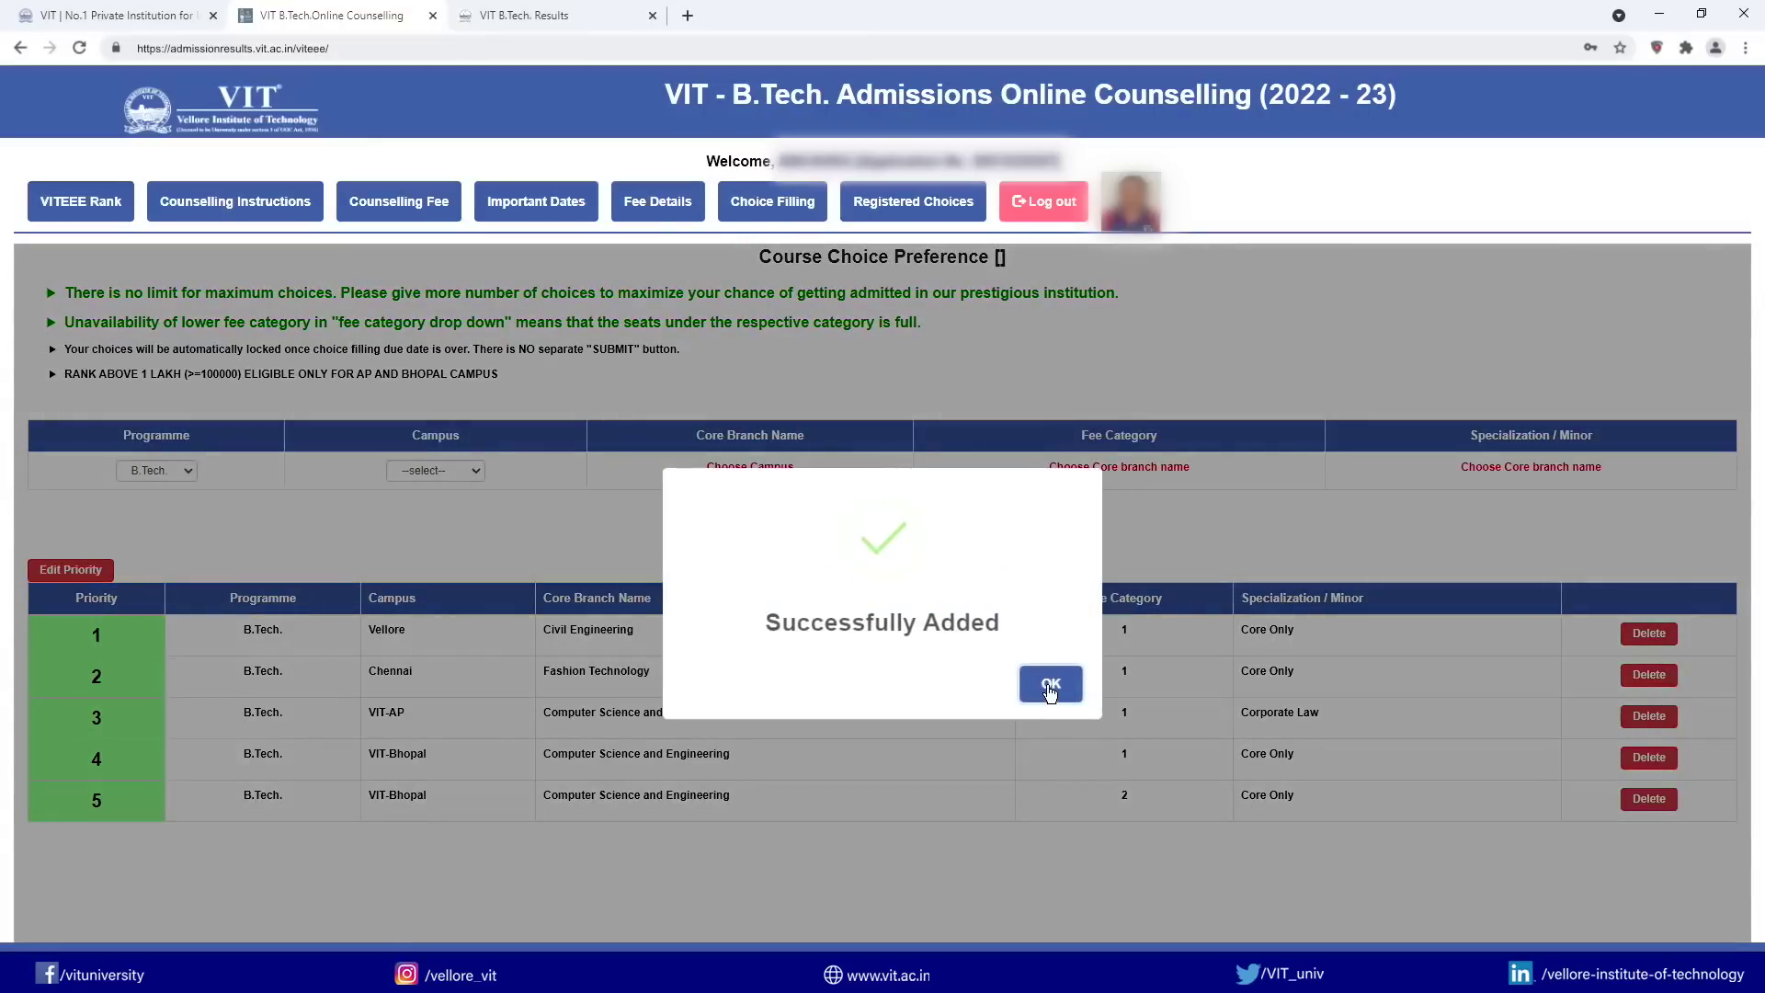
{"action": "left_click", "coordinate": [1051, 688]}
Step: Add and save a VIT-Bhopal Computer Science and Engineering choice with fee category Category-3 and specialization Core Only
{"action": "left_click", "coordinate": [167, 471]}
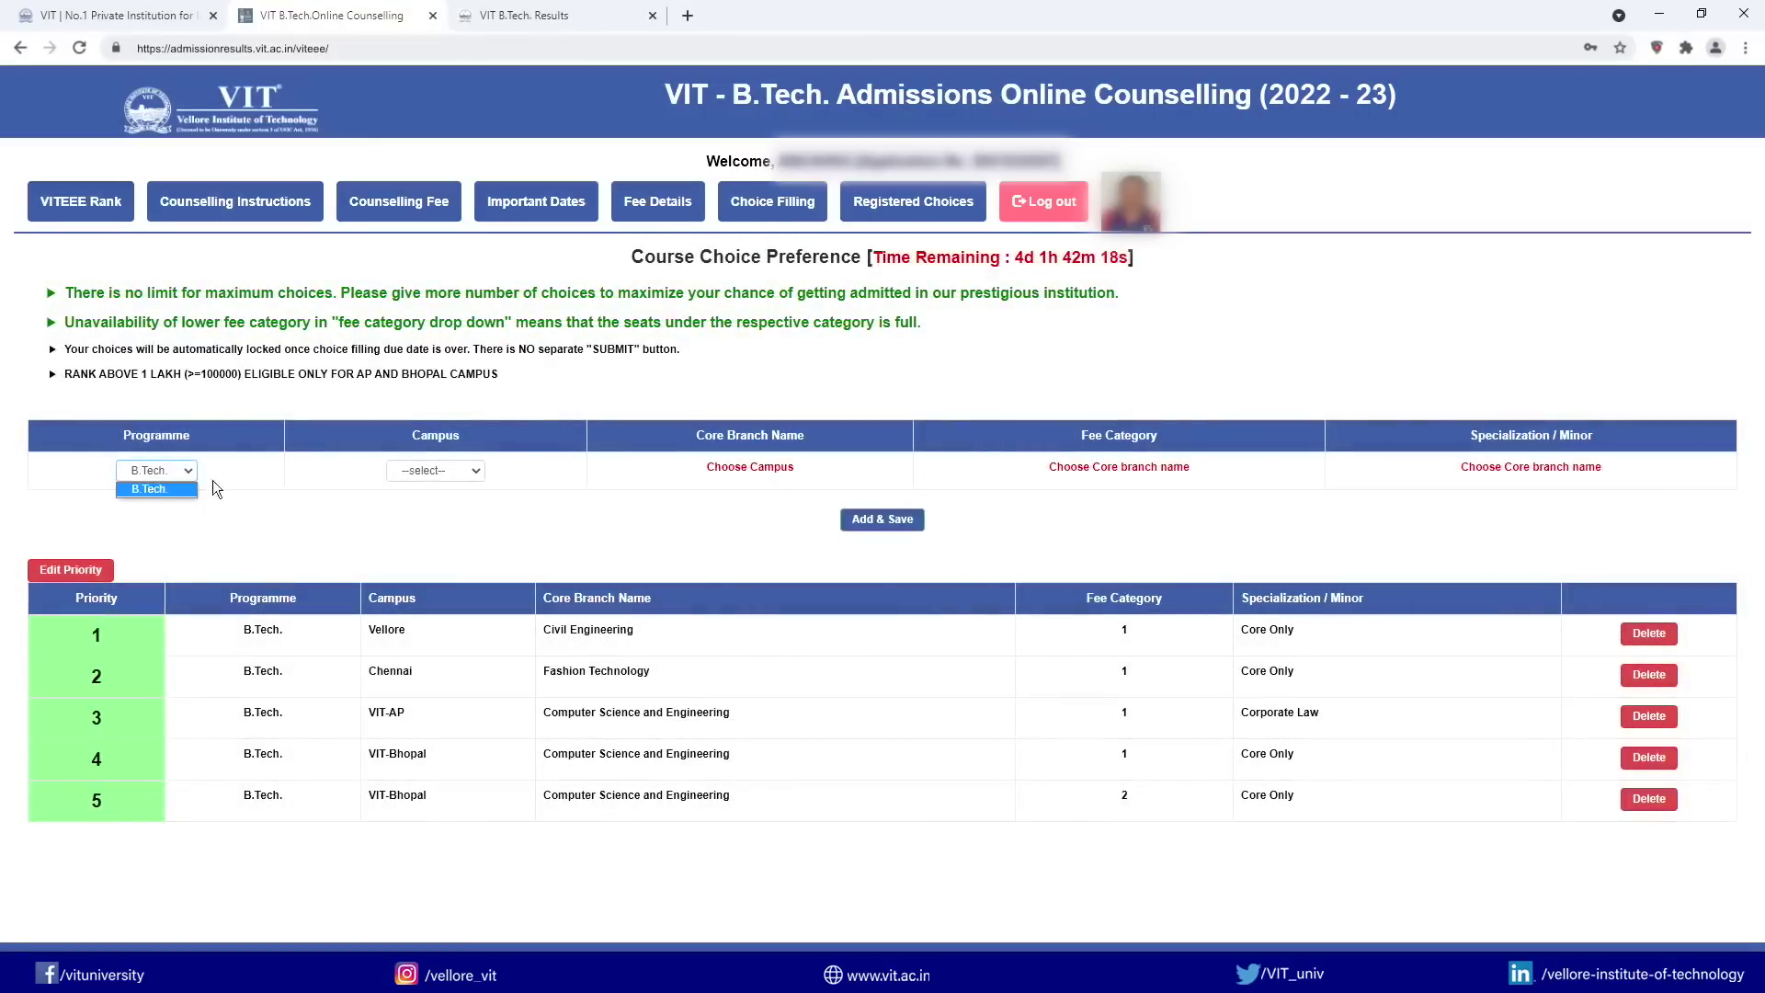
{"action": "left_click", "coordinate": [476, 472]}
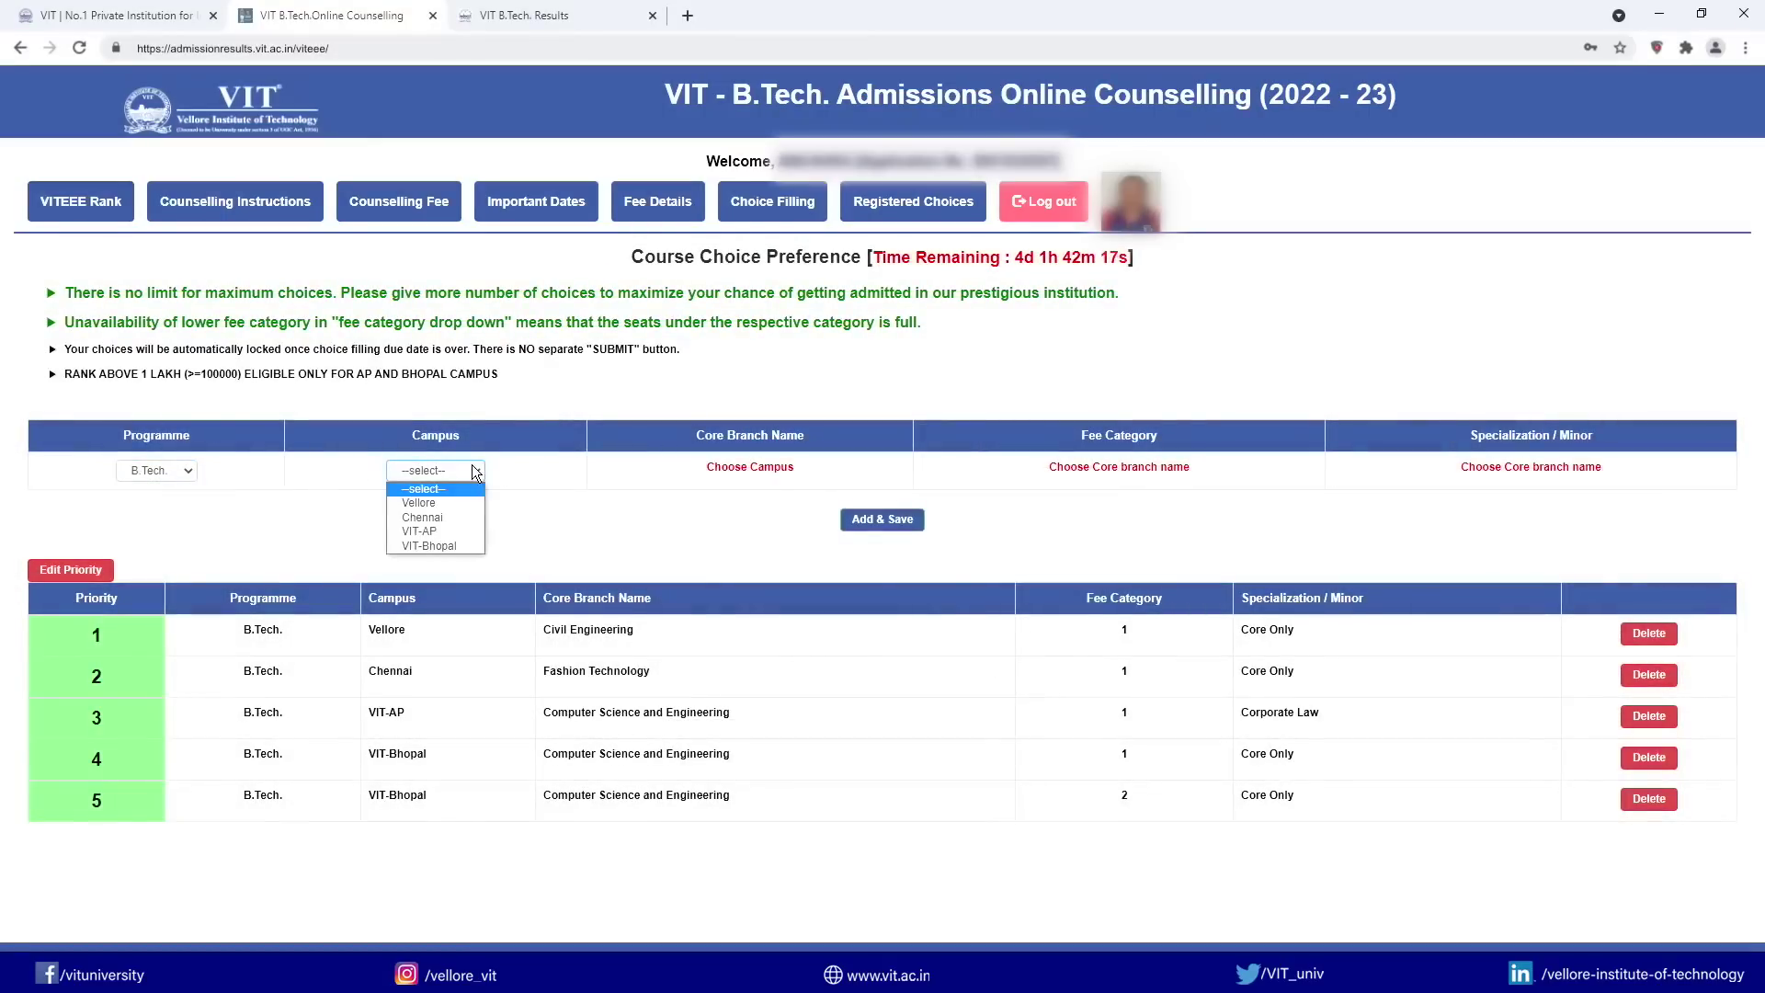
{"action": "left_click", "coordinate": [467, 542]}
{"action": "left_click", "coordinate": [768, 469]}
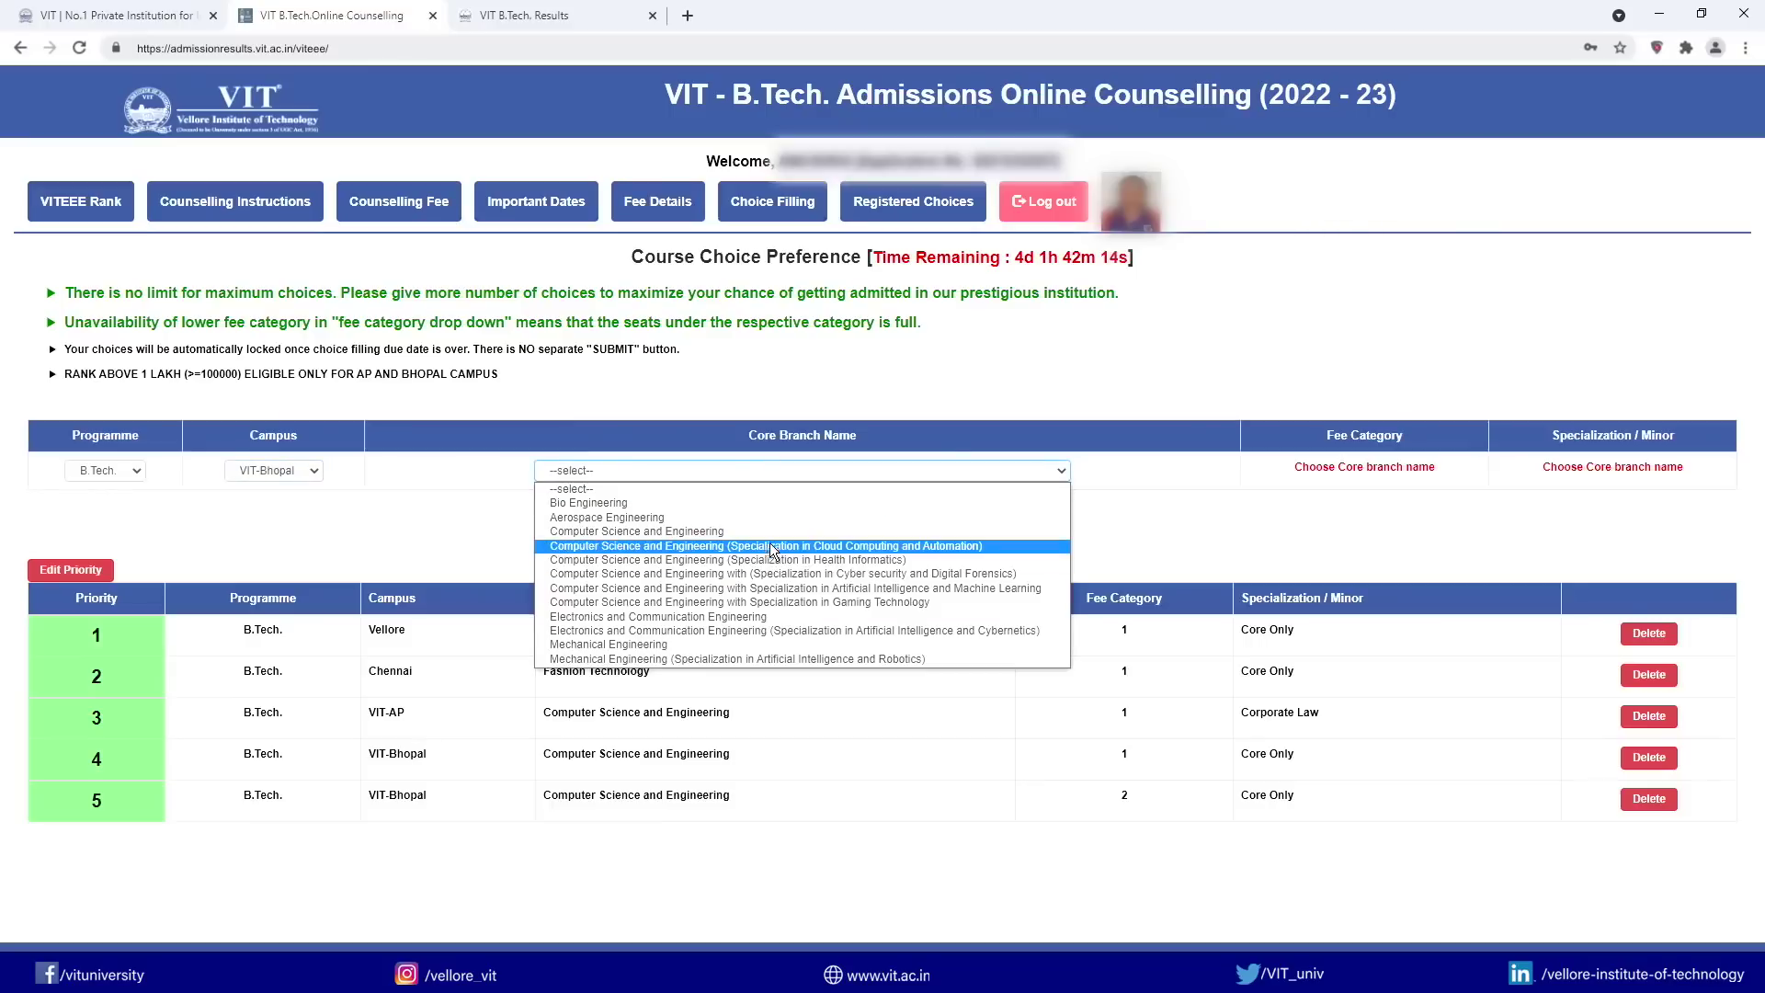
{"action": "left_click", "coordinate": [772, 538]}
{"action": "left_click", "coordinate": [1415, 469]}
{"action": "left_click", "coordinate": [1427, 532]}
{"action": "left_click", "coordinate": [882, 520]}
{"action": "left_click", "coordinate": [1045, 680]}
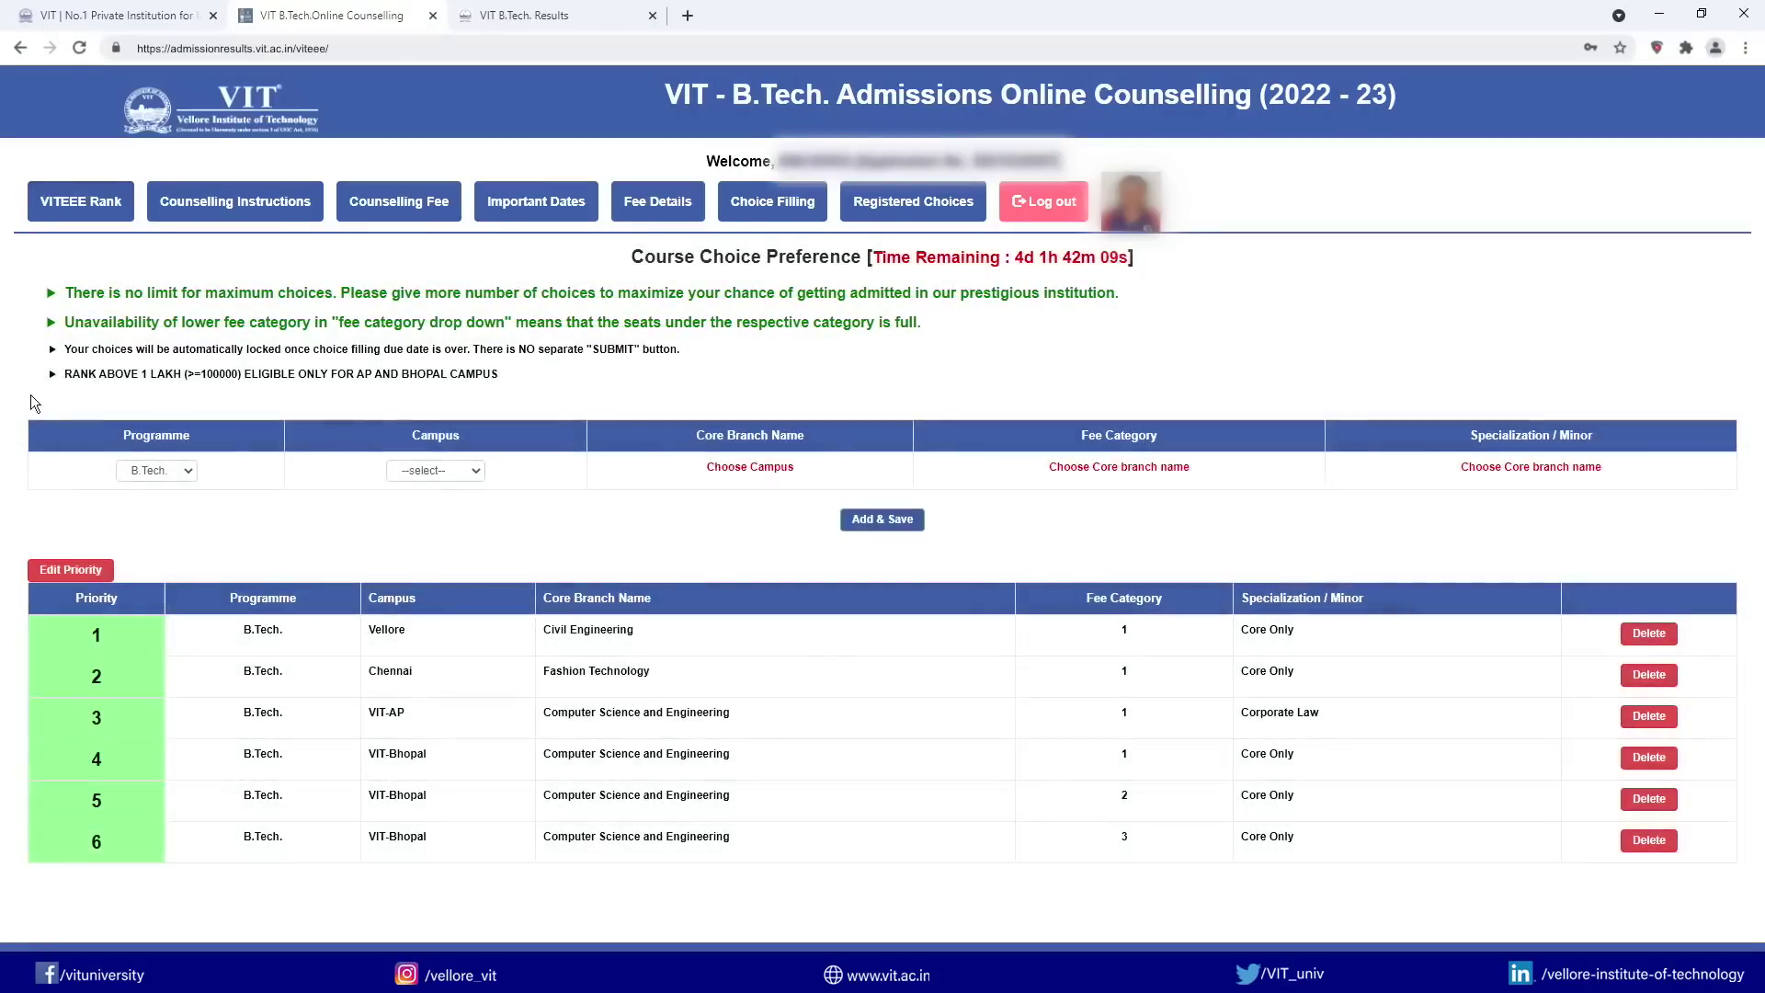
Step: Add and save a VIT-Bhopal Computer Science and Engineering choice with fee category Category-4 and specialization Core Only
{"action": "left_click", "coordinate": [437, 470]}
{"action": "left_click", "coordinate": [452, 547]}
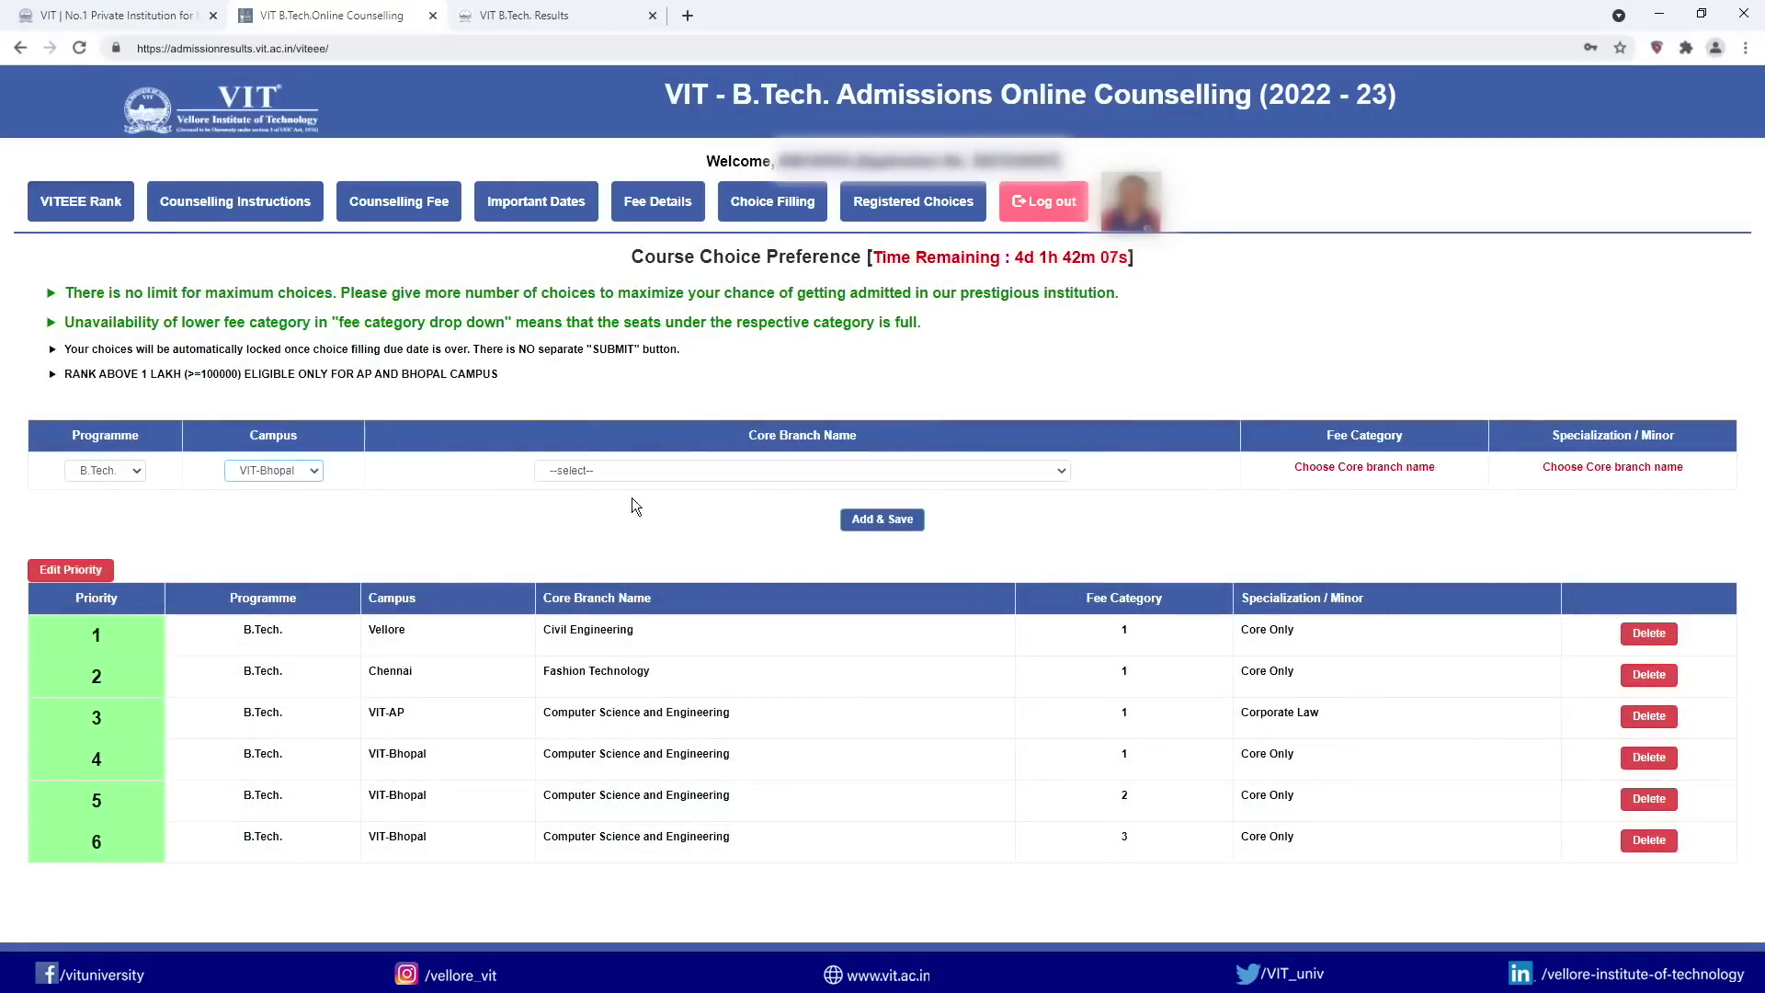
{"action": "left_click", "coordinate": [765, 470]}
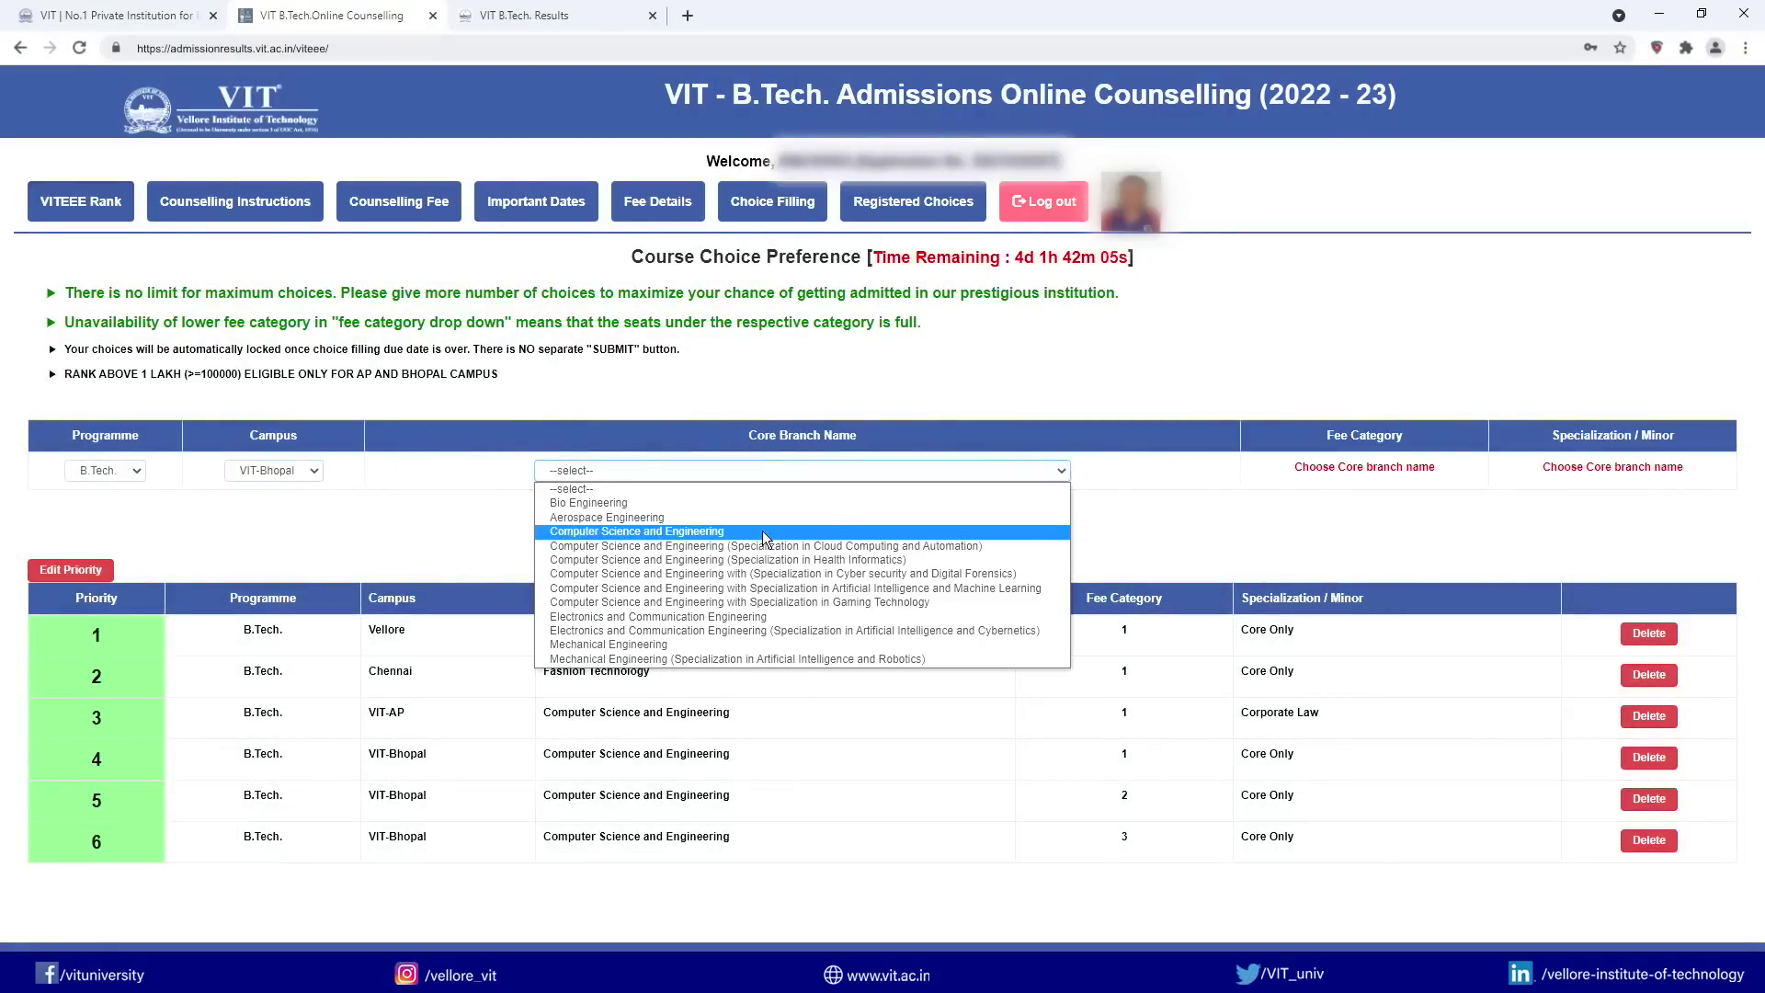
{"action": "left_click", "coordinate": [761, 529]}
{"action": "left_click", "coordinate": [1405, 469]}
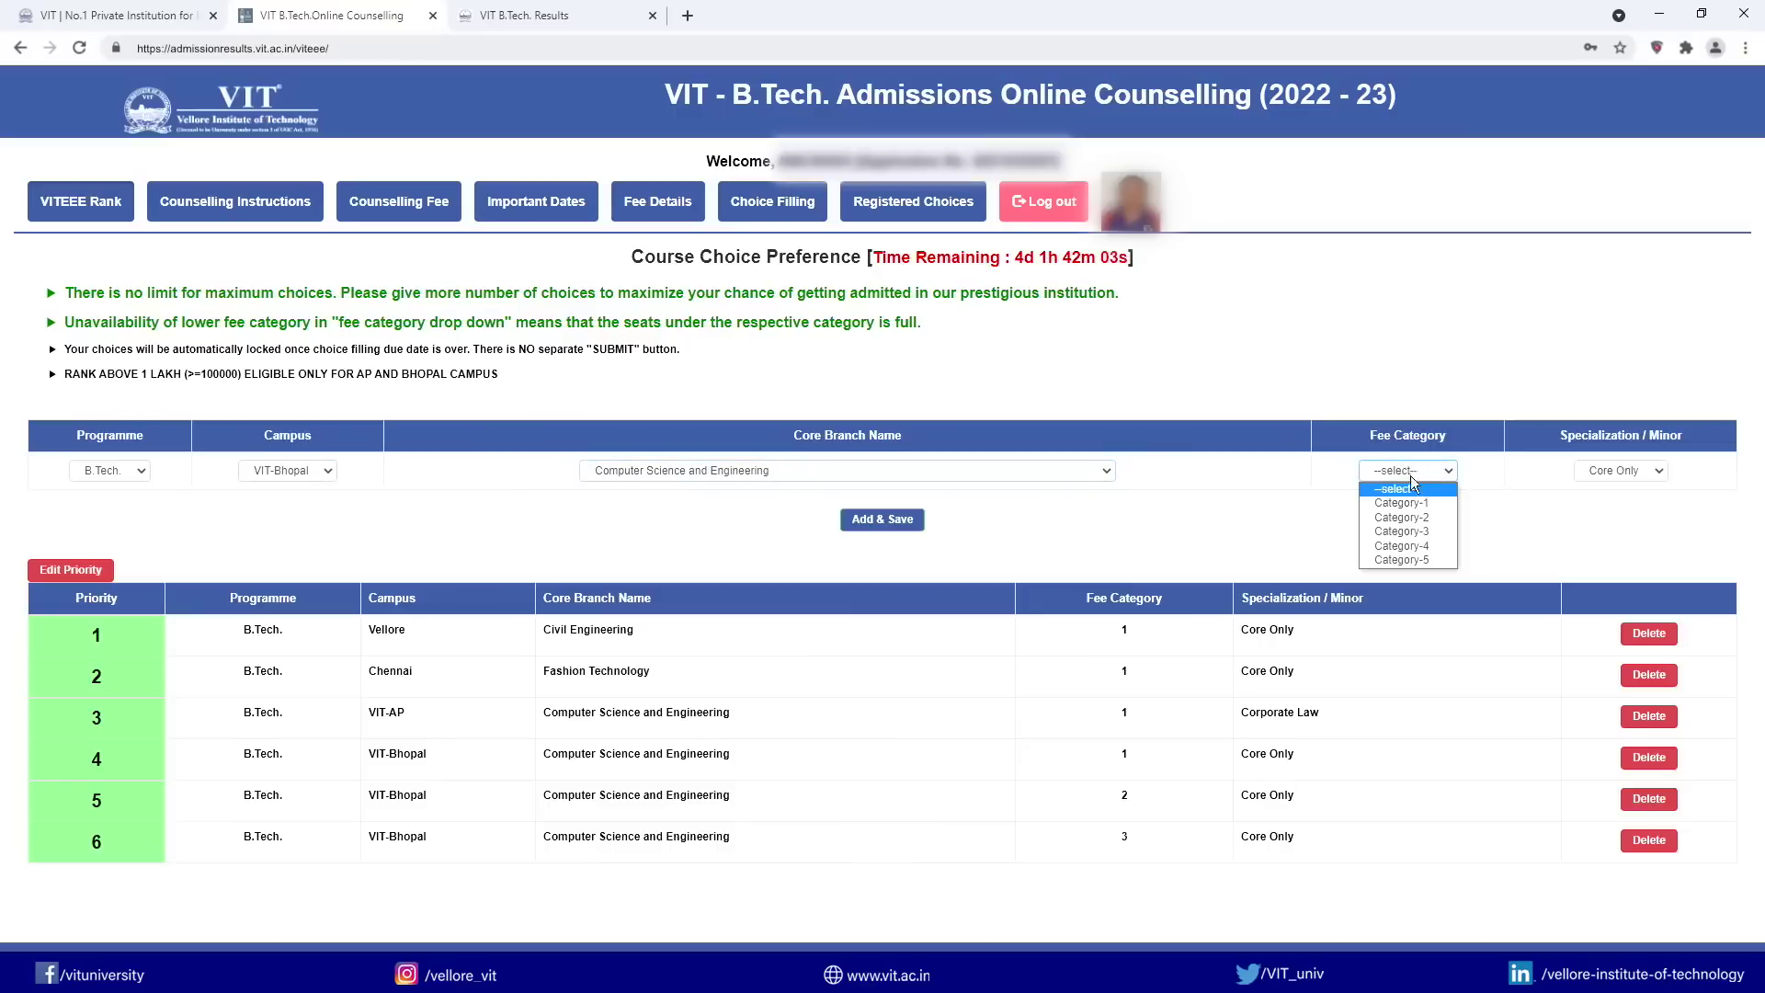
{"action": "left_click", "coordinate": [1418, 547]}
{"action": "left_click", "coordinate": [897, 520]}
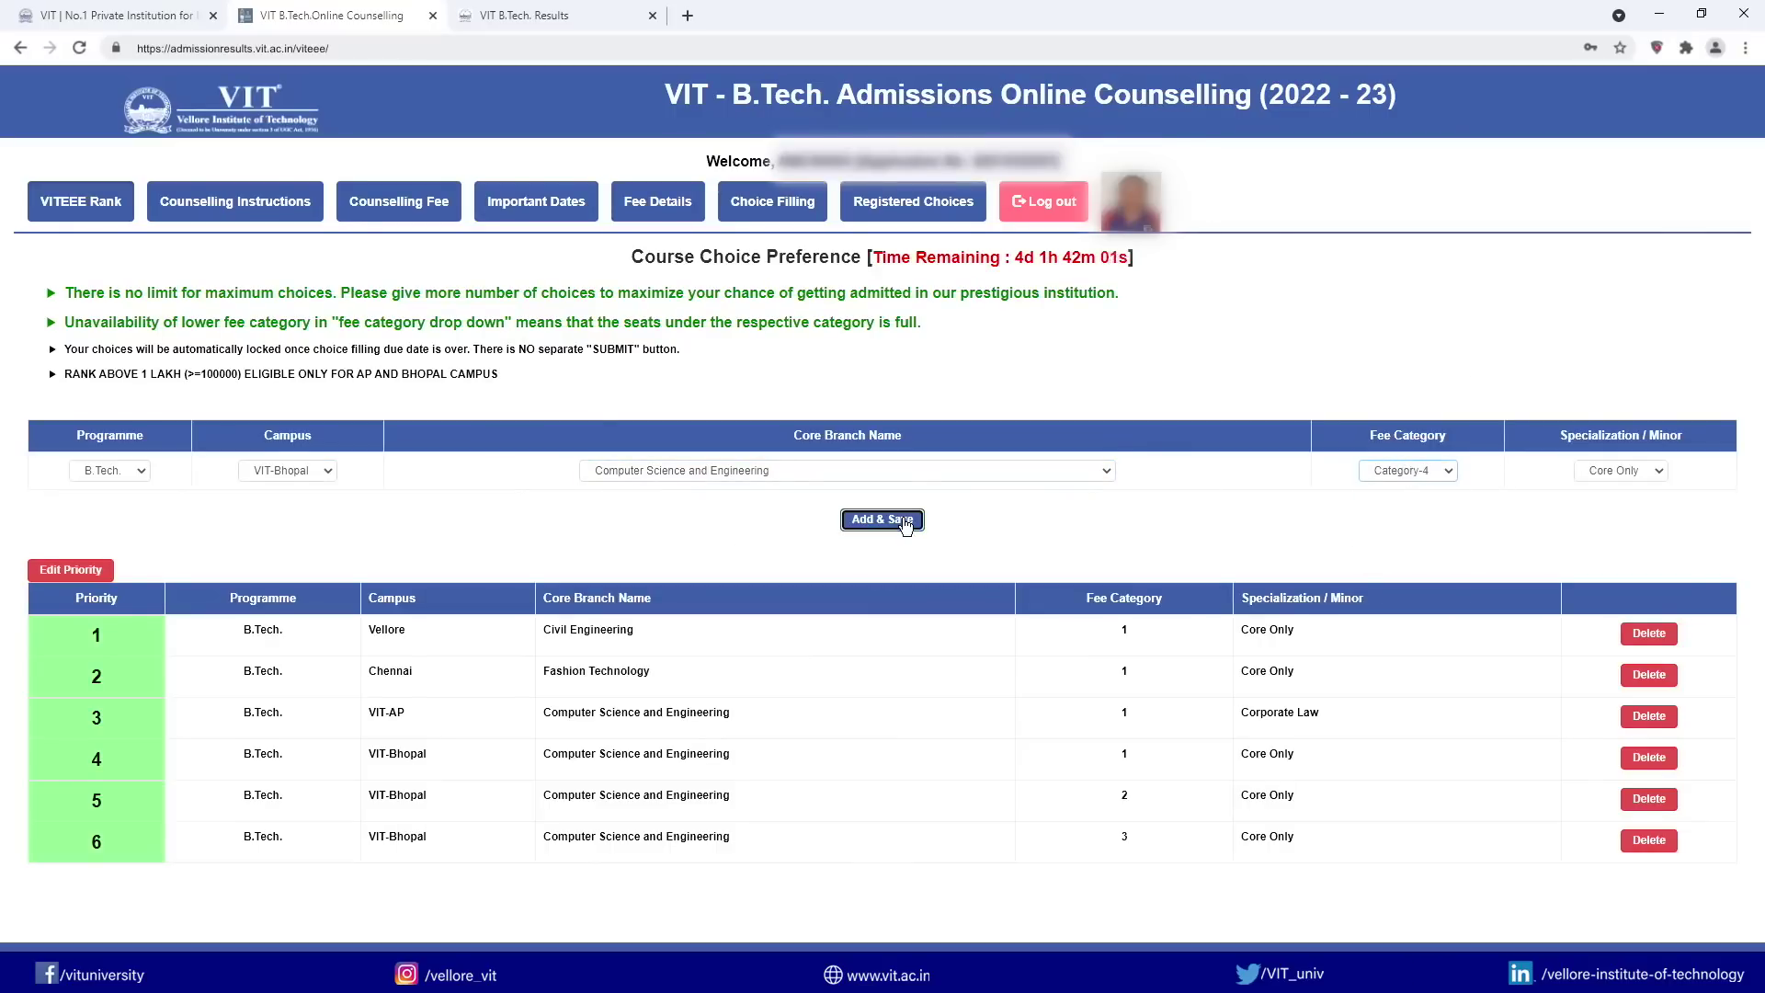
{"action": "left_click", "coordinate": [1048, 686]}
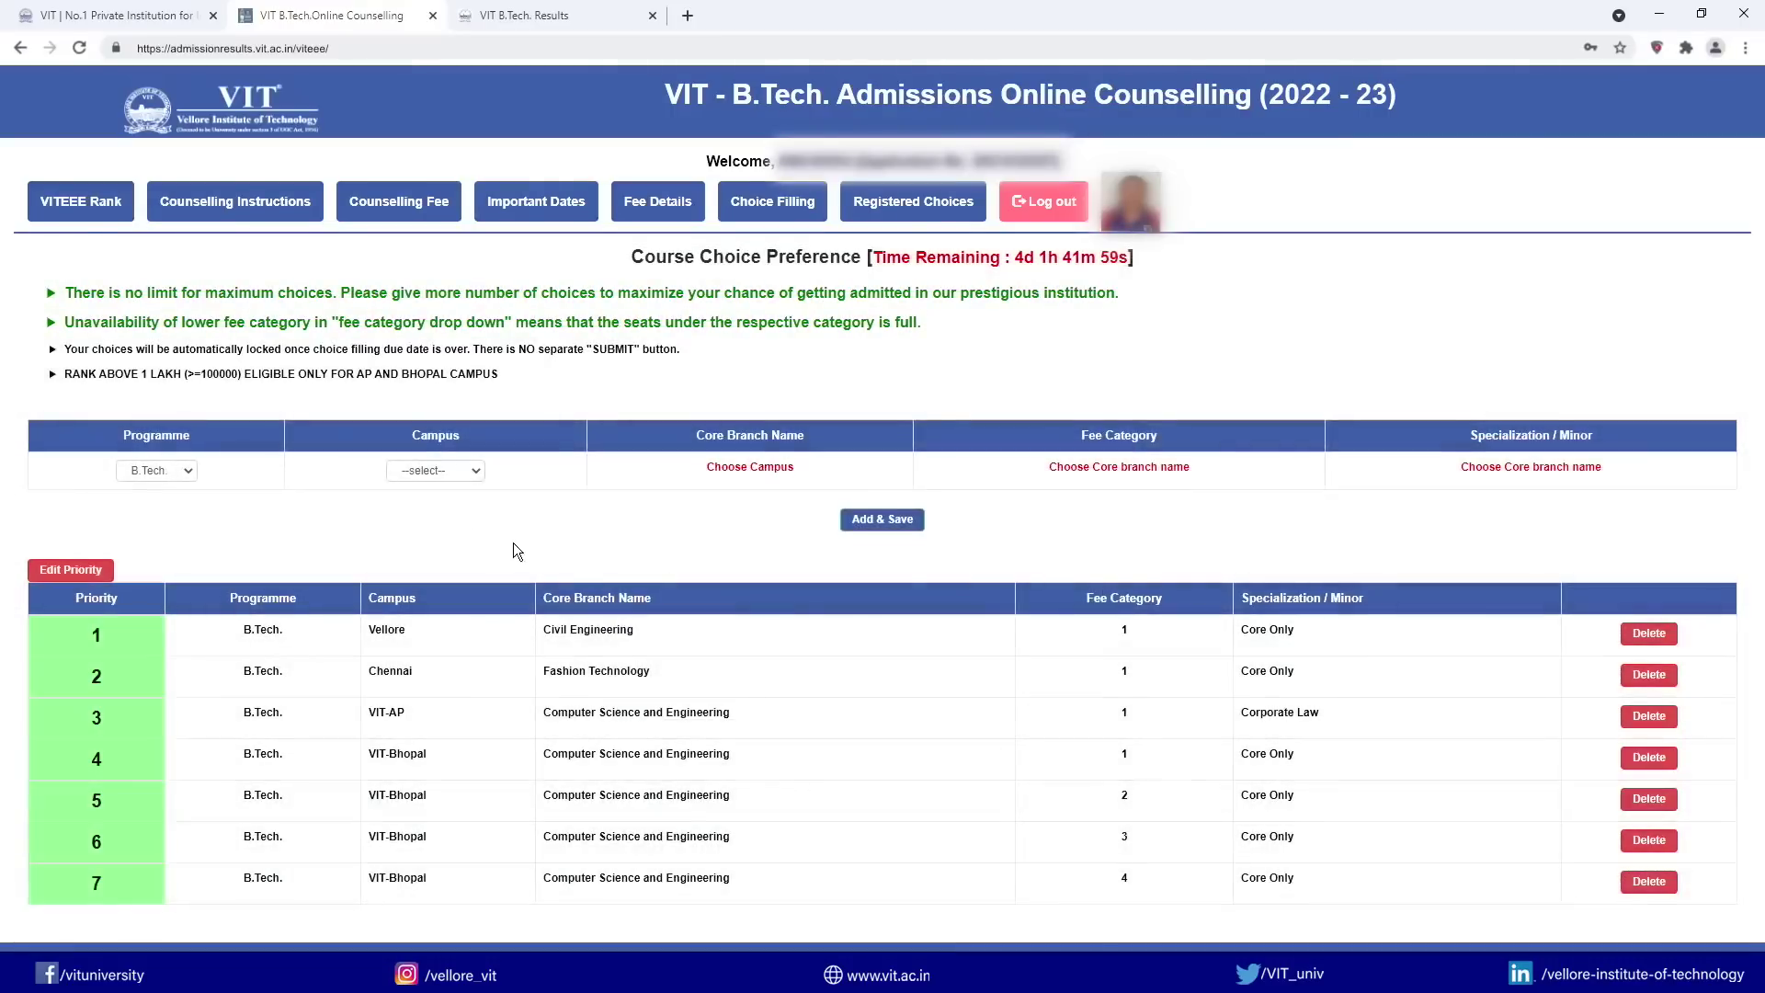
Step: Add and save a VIT-Bhopal Computer Science and Engineering choice with fee category Category-5 and specialization Core Only
{"action": "left_click", "coordinate": [470, 464]}
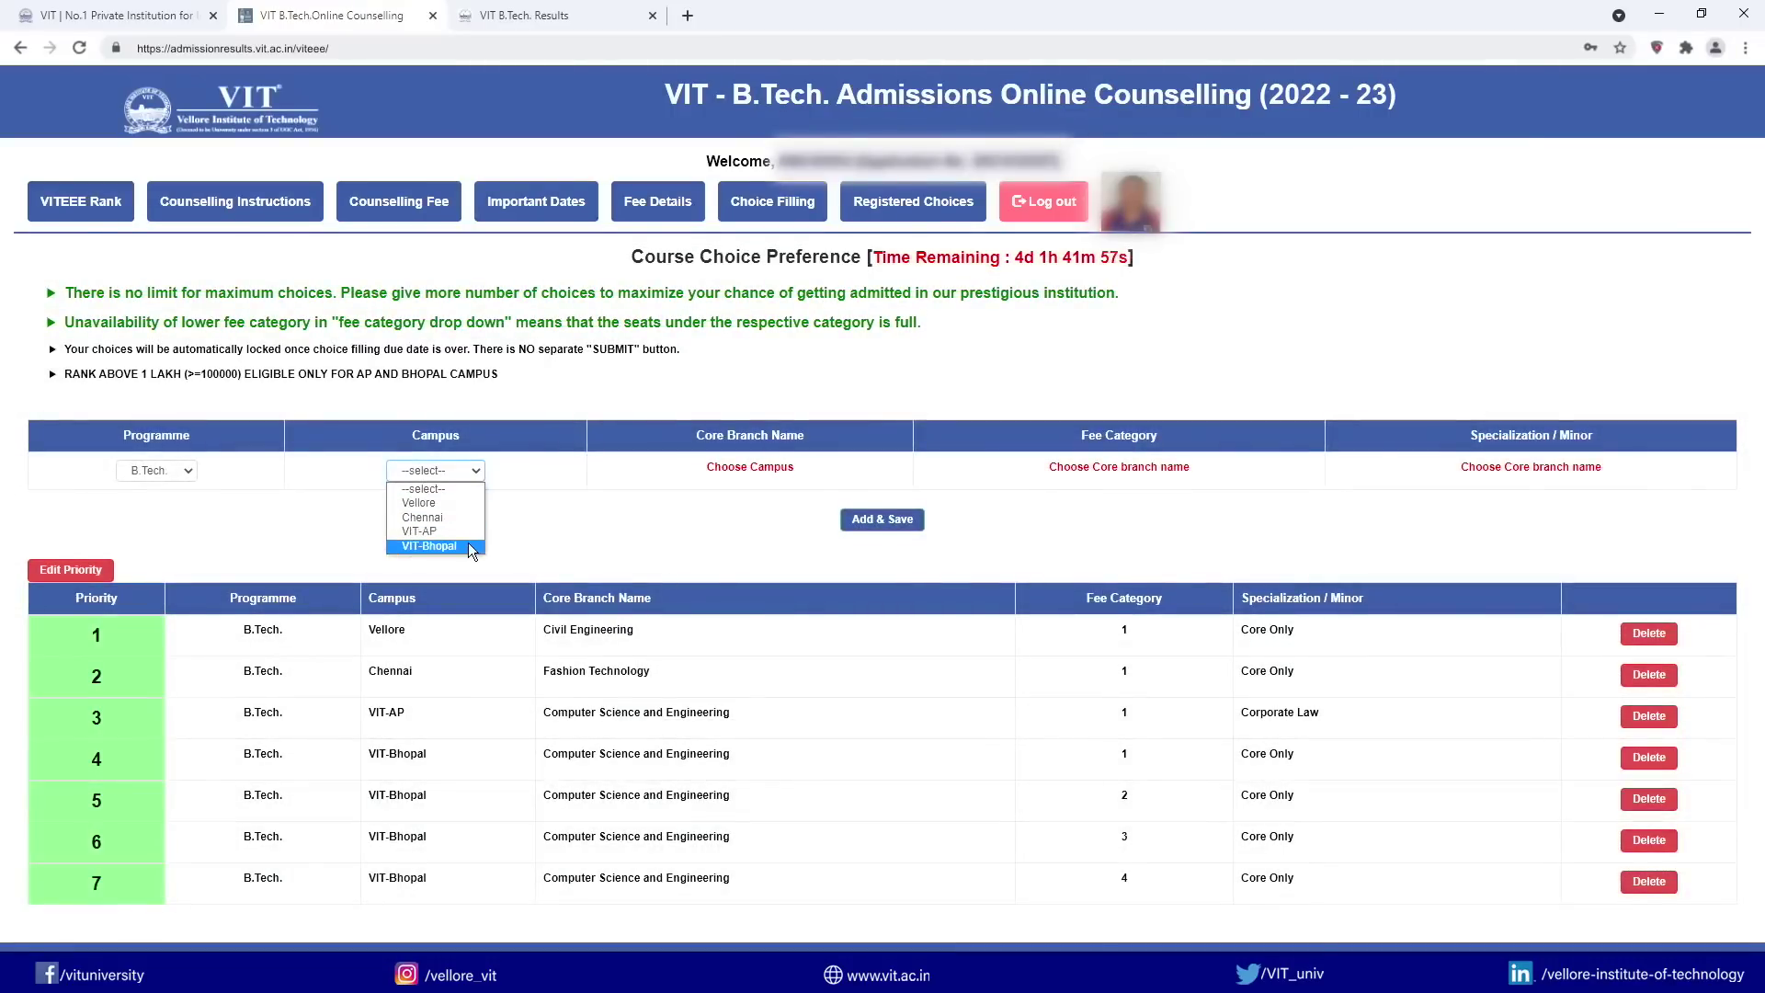
{"action": "left_click", "coordinate": [467, 545]}
{"action": "left_click", "coordinate": [802, 472]}
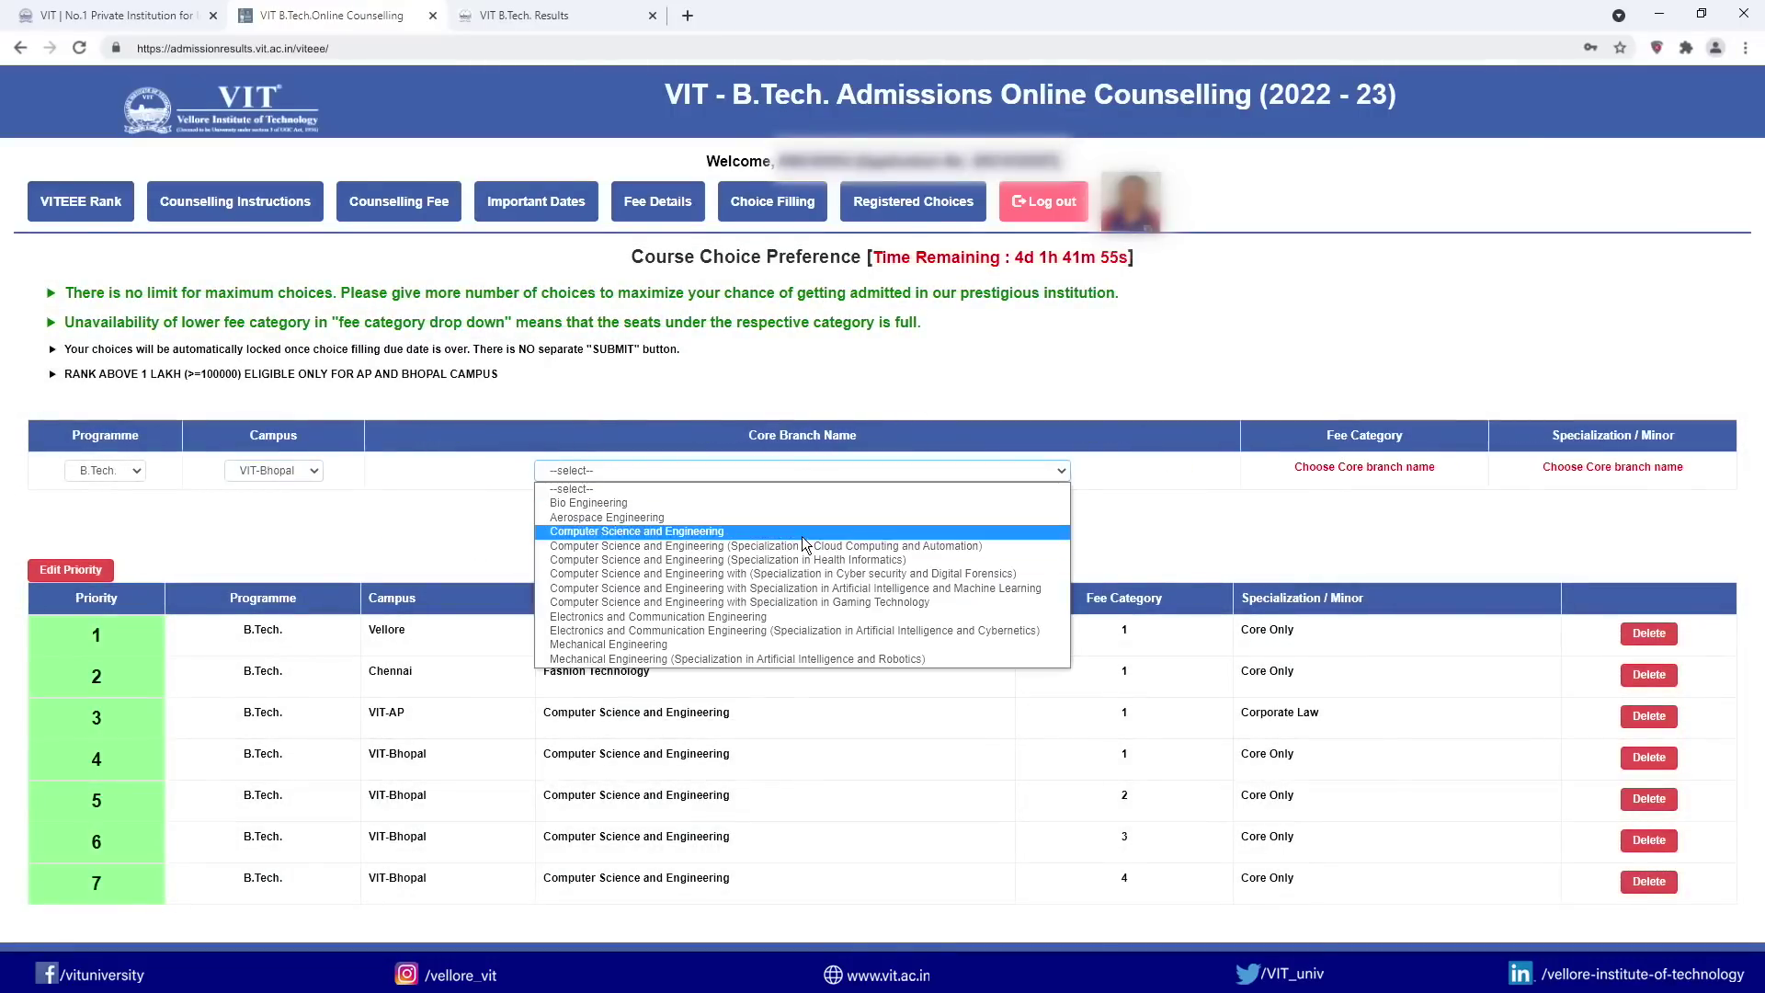
{"action": "left_click", "coordinate": [802, 538]}
{"action": "left_click", "coordinate": [837, 473]}
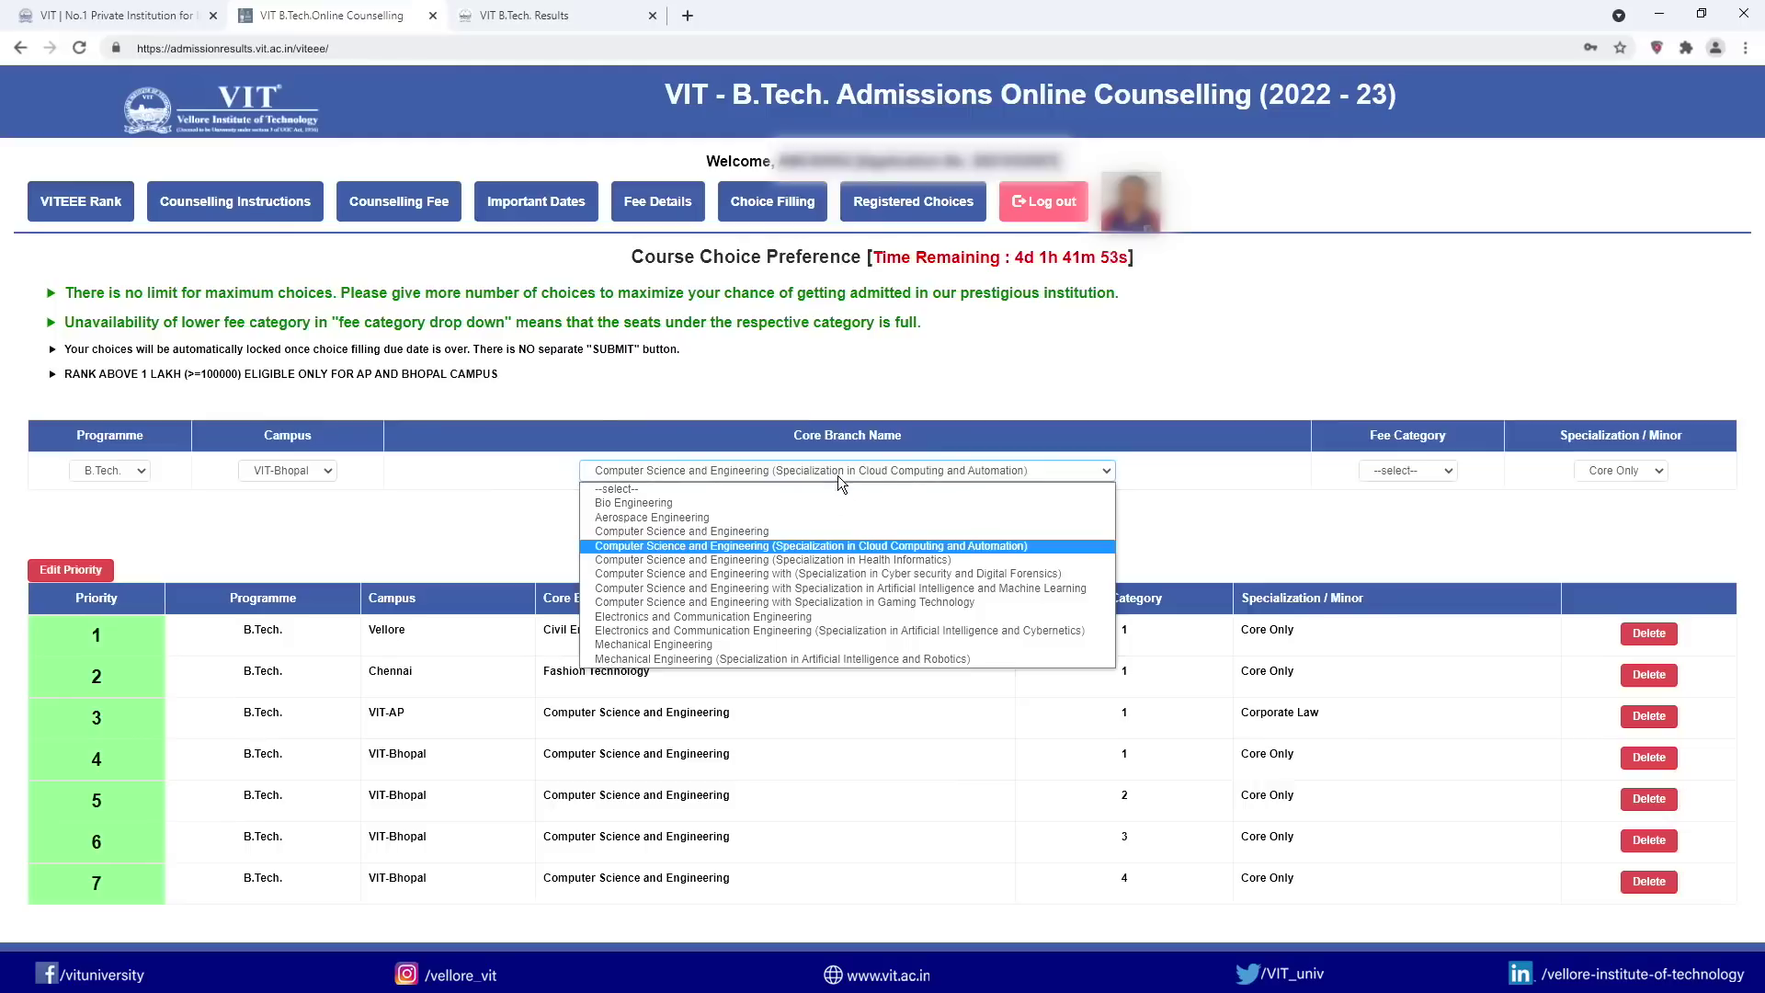
{"action": "left_click", "coordinate": [816, 530]}
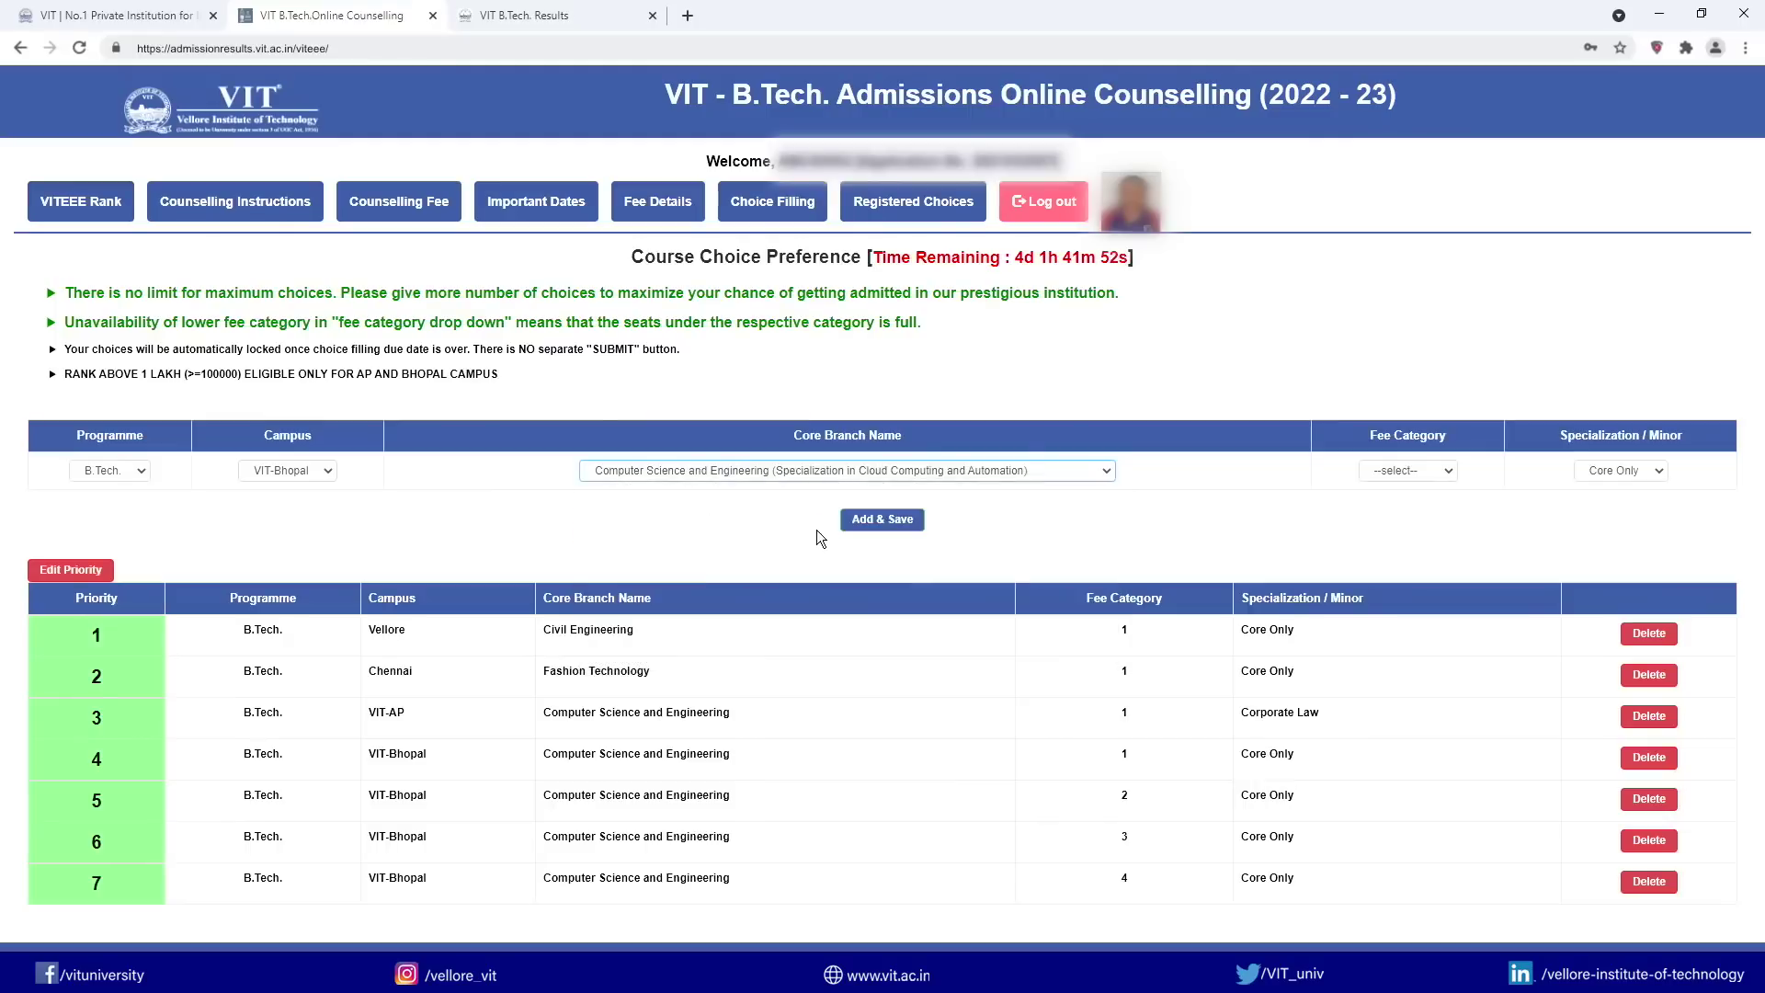
{"action": "left_click", "coordinate": [1425, 470]}
{"action": "left_click", "coordinate": [1426, 559]}
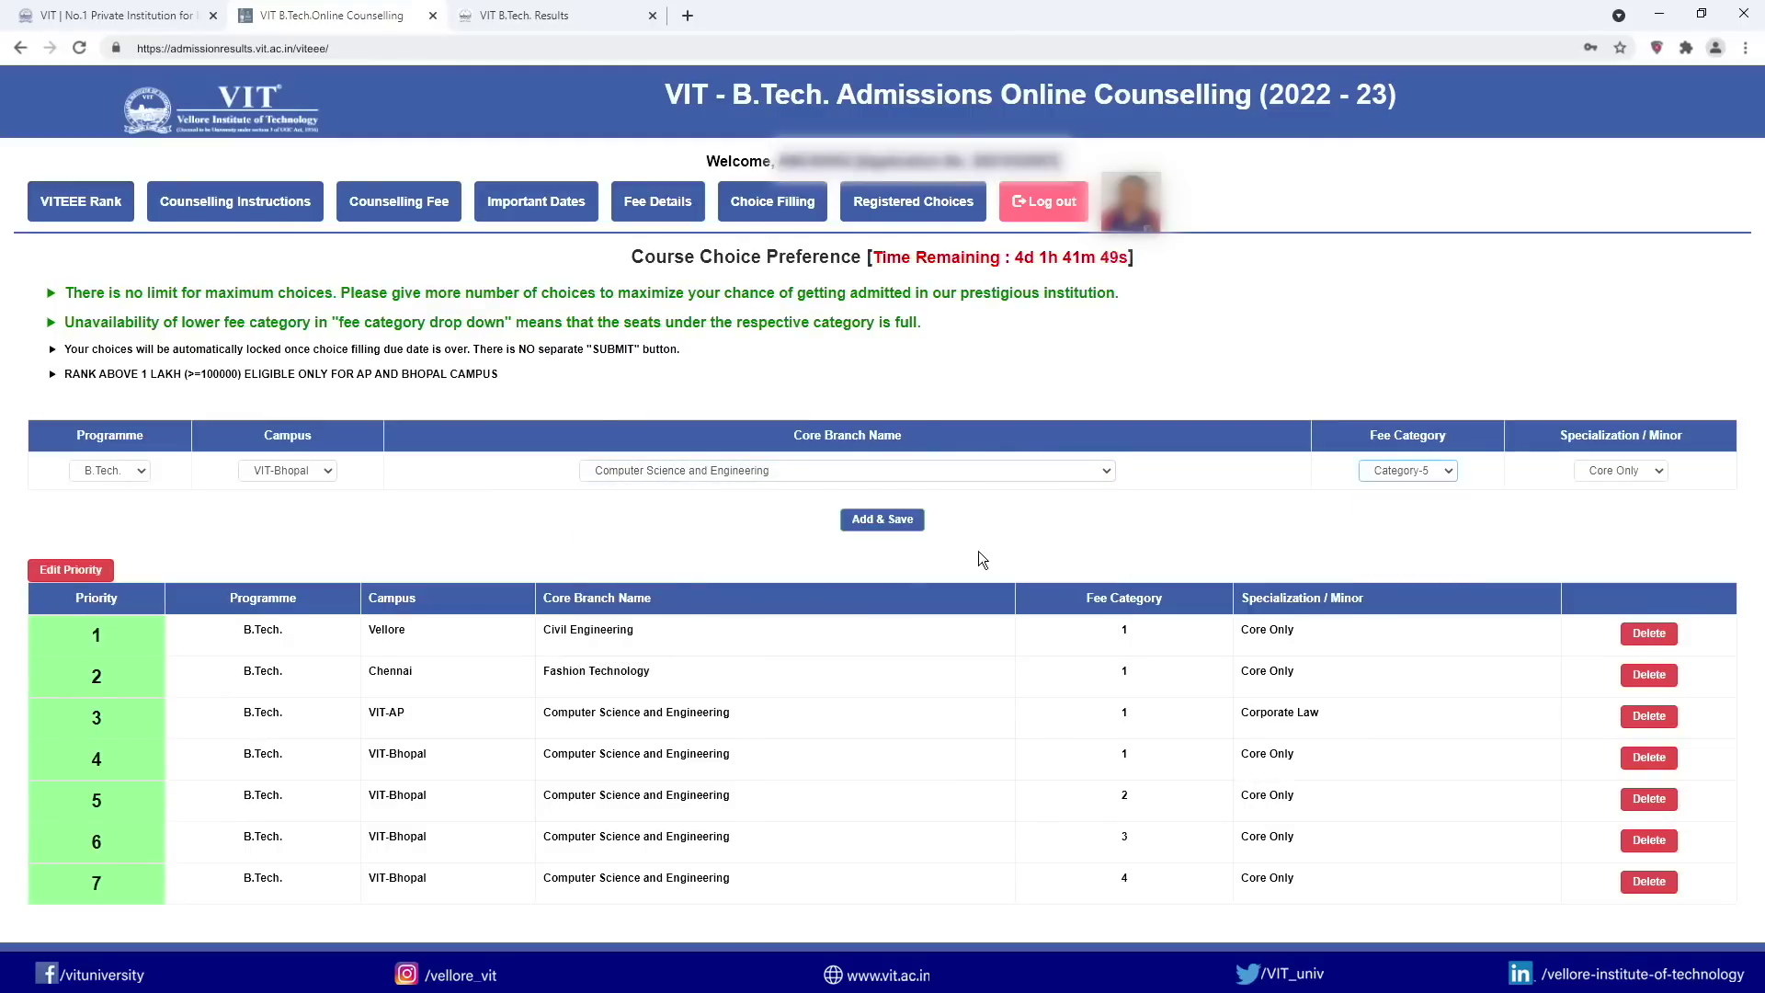
{"action": "left_click", "coordinate": [906, 521]}
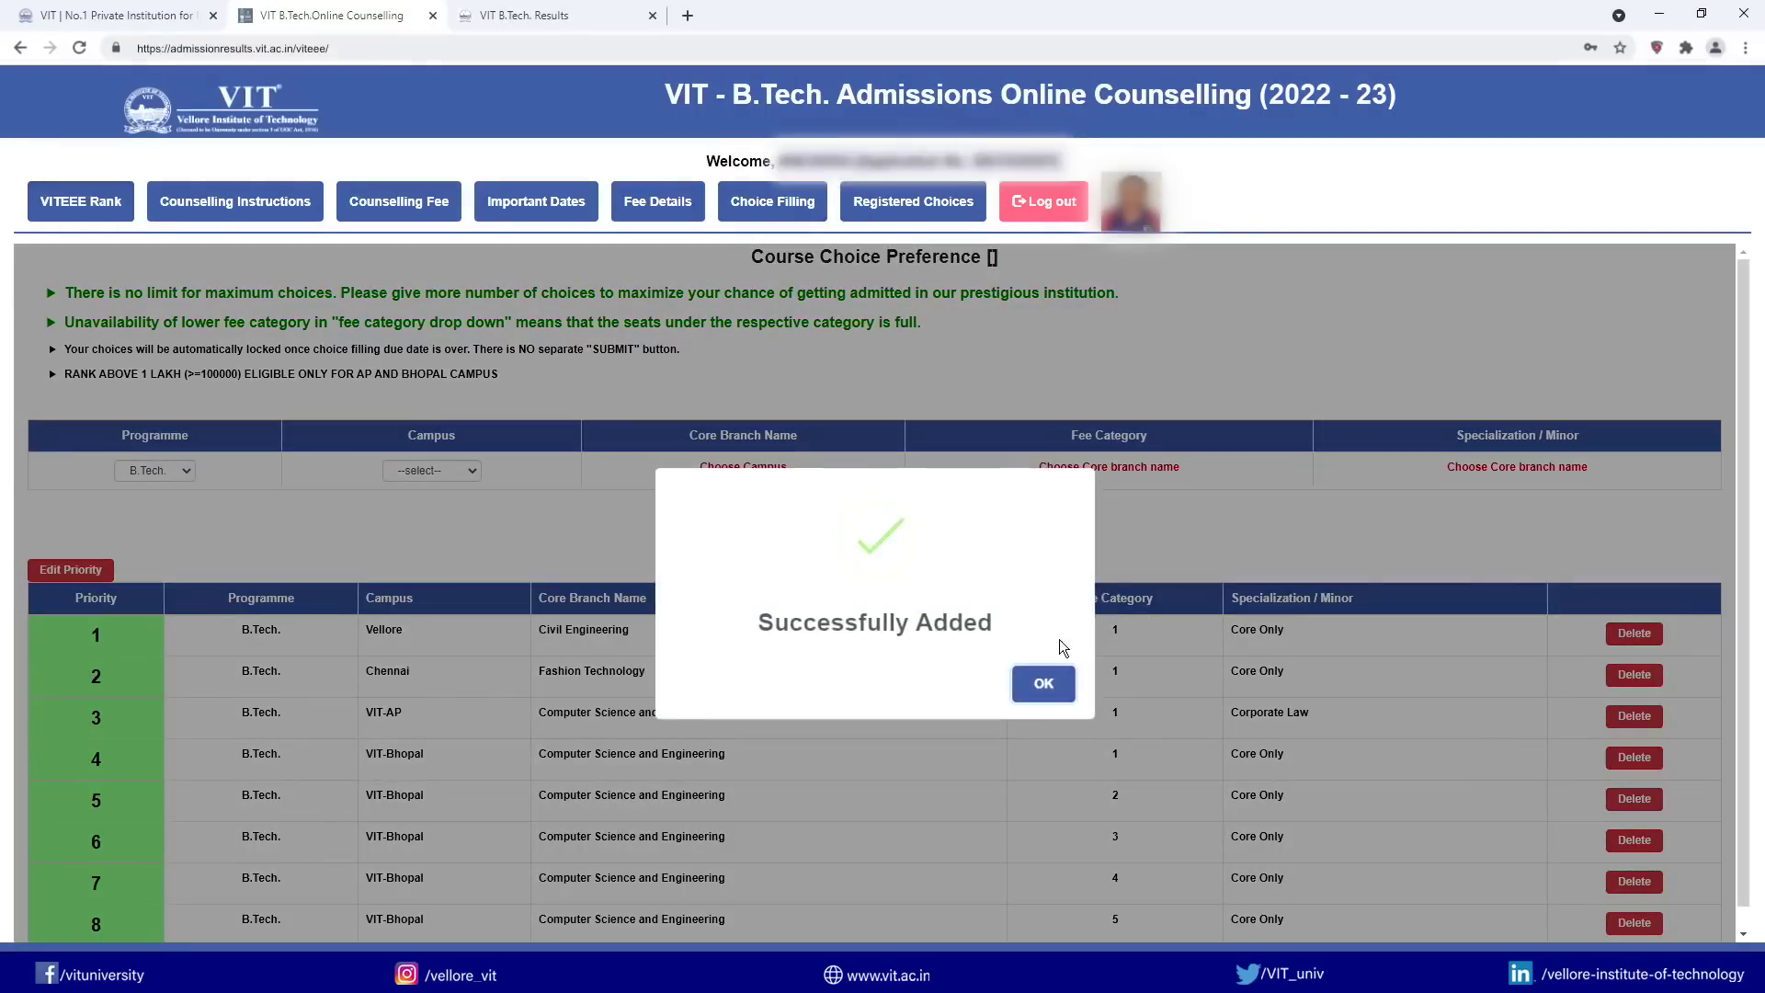
{"action": "left_click", "coordinate": [1044, 688]}
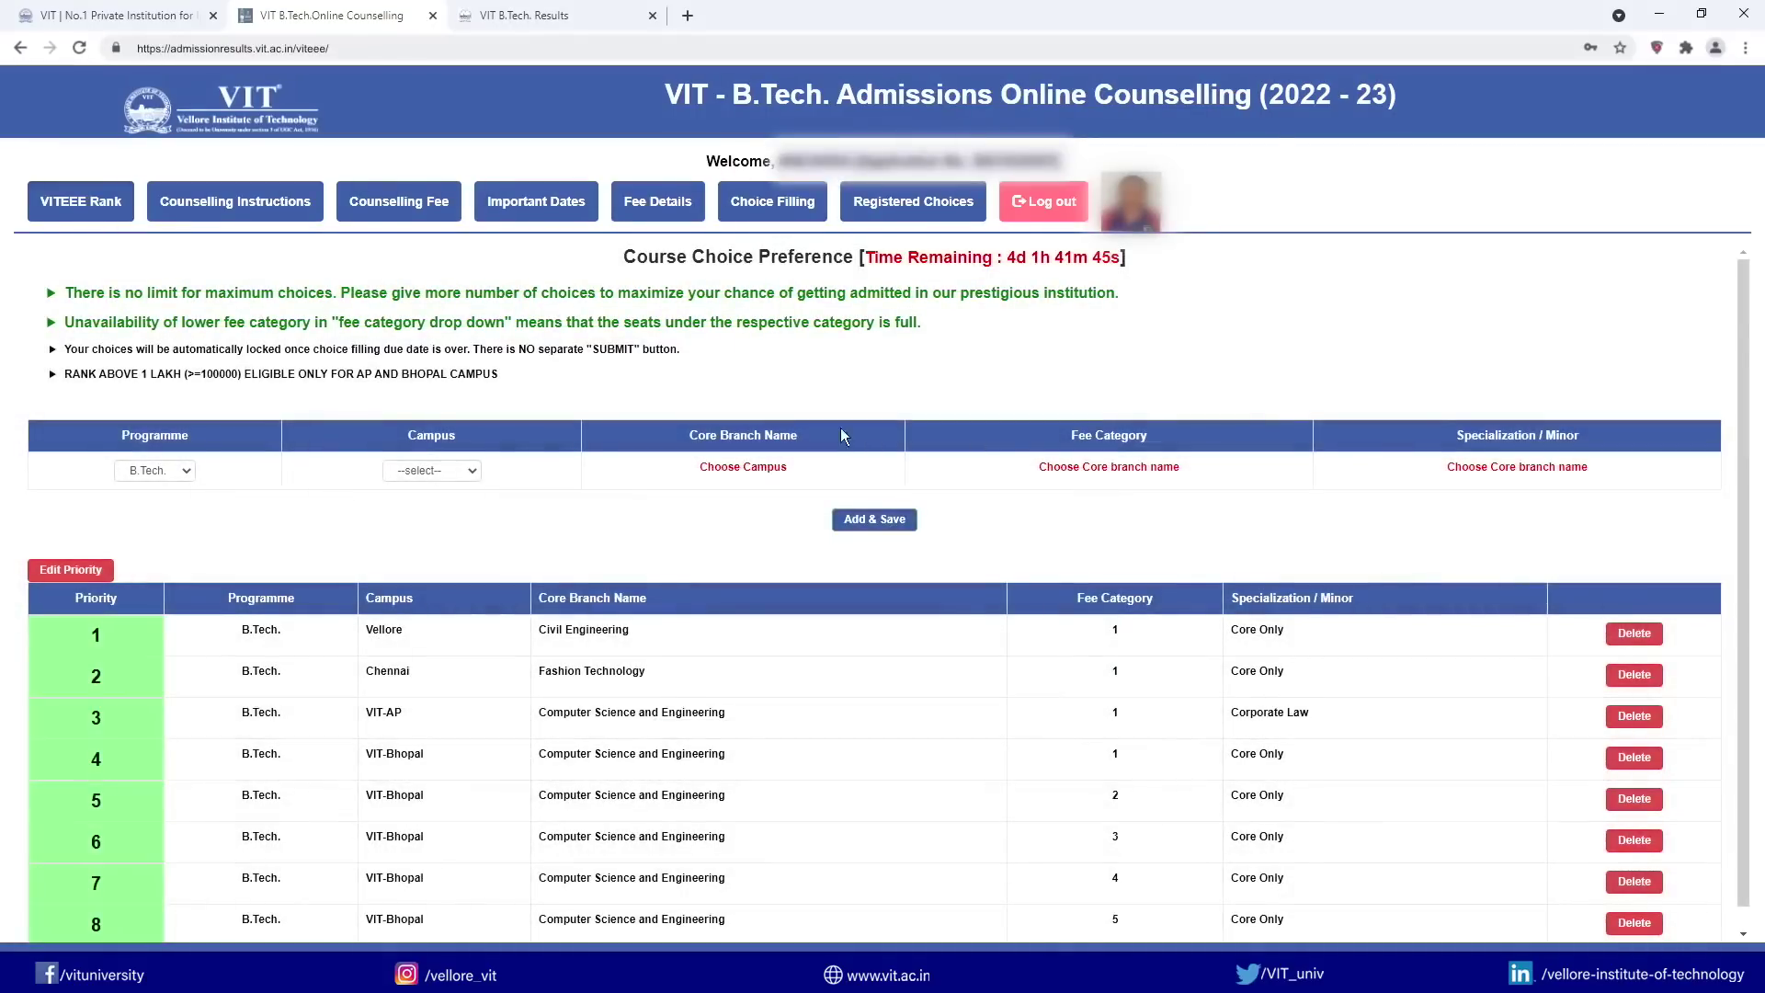
Step: Update the priorities to 3 for Chennai Fashion Technology, 4 for VIT-AP Computer Science and Engineering, and 2 for the VIT-Bhopal Category-1 choice
{"action": "scroll", "coordinate": [719, 671], "scroll_direction": "down", "scroll_amount": 1}
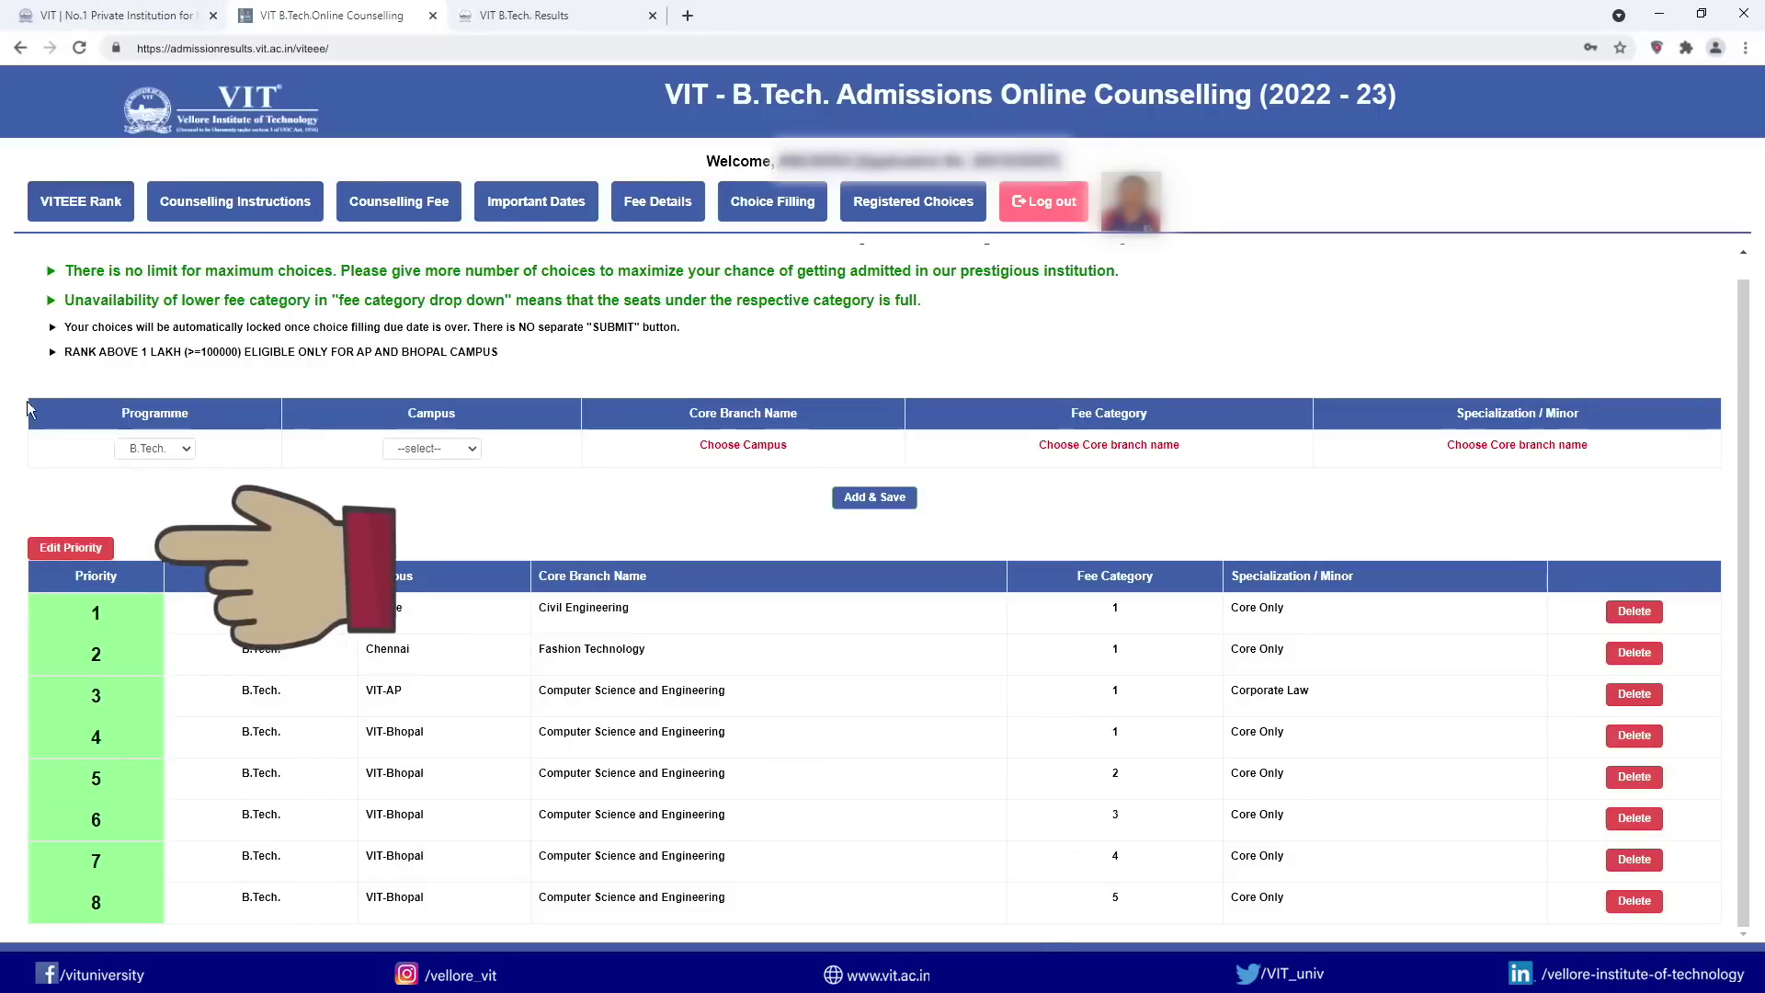
{"action": "left_click", "coordinate": [67, 548]}
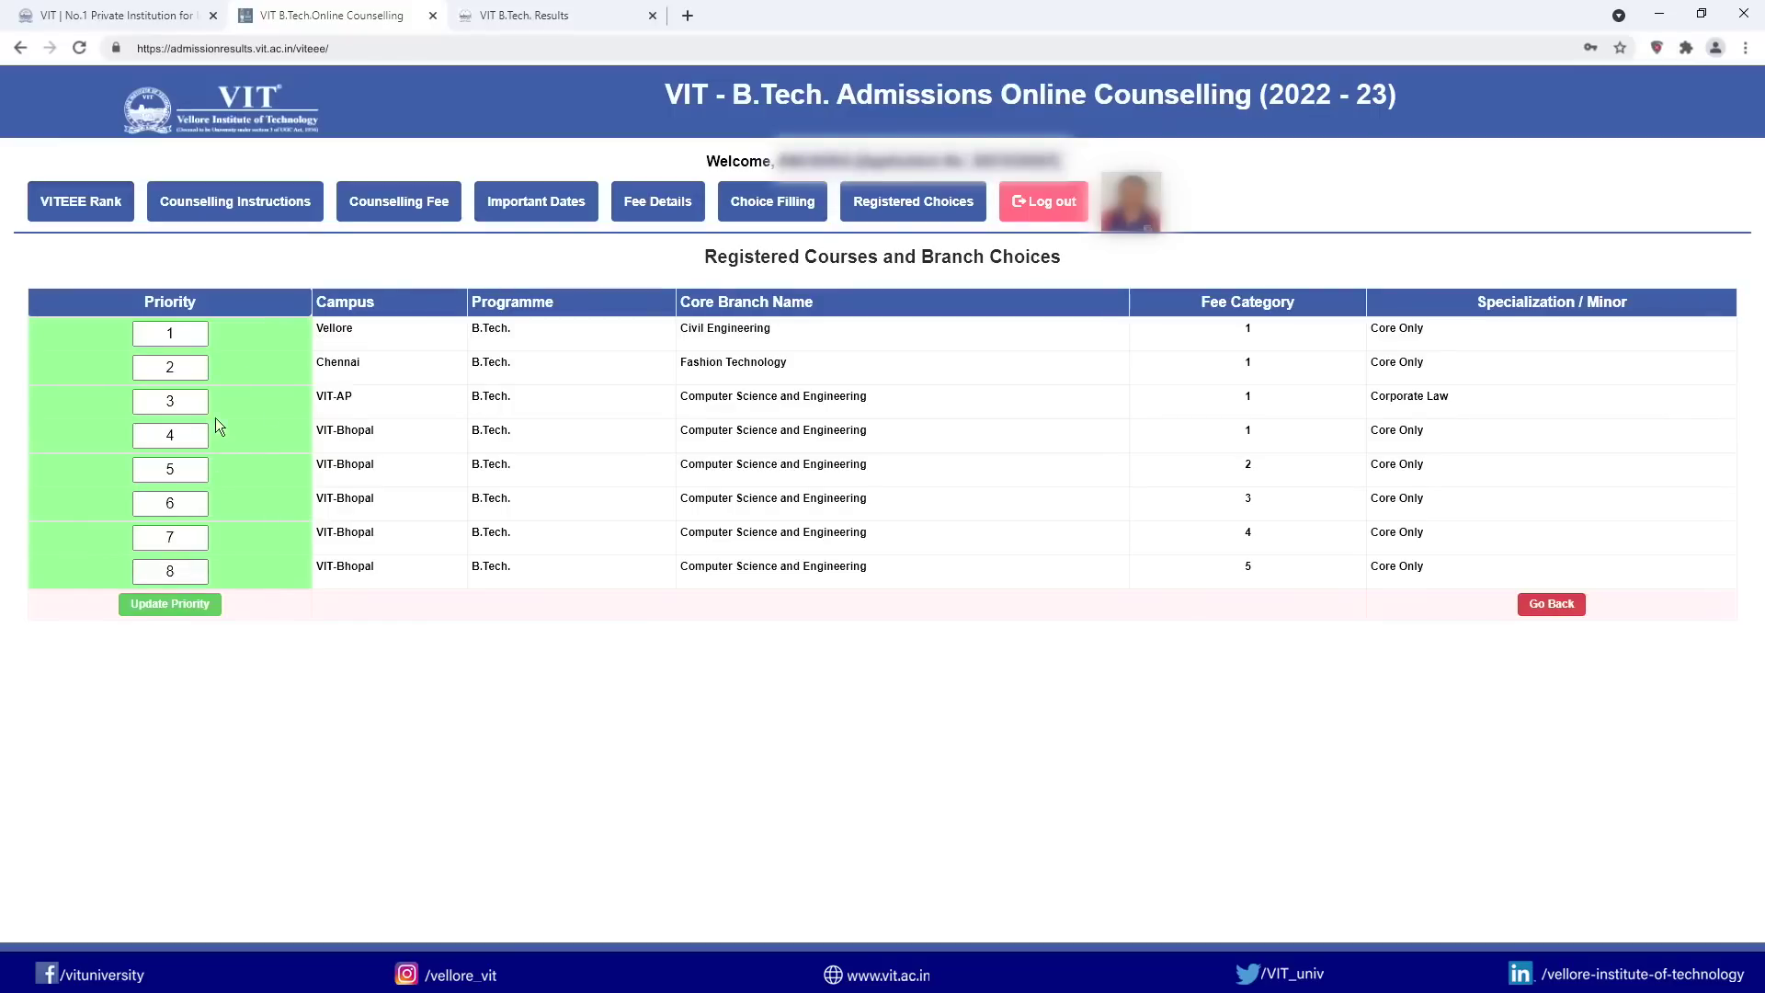
{"action": "left_click_drag", "start_coordinate": [183, 367], "coordinate": [150, 371]}
{"action": "type", "text": "3"}
{"action": "left_click_drag", "start_coordinate": [177, 402], "coordinate": [161, 402]}
{"action": "type", "text": "4"}
{"action": "left_click", "coordinate": [186, 436]}
{"action": "left_click_drag", "start_coordinate": [186, 435], "coordinate": [162, 432]}
{"action": "type", "text": "2"}
{"action": "left_click", "coordinate": [179, 604]}
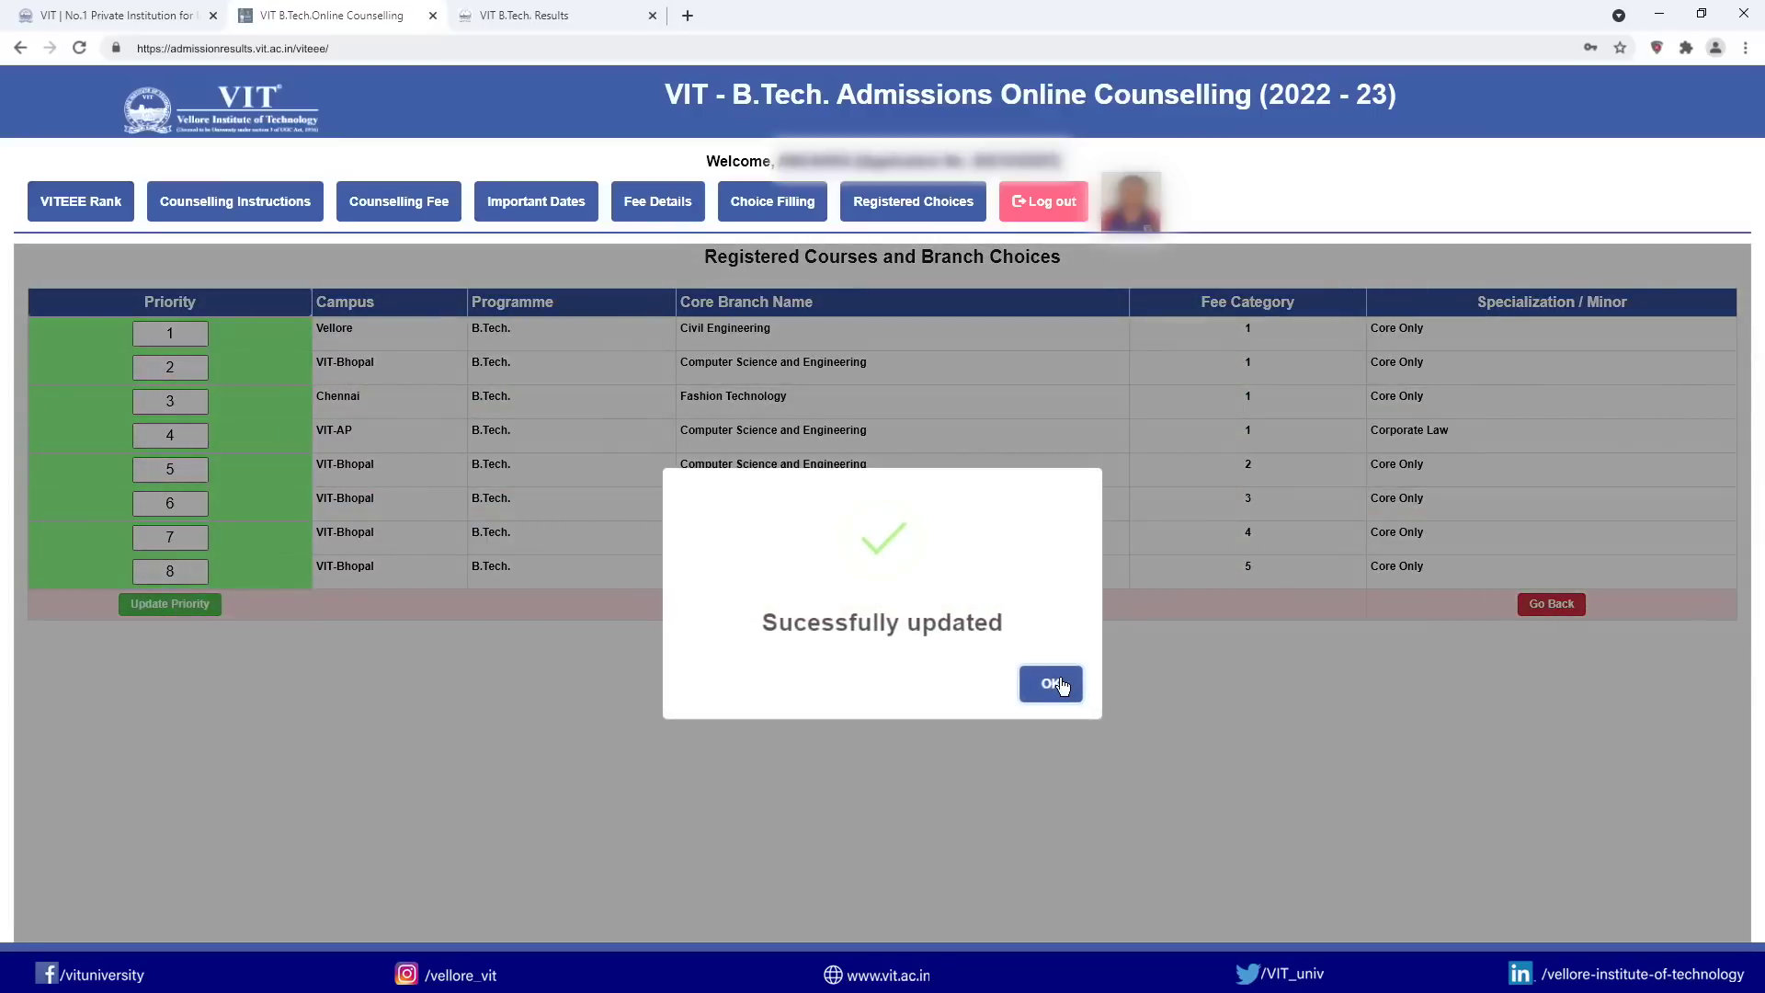
{"action": "left_click", "coordinate": [1060, 685]}
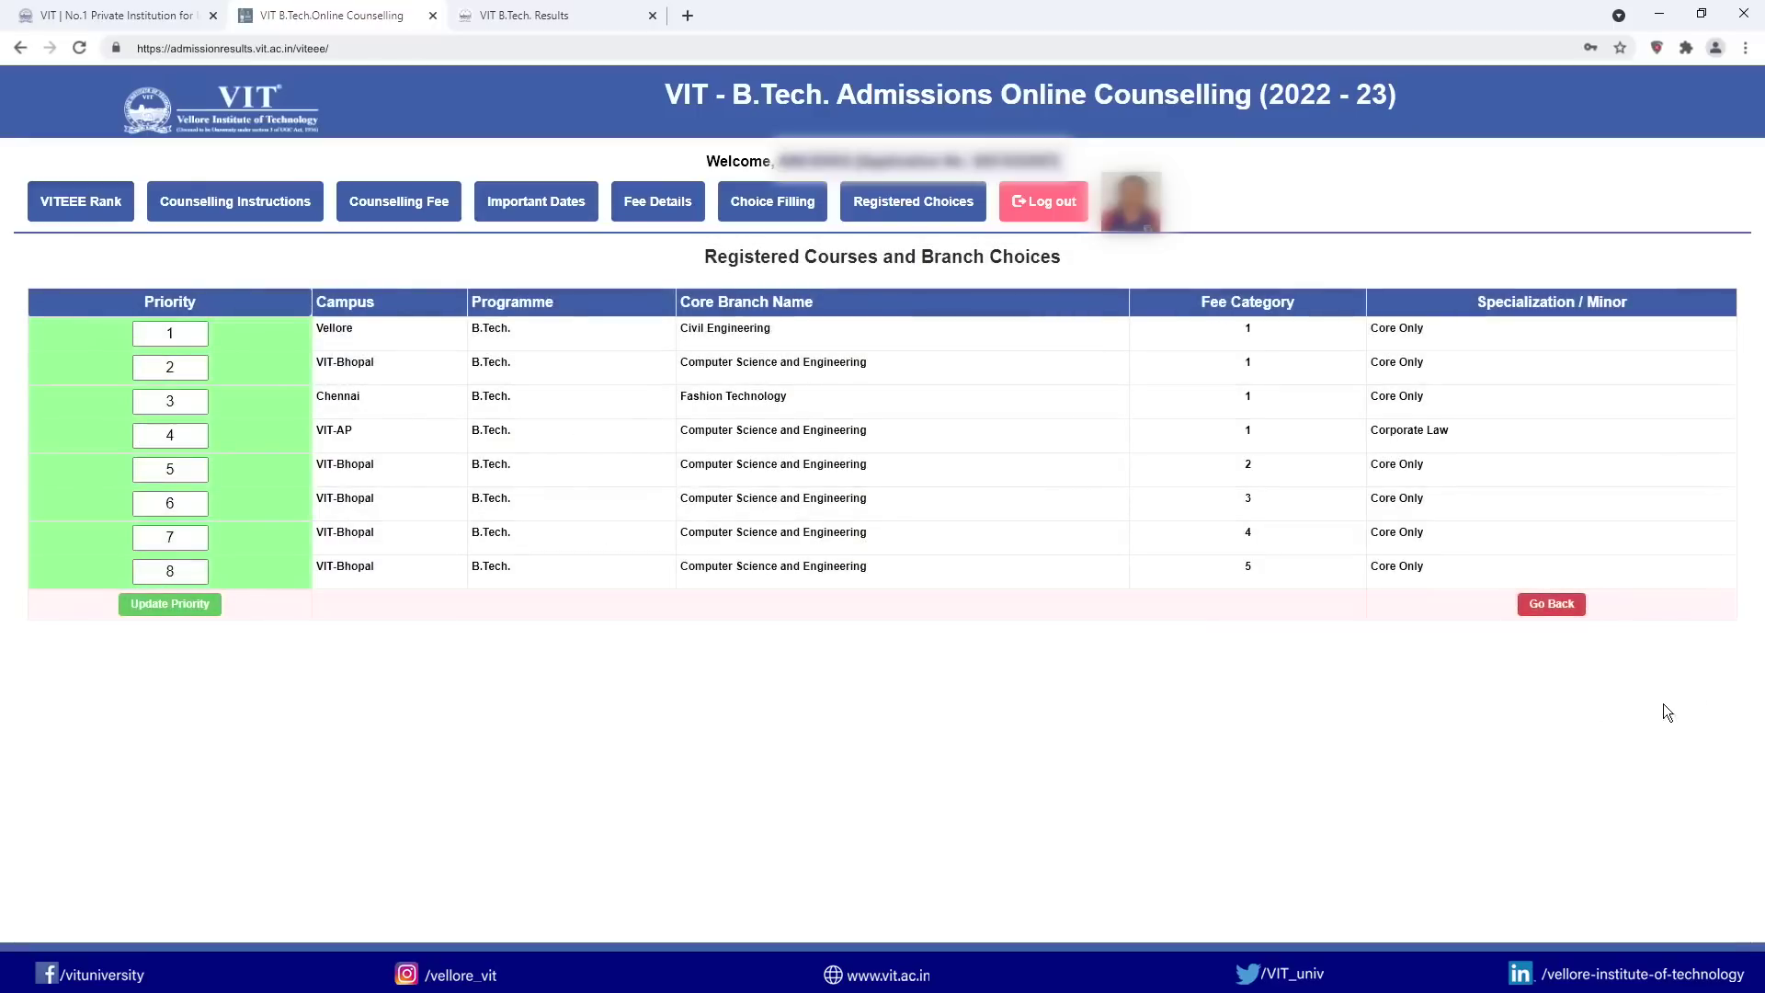
{"action": "left_click", "coordinate": [1552, 606]}
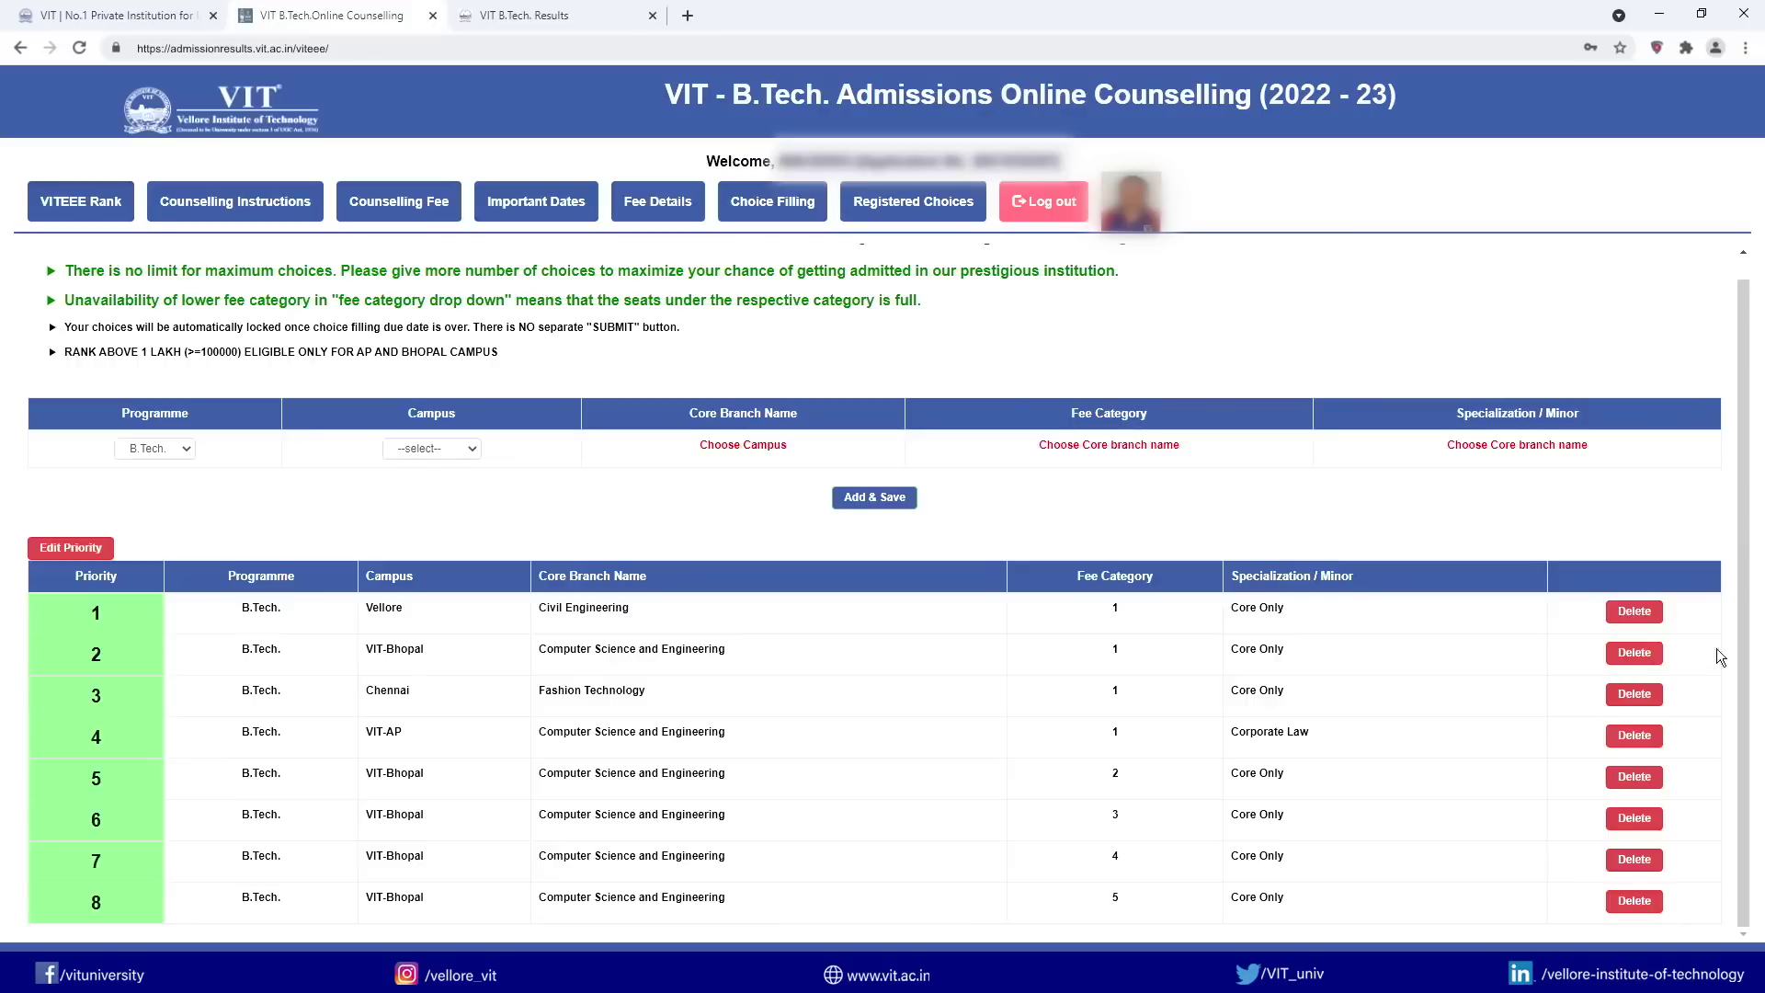
Step: Delete the Vellore Civil Engineering choice and try to delete the VIT-Bhopal Computer Science and Engineering choice with fee category 1
{"action": "left_click", "coordinate": [1641, 612]}
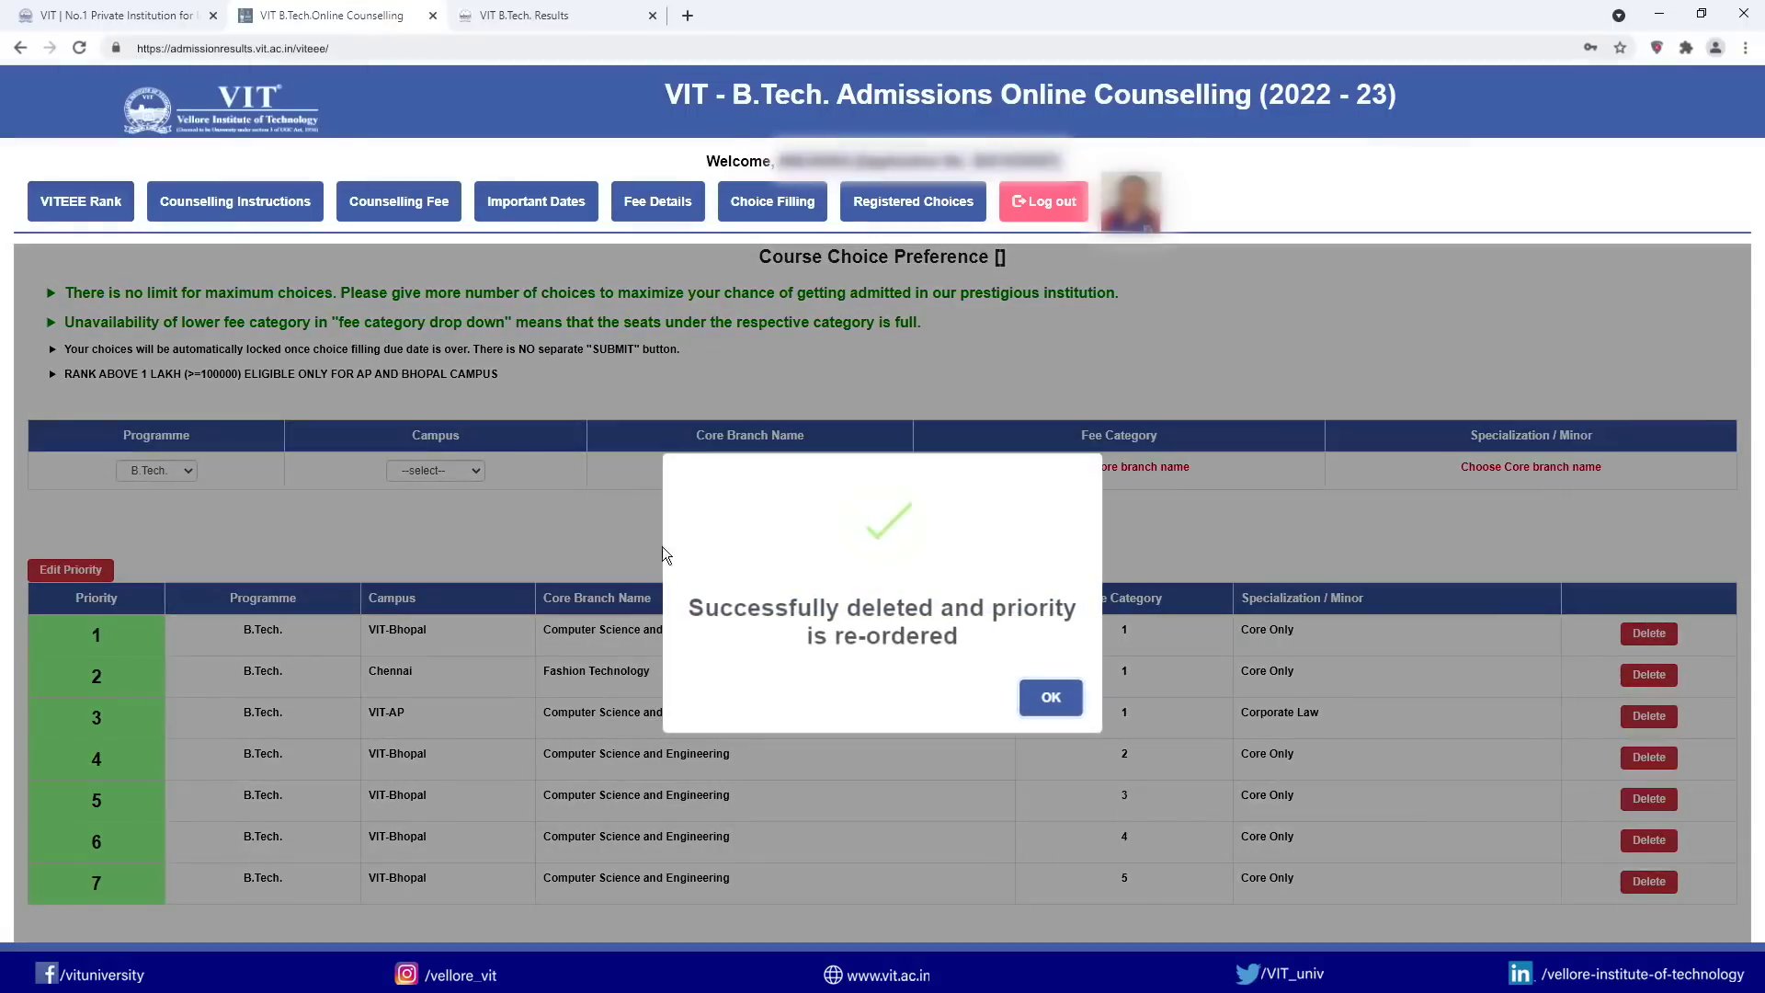
{"action": "left_click", "coordinate": [1048, 699]}
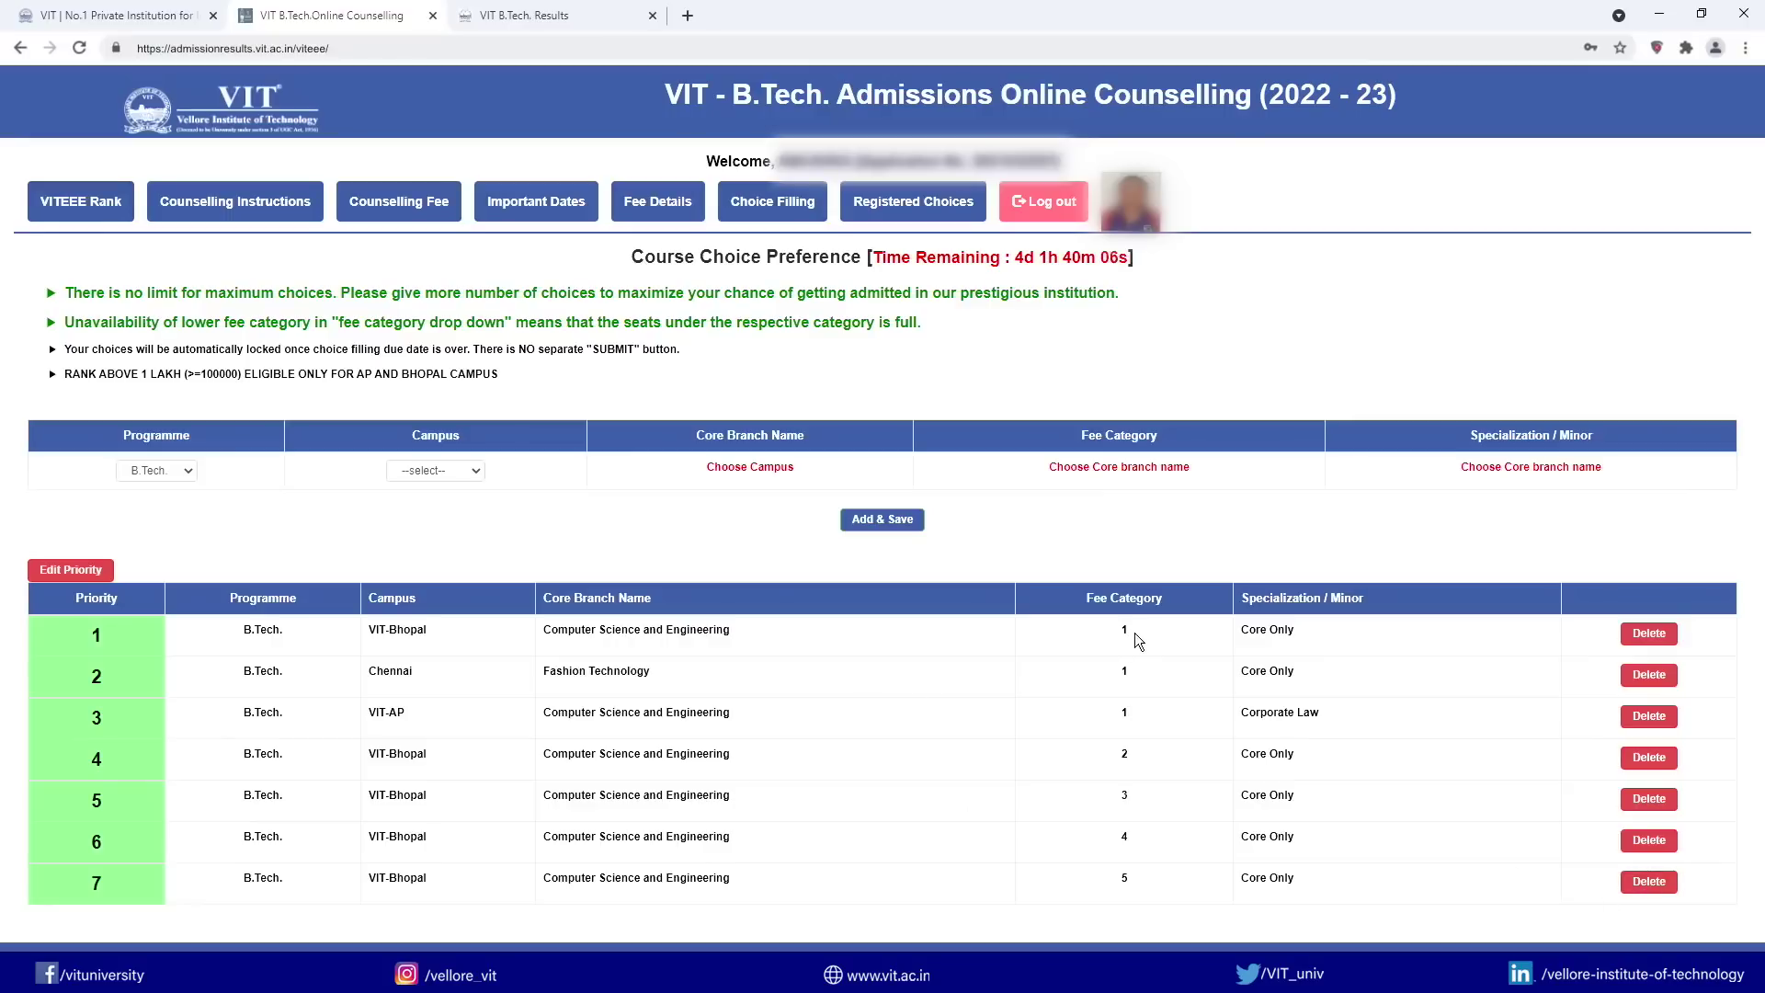
{"action": "left_click", "coordinate": [1648, 635]}
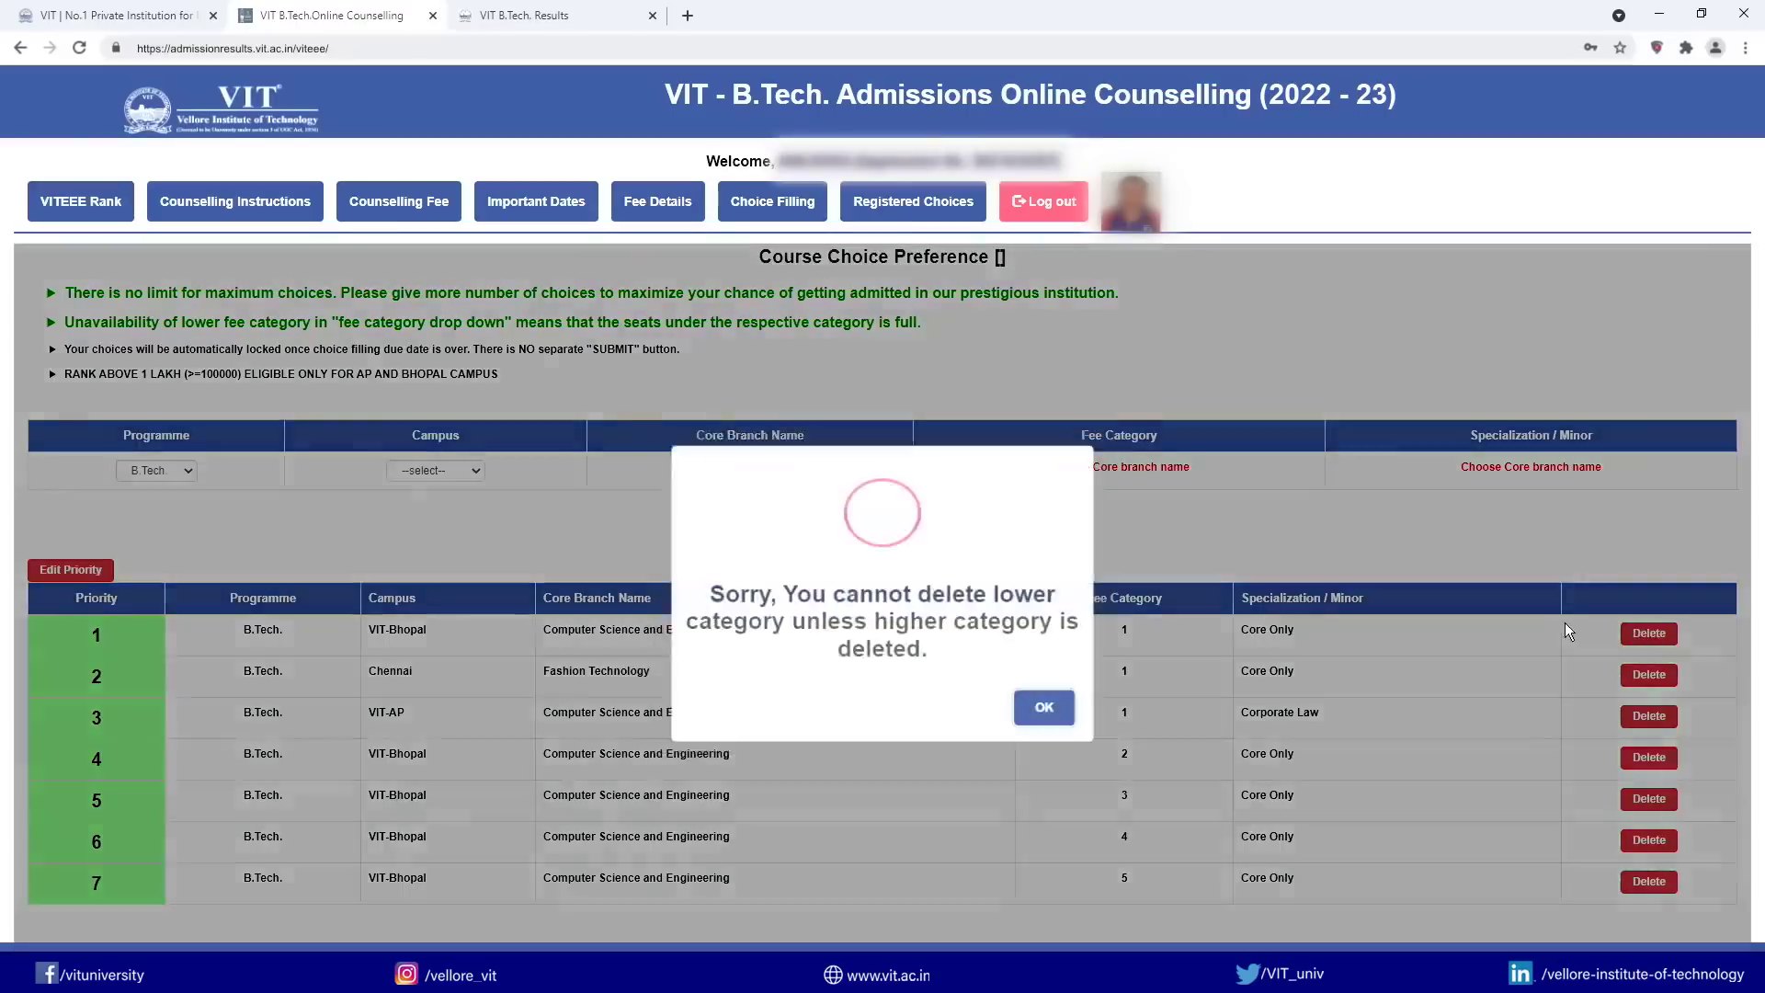
{"action": "left_click", "coordinate": [1040, 710]}
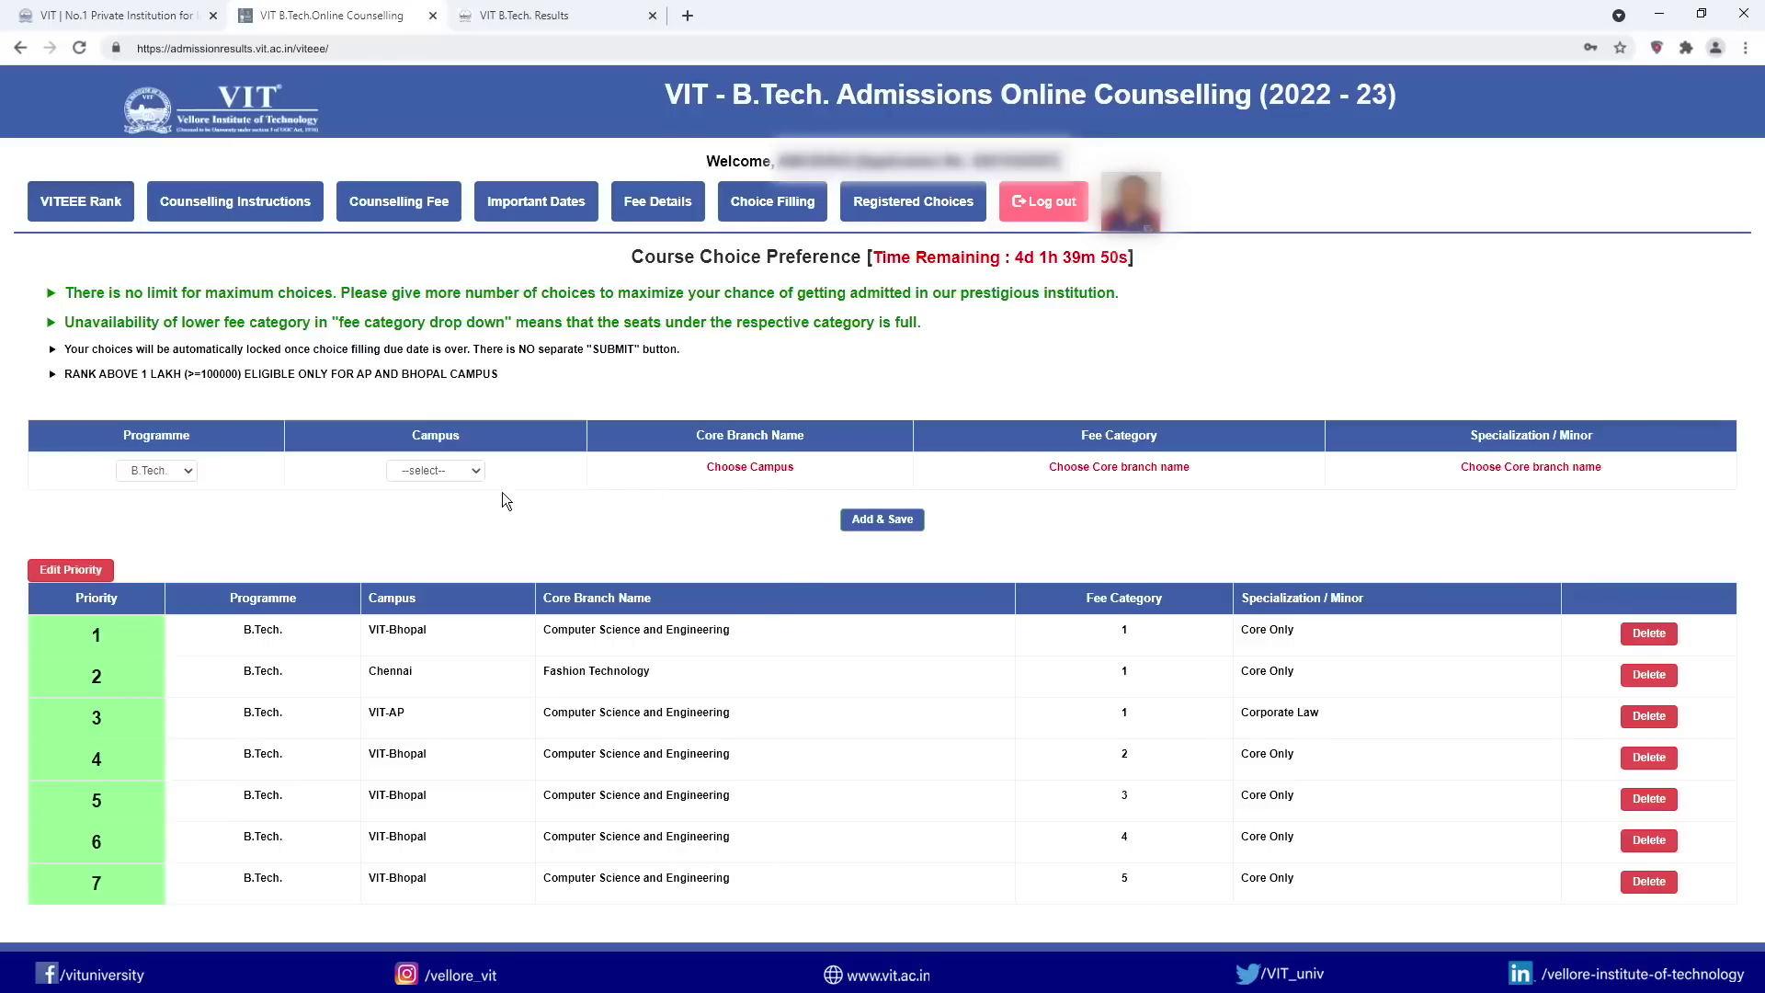
Step: Check which core branches are offered for the VIT-Bhopal campus and view the registered courses and branch choices
{"action": "left_click", "coordinate": [472, 469]}
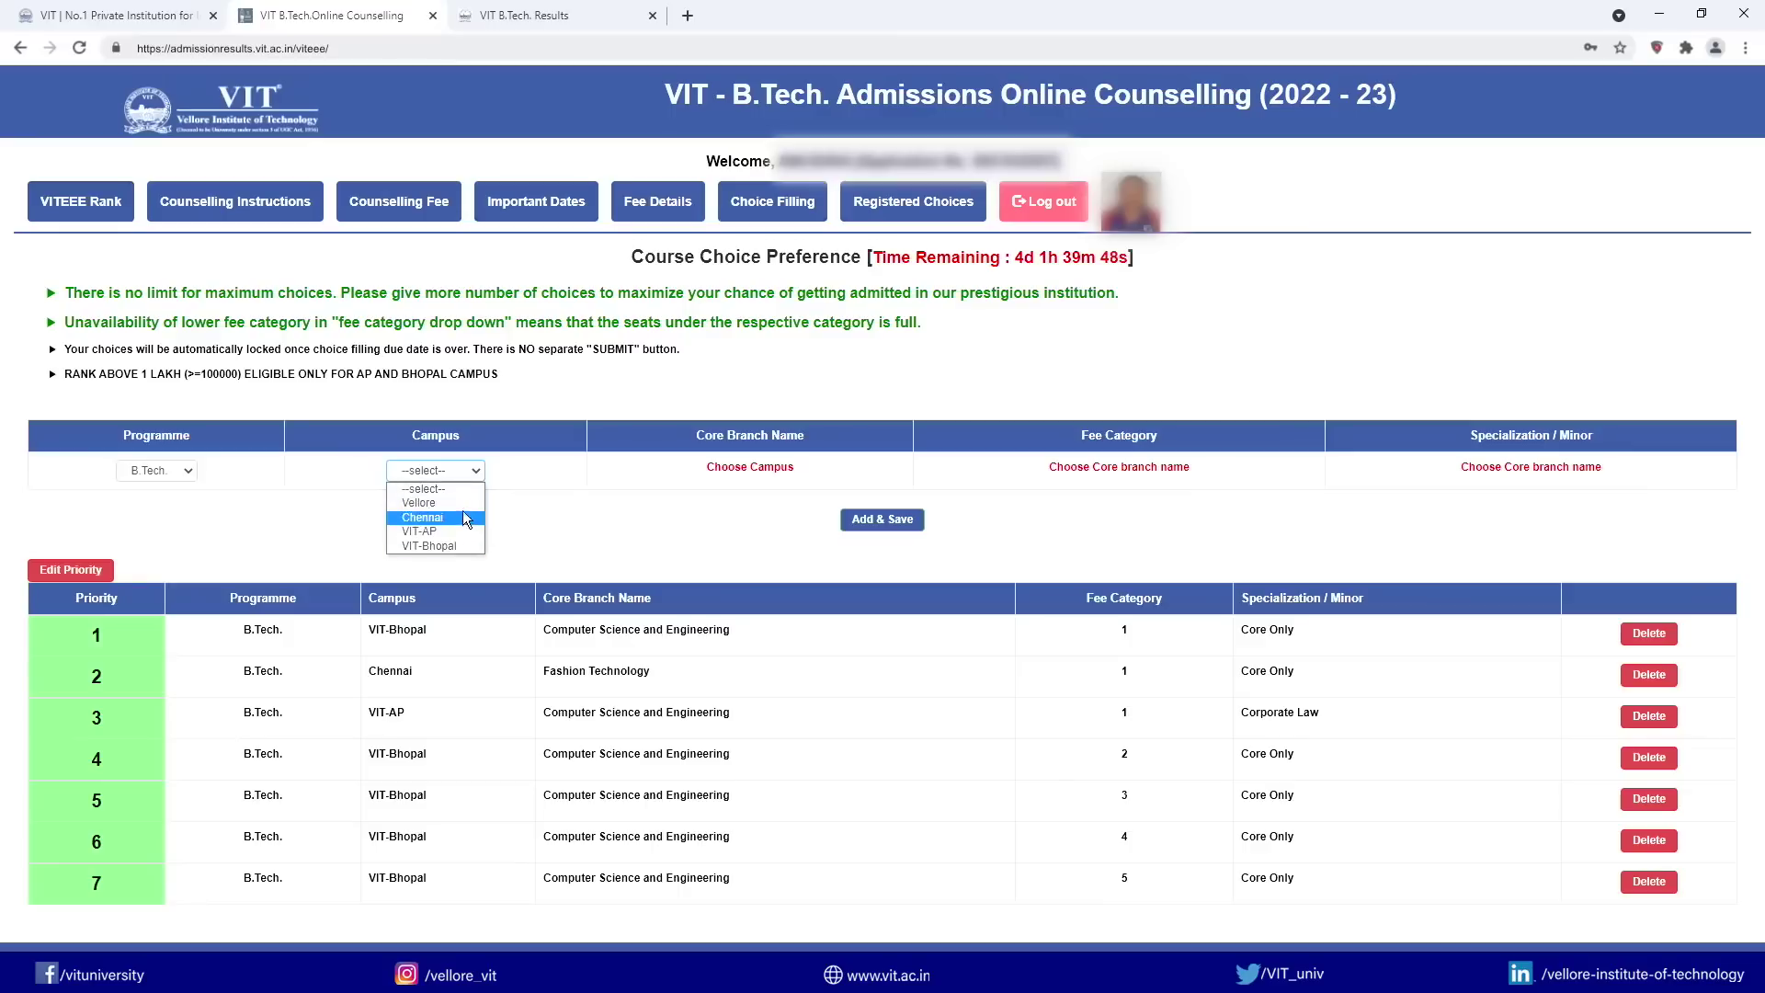
{"action": "left_click", "coordinate": [456, 544]}
{"action": "left_click", "coordinate": [754, 467]}
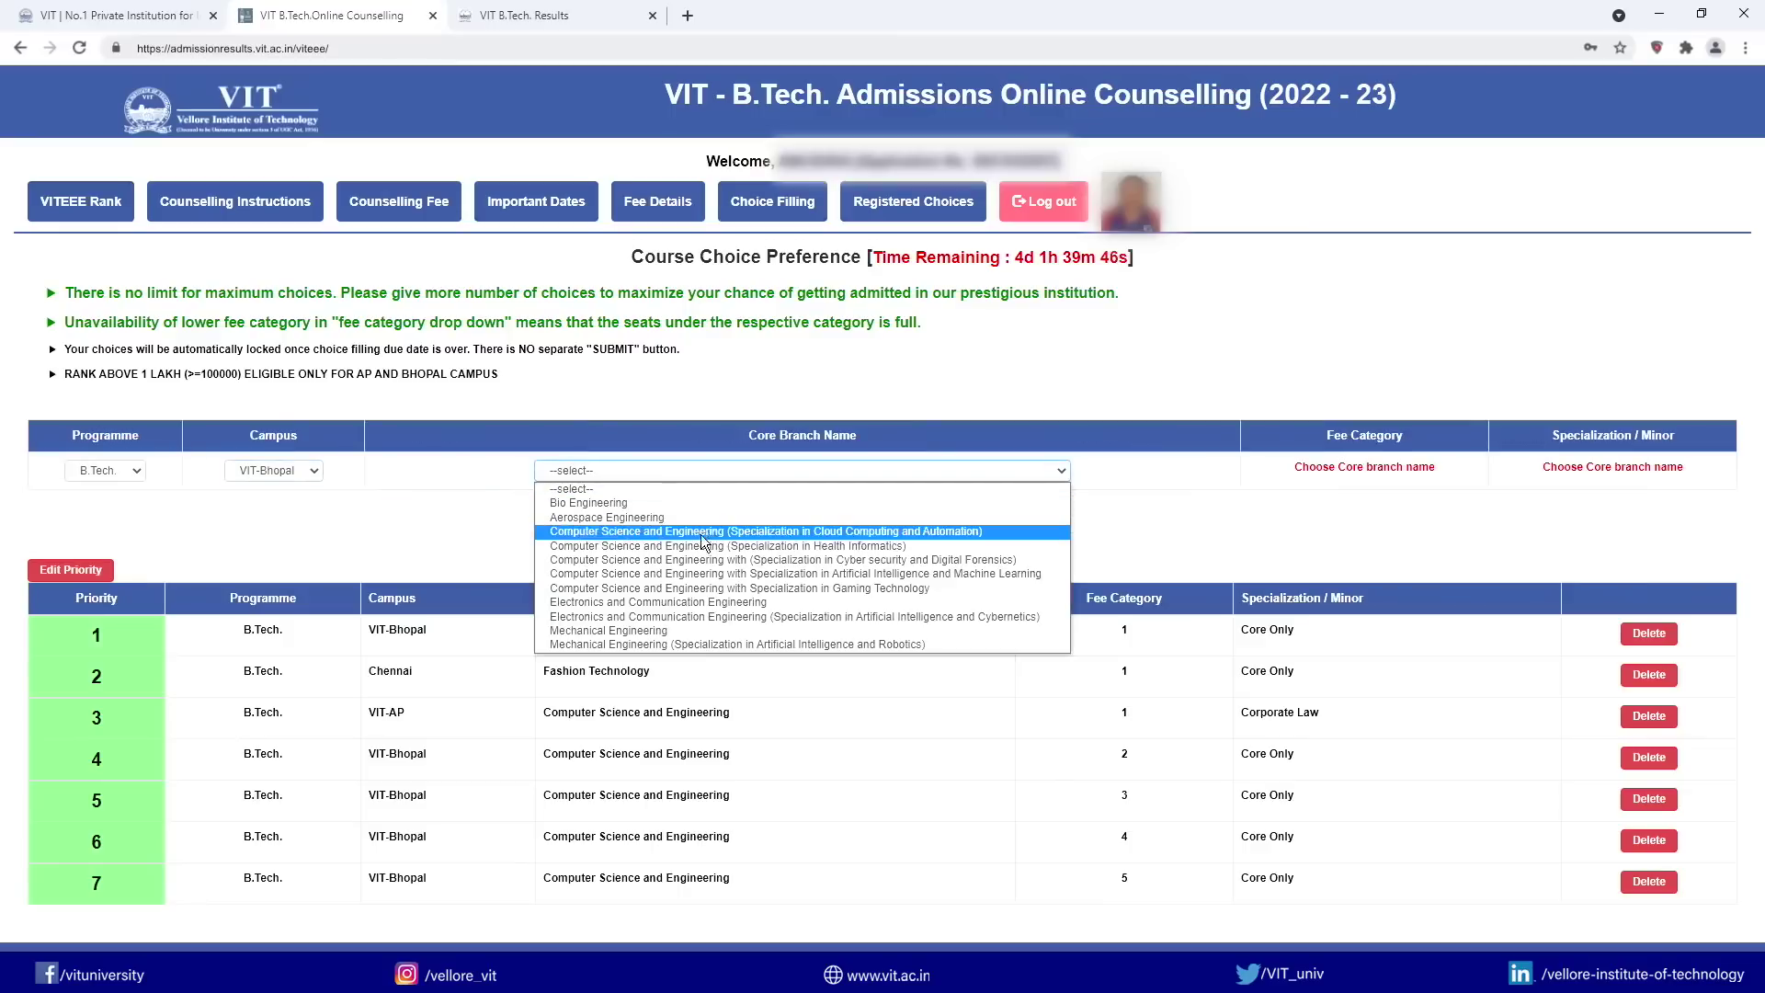
{"action": "left_click", "coordinate": [1166, 505]}
{"action": "left_click", "coordinate": [877, 212]}
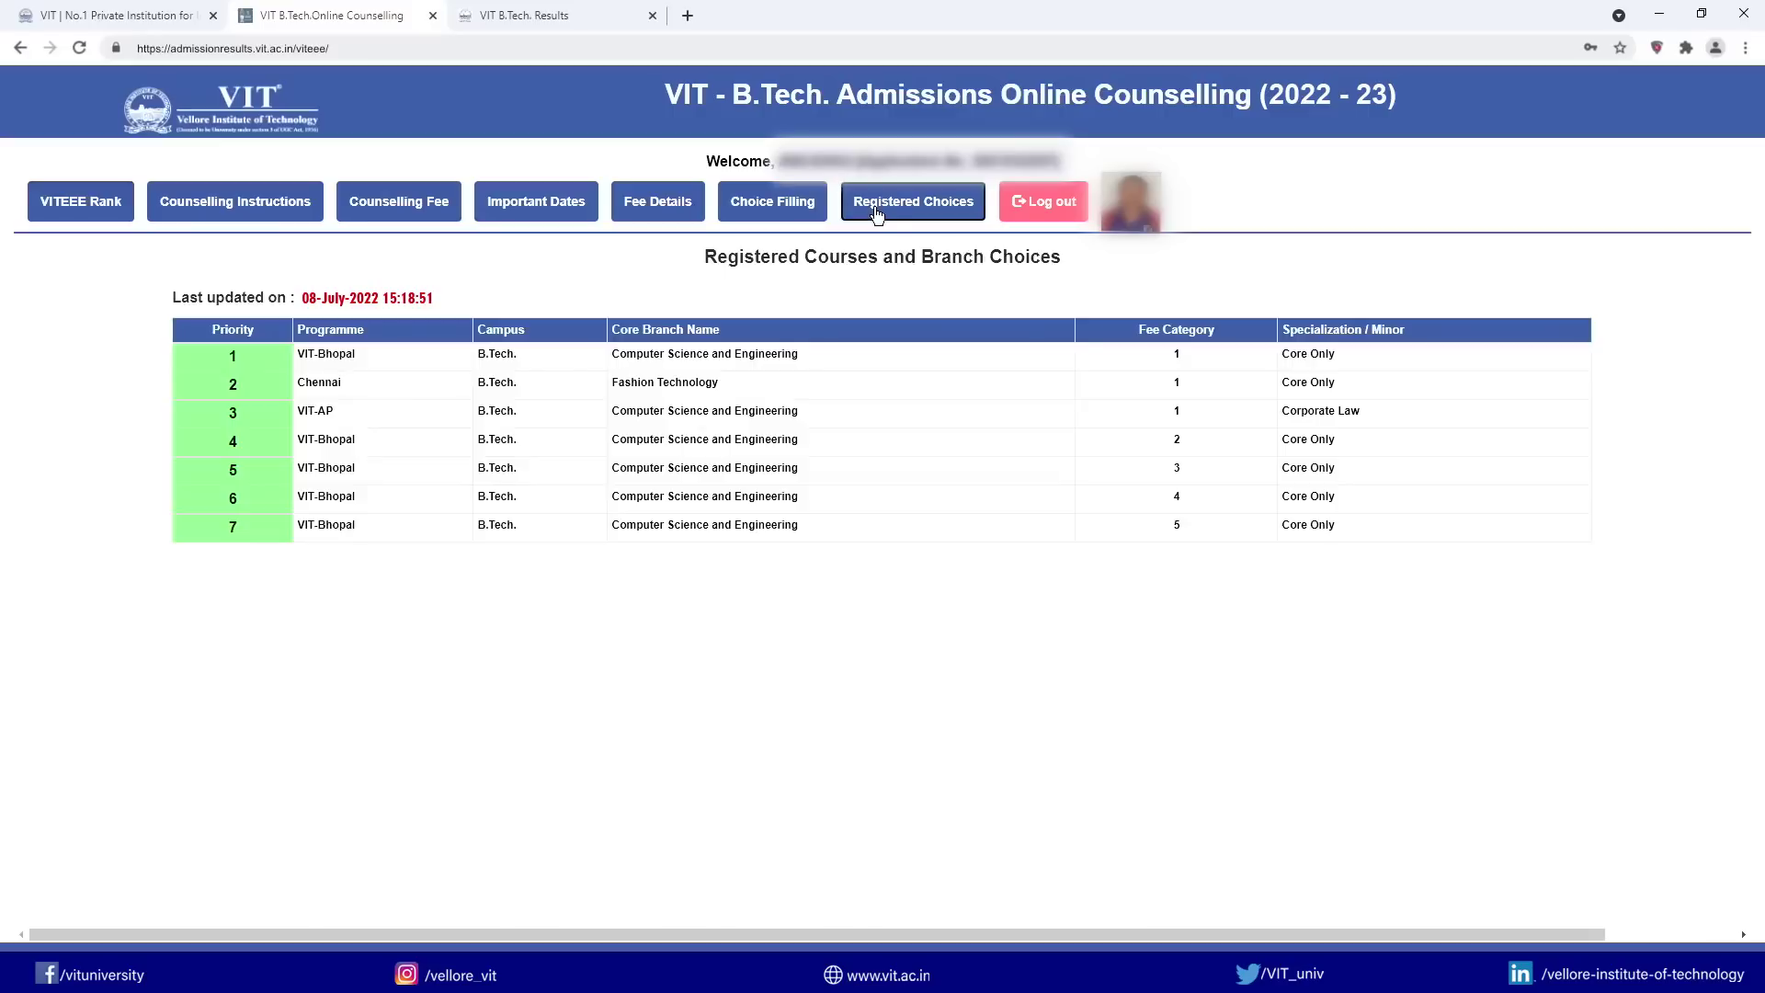